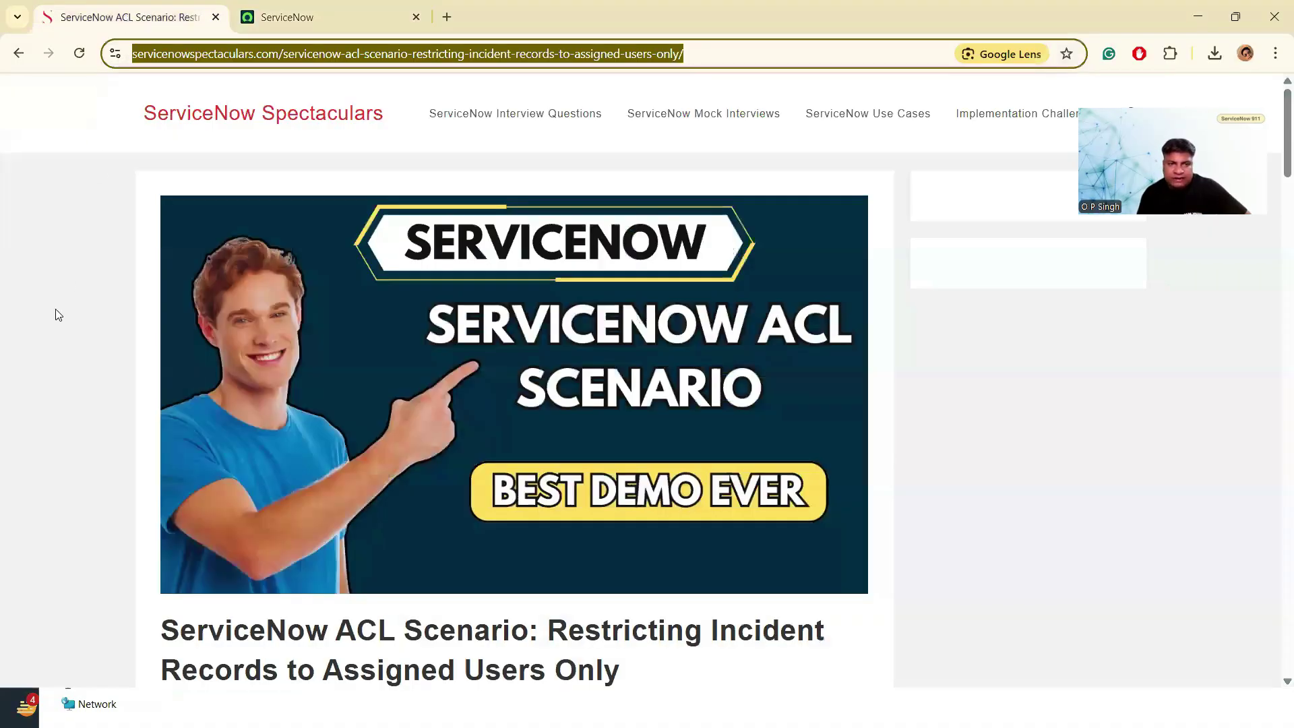
Read the opening of the ServiceNow Spectaculars post on restricting records to assigned users only
click(55, 316)
scroll(56, 316, down, 3)
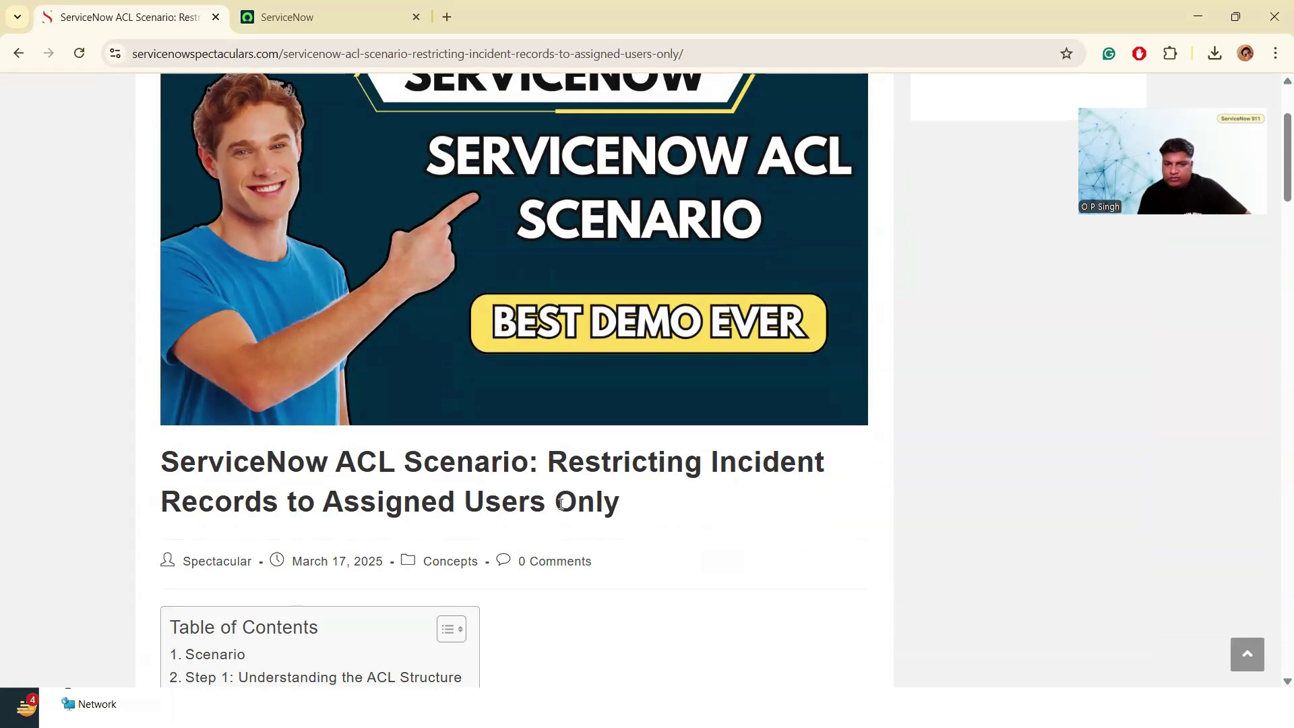
drag(633, 510, 159, 515)
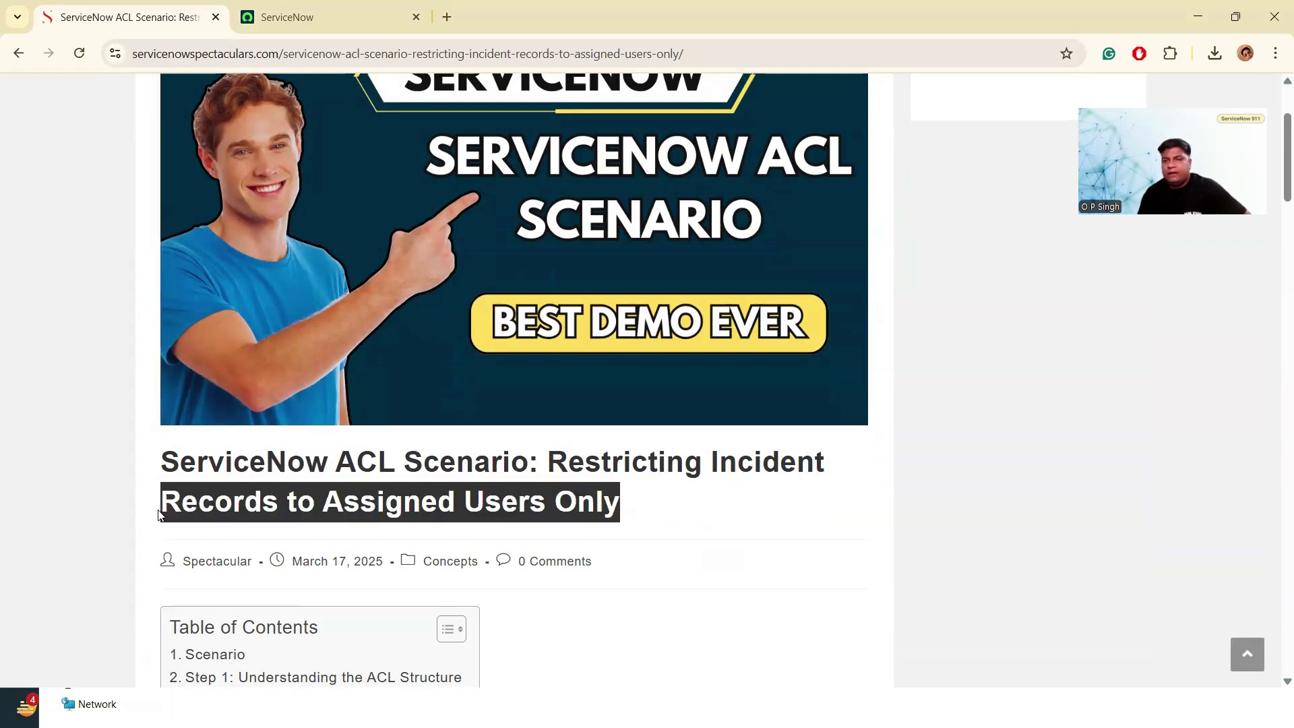
scroll(159, 514, down, 6)
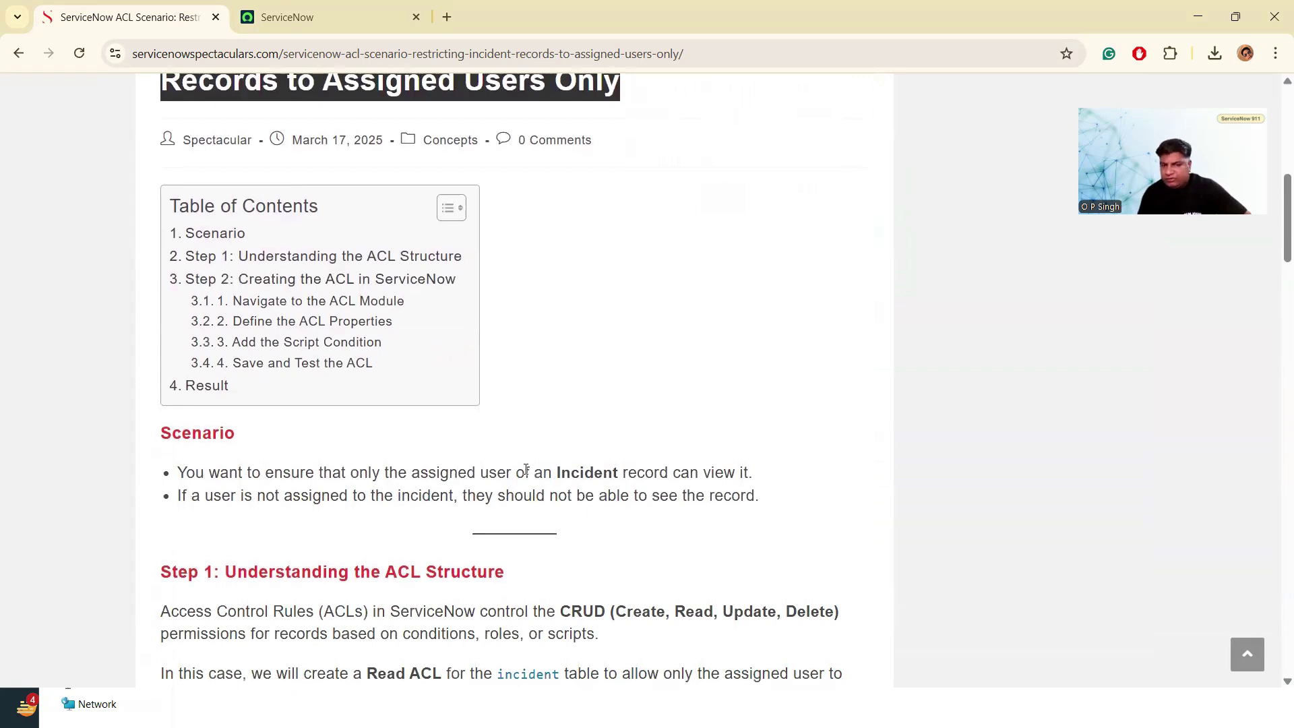
click(758, 475)
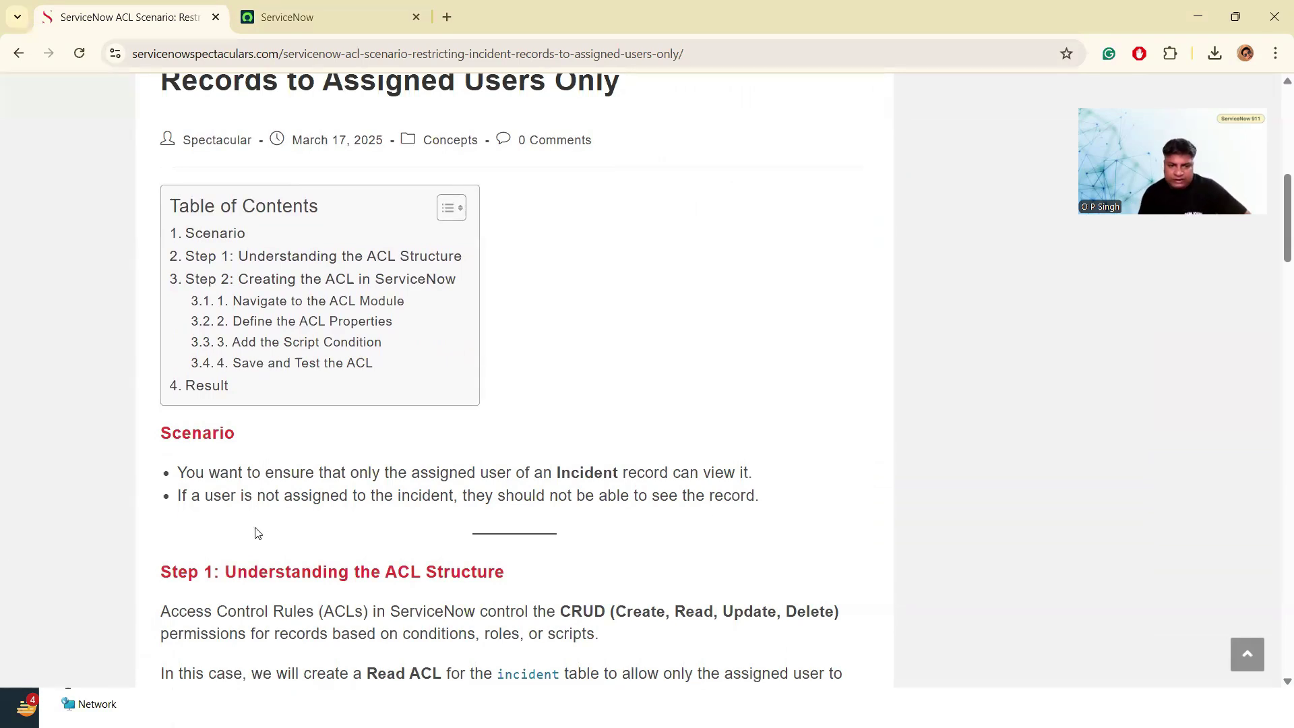
Review the article's ACL steps and script, then return to the ServiceNow instance
scroll(253, 532, down, 1)
scroll(253, 533, down, 10)
scroll(318, 537, up, 14)
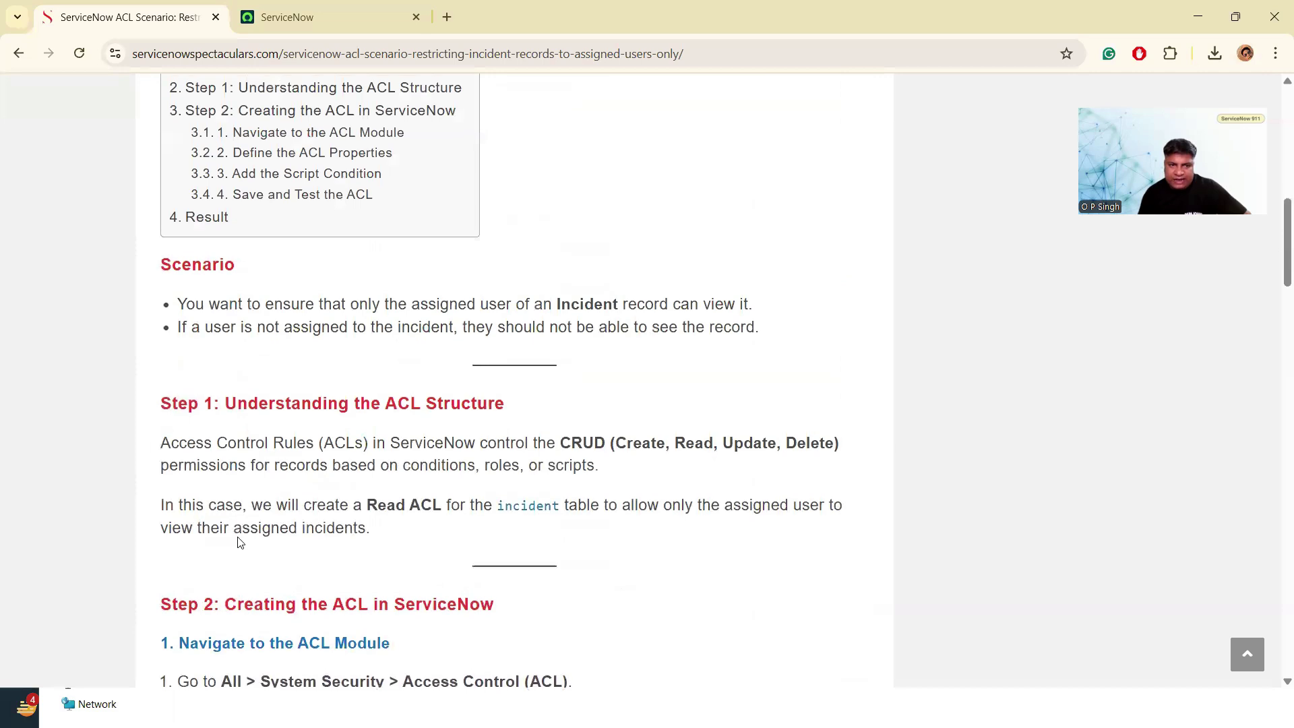
scroll(238, 543, up, 5)
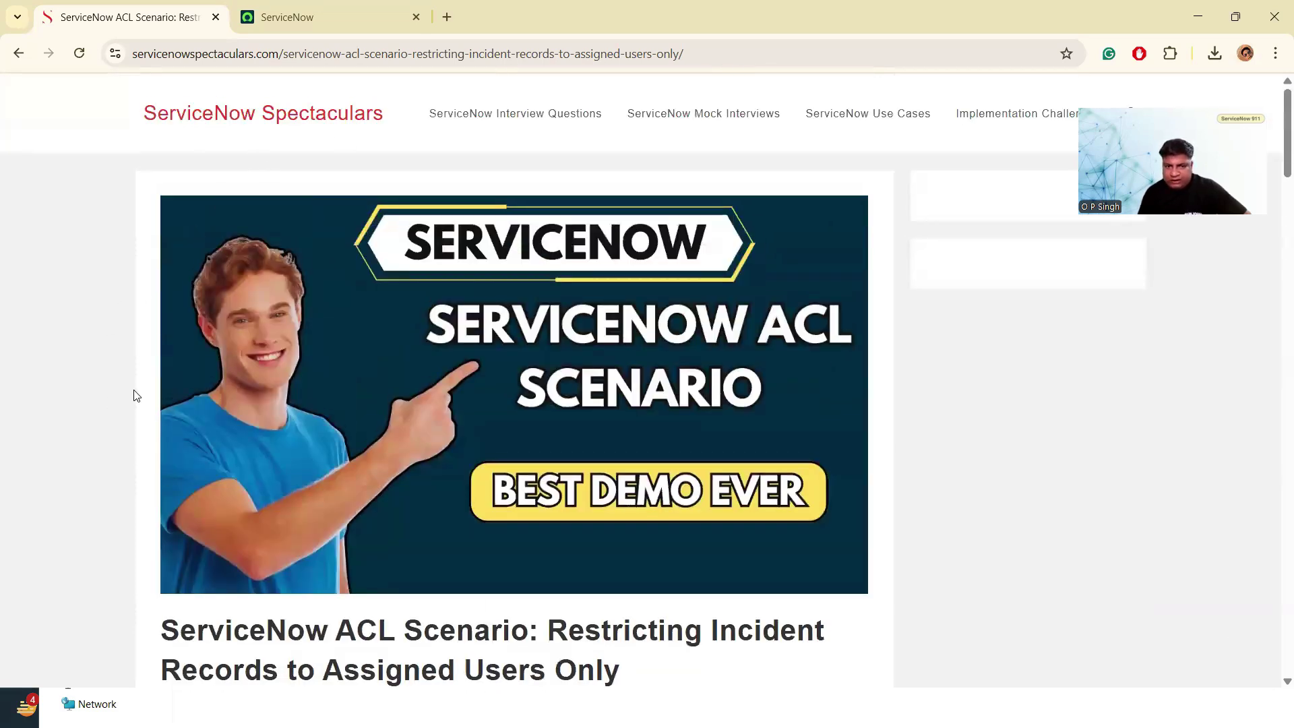
scroll(134, 397, down, 17)
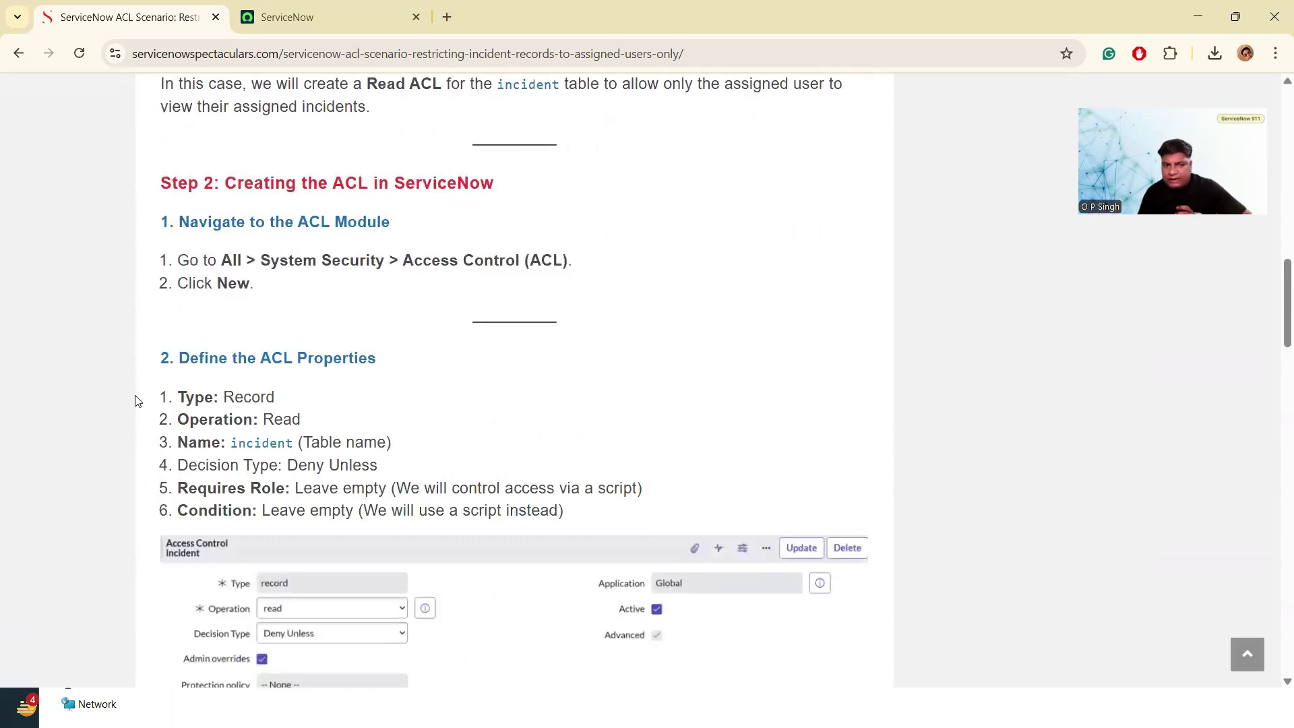
scroll(138, 400, down, 6)
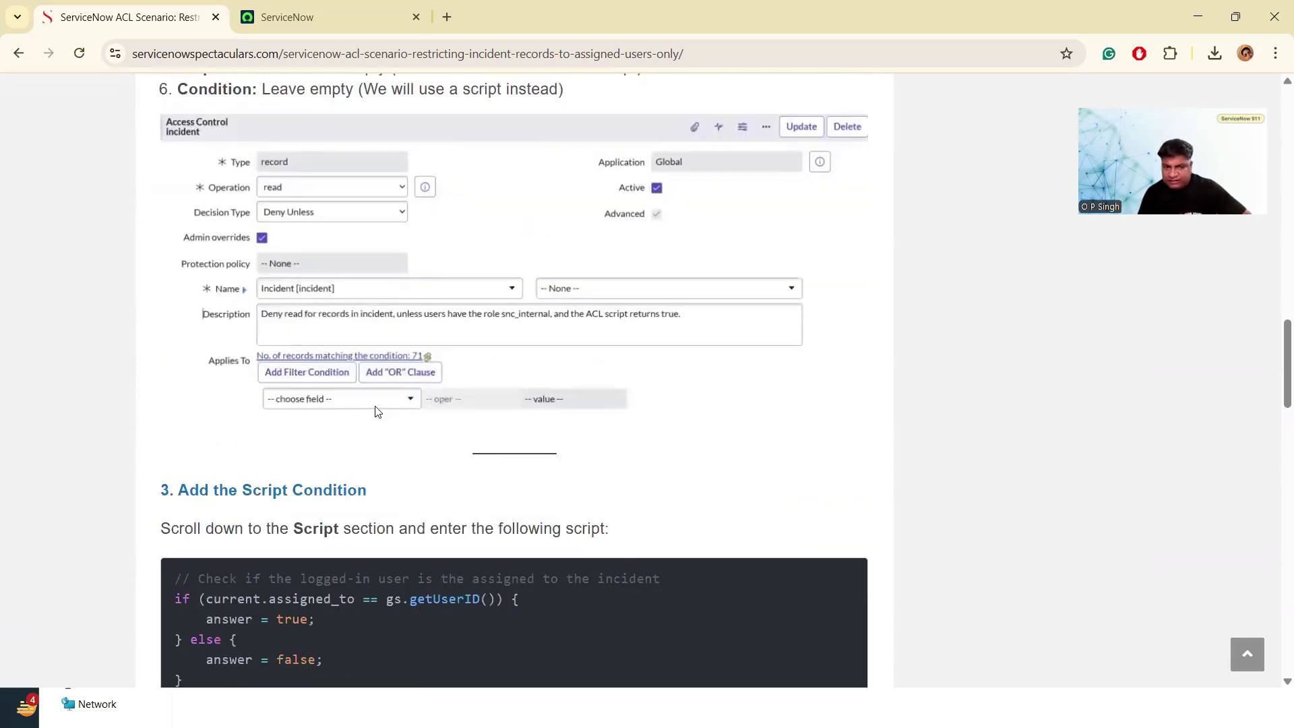
scroll(283, 450, down, 6)
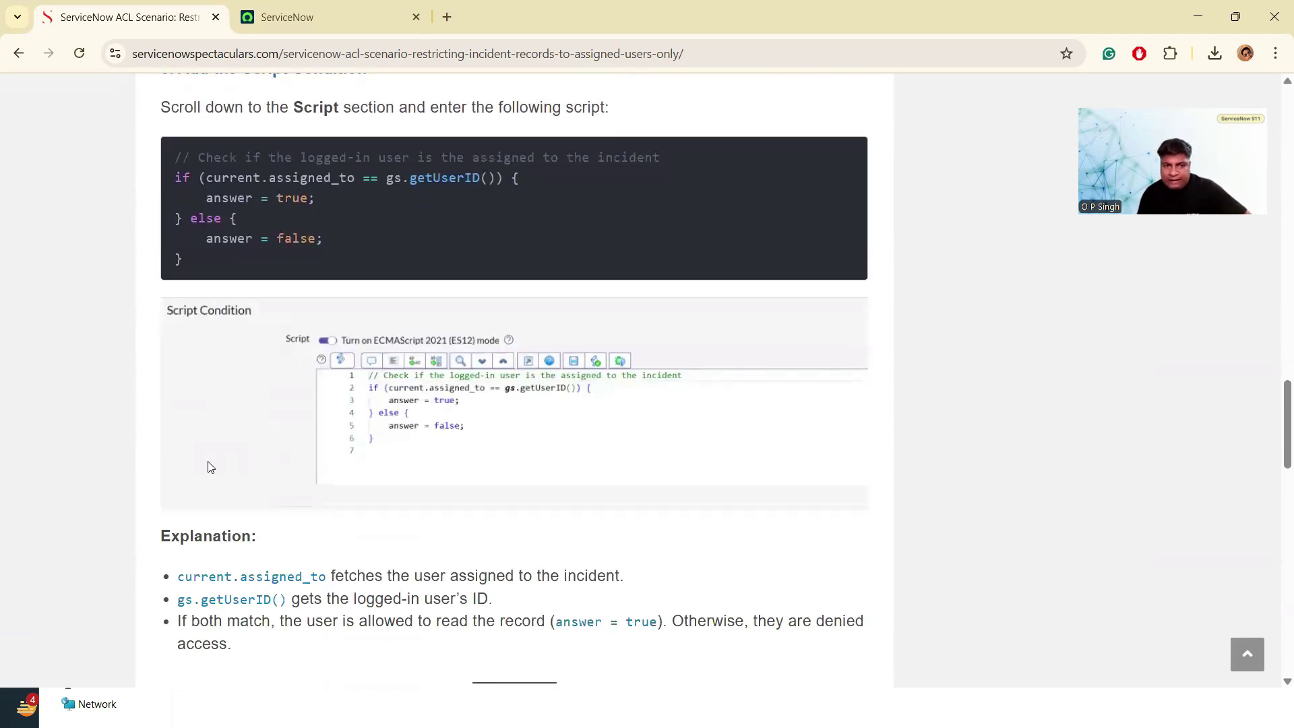
scroll(216, 462, up, 10)
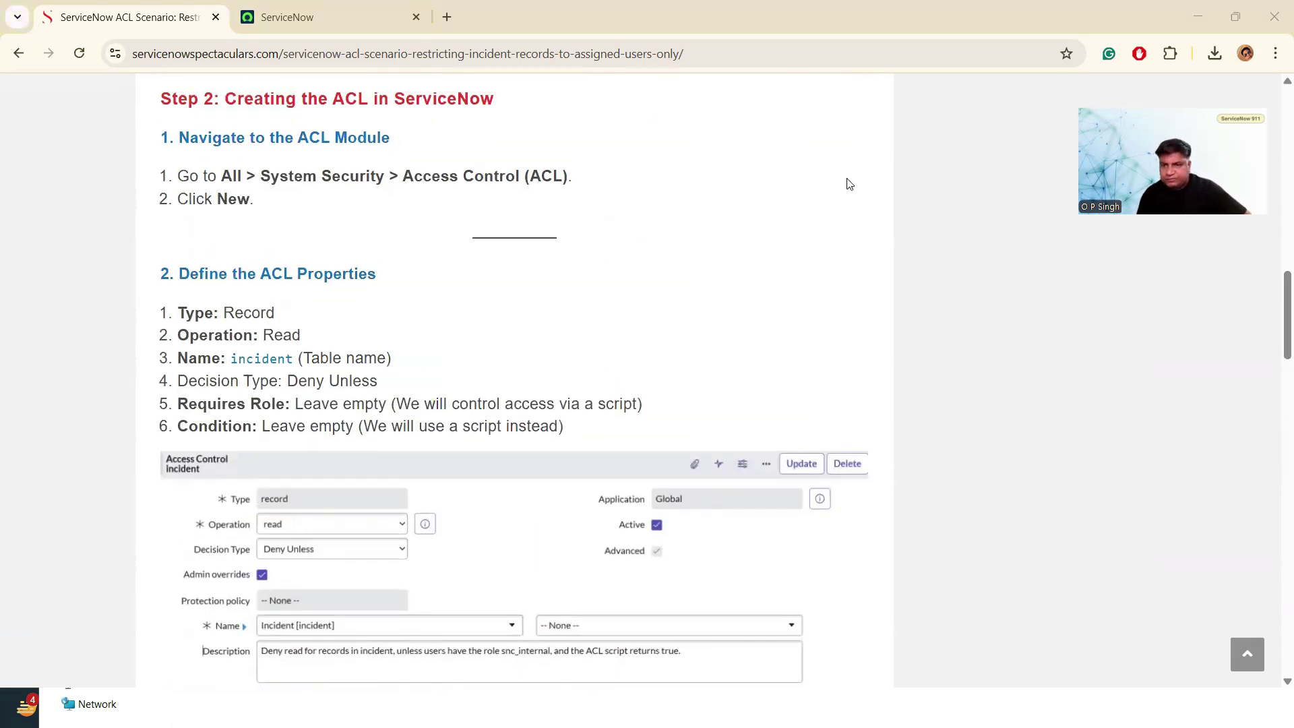
key(ctrl+Tab)
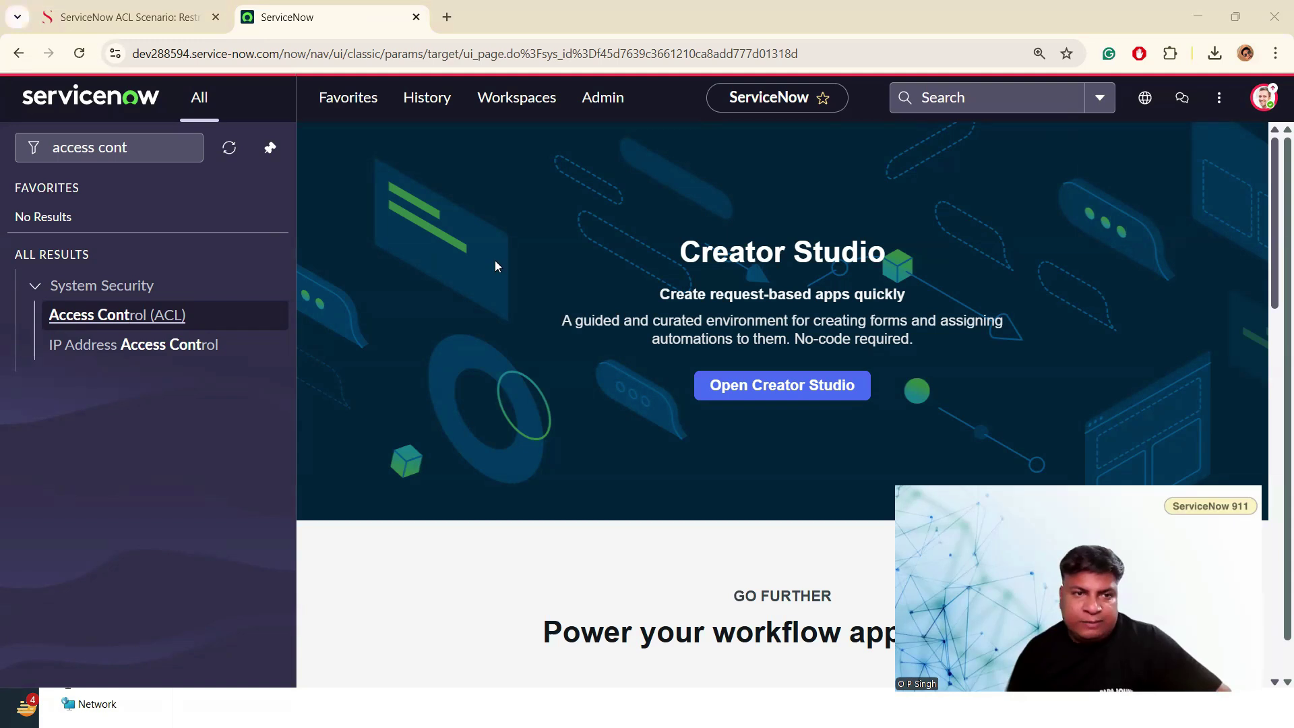
Open System Security > Access Control (ACL) in a new tab and start a new rule
click(1262, 98)
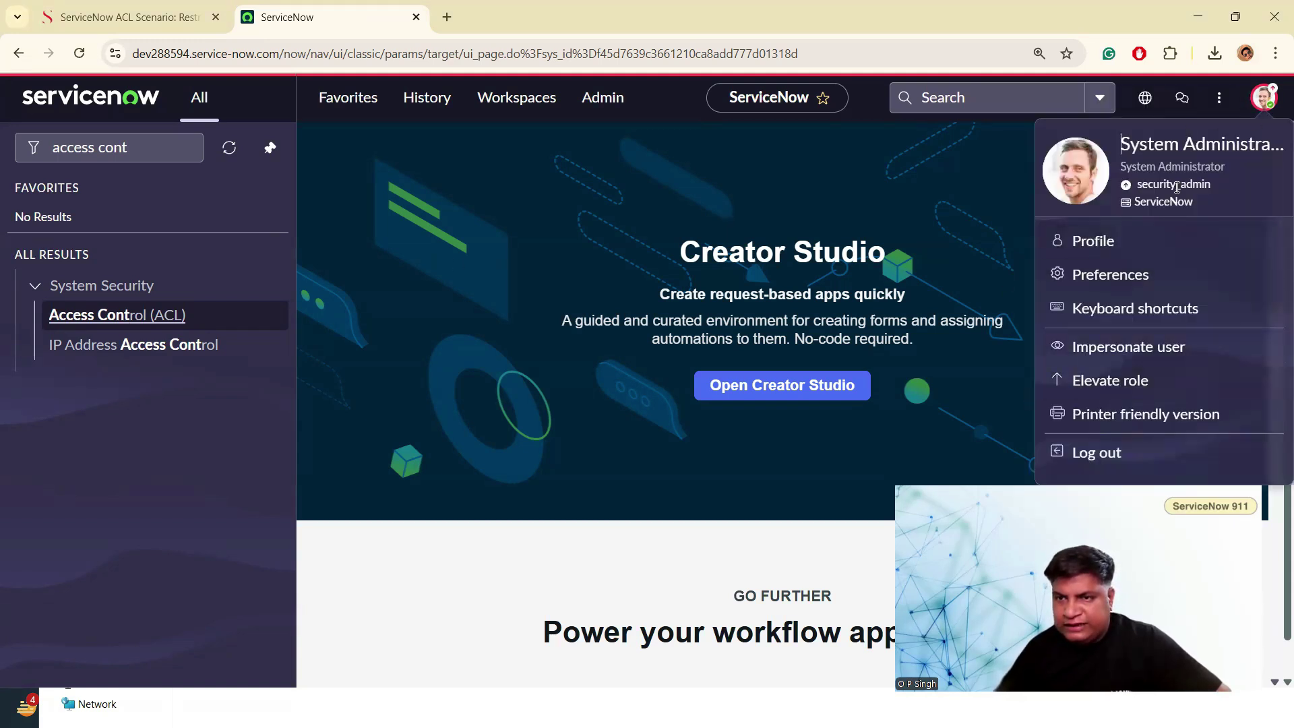
click(615, 189)
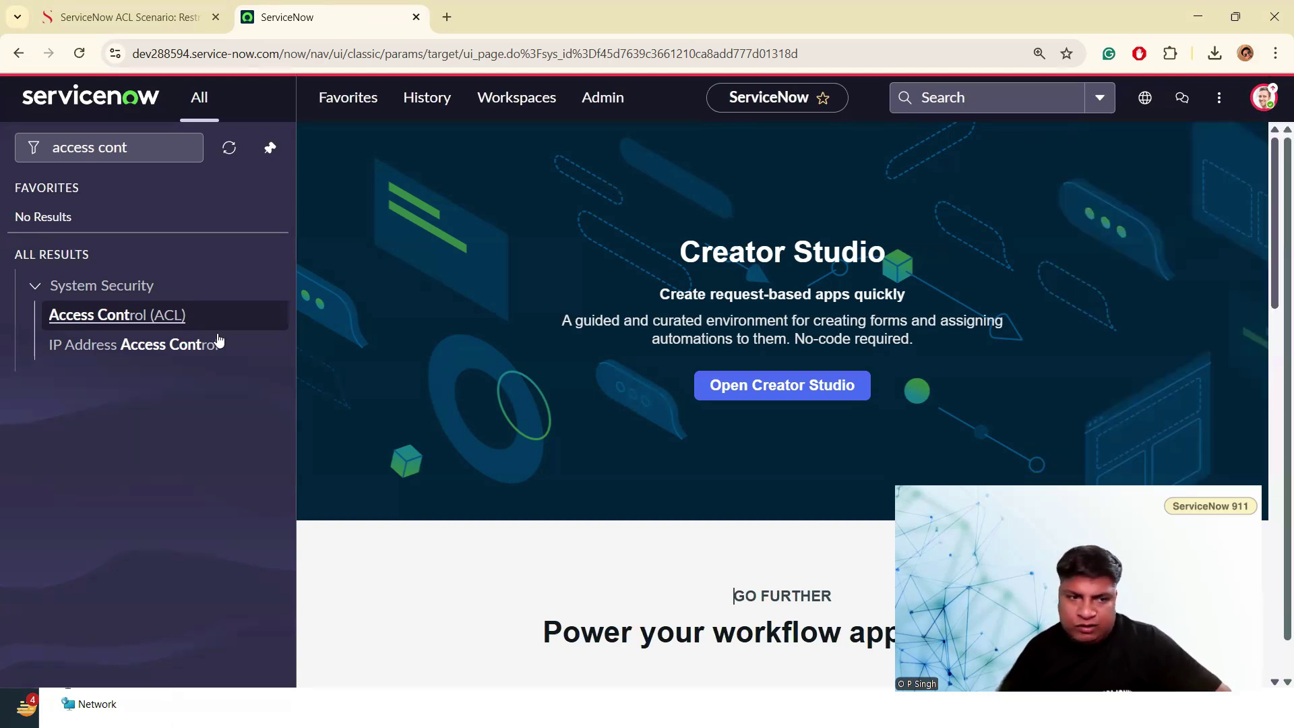
middle_click(117, 320)
click(491, 17)
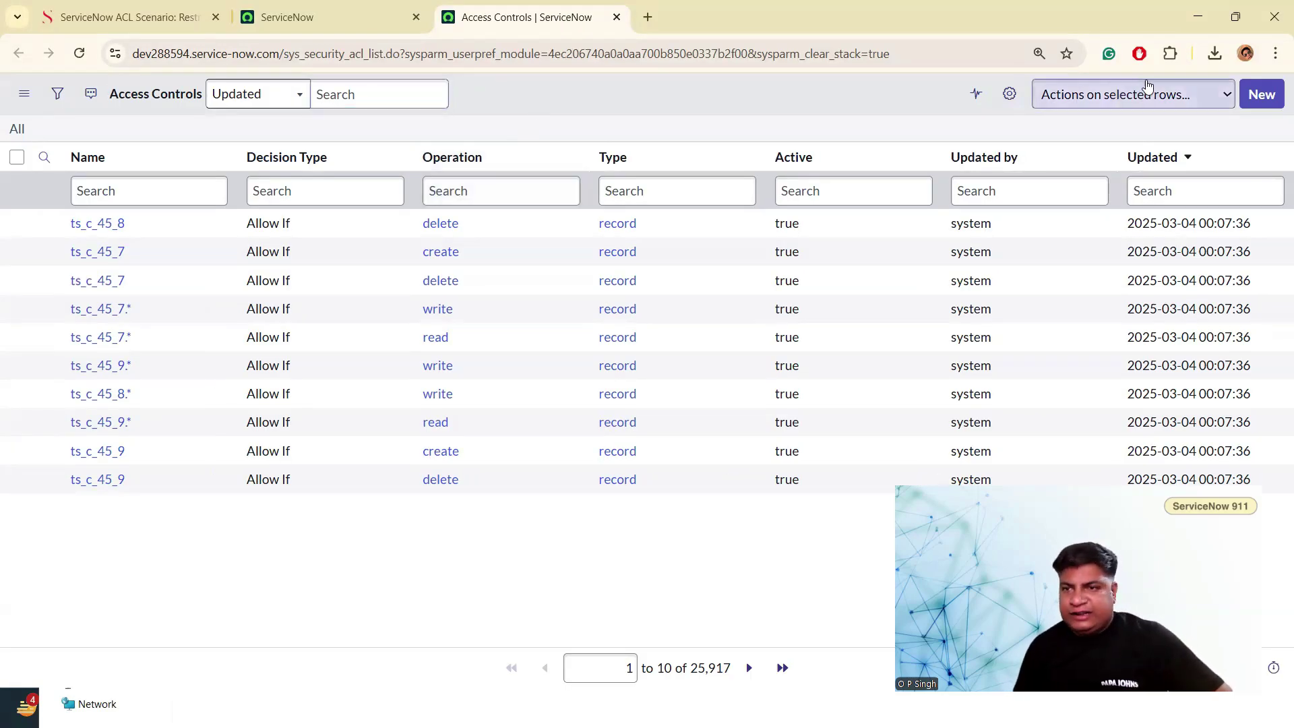
click(1263, 95)
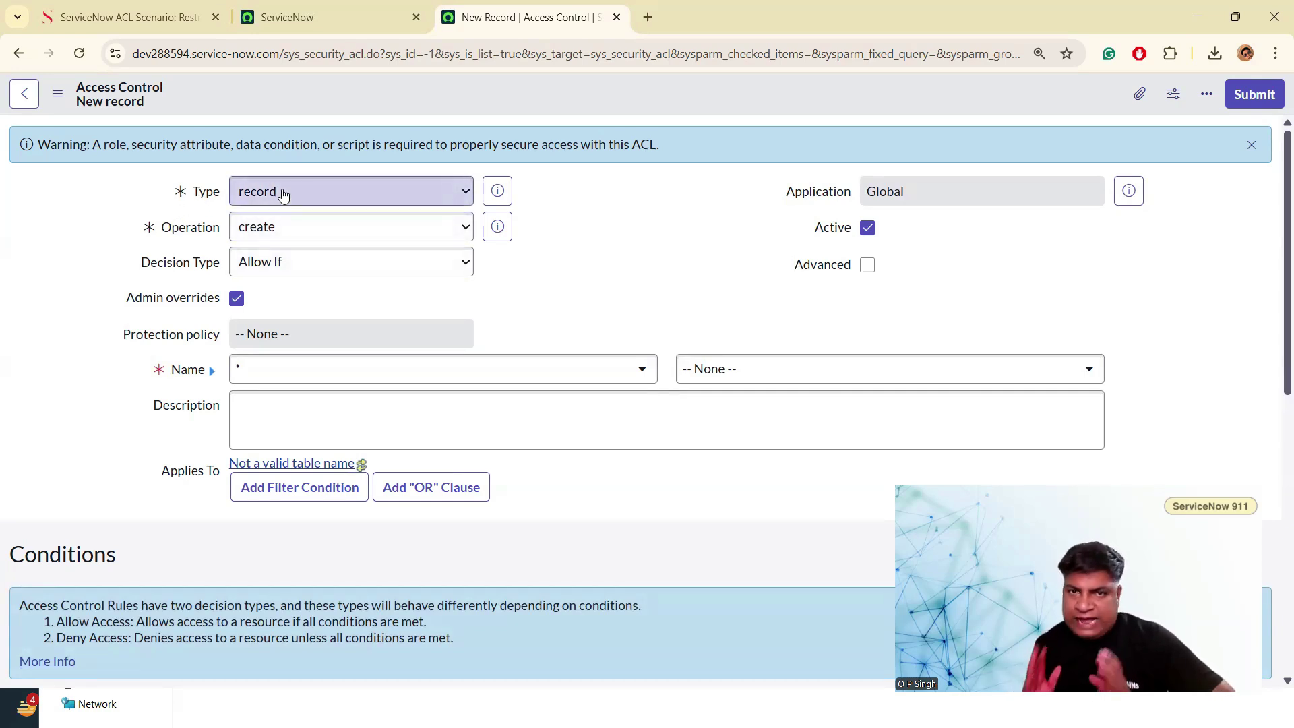
Set the new ACL's Operation to read, keep Decision Type Allow If, and enable Advanced
click(288, 230)
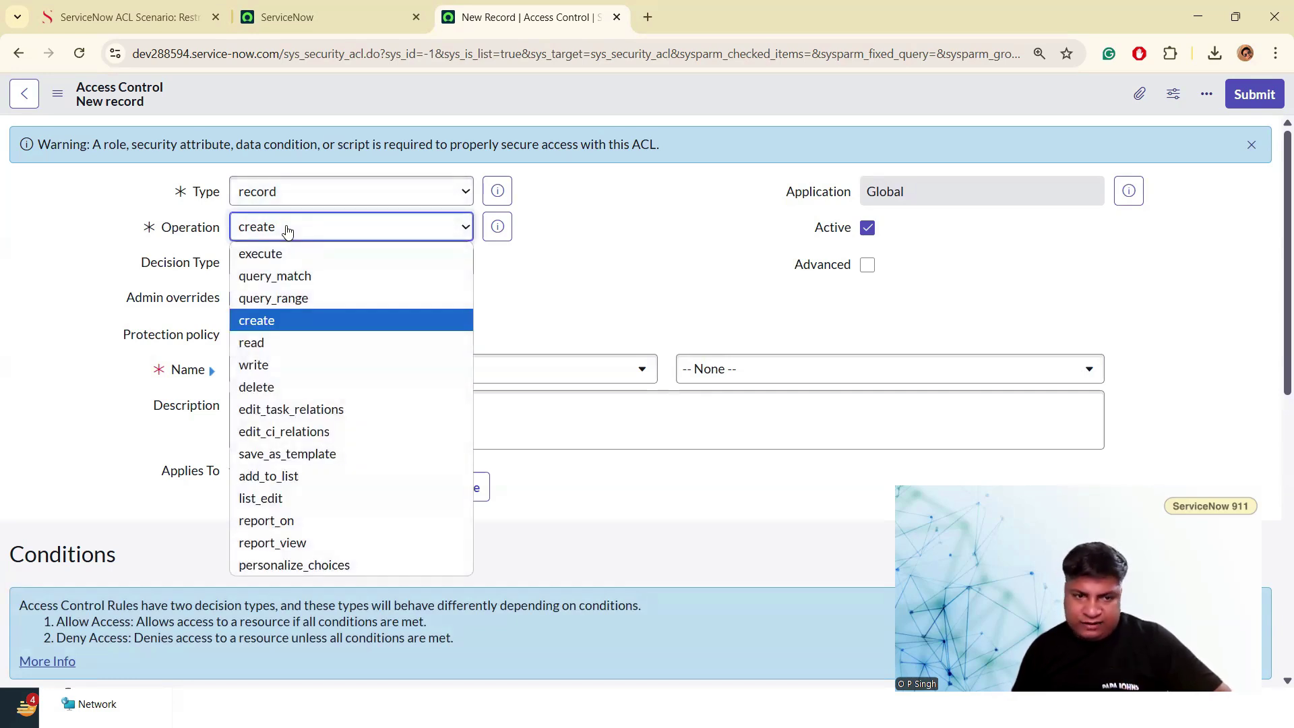
click(251, 343)
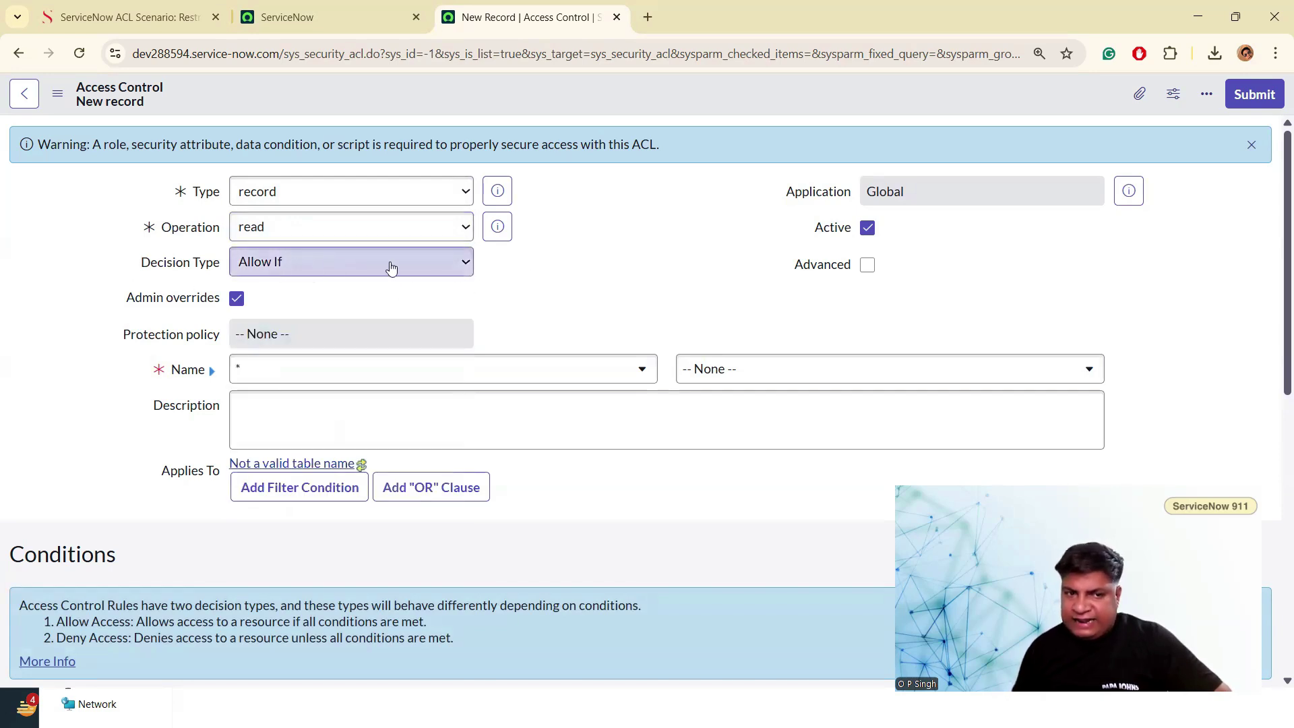
click(344, 265)
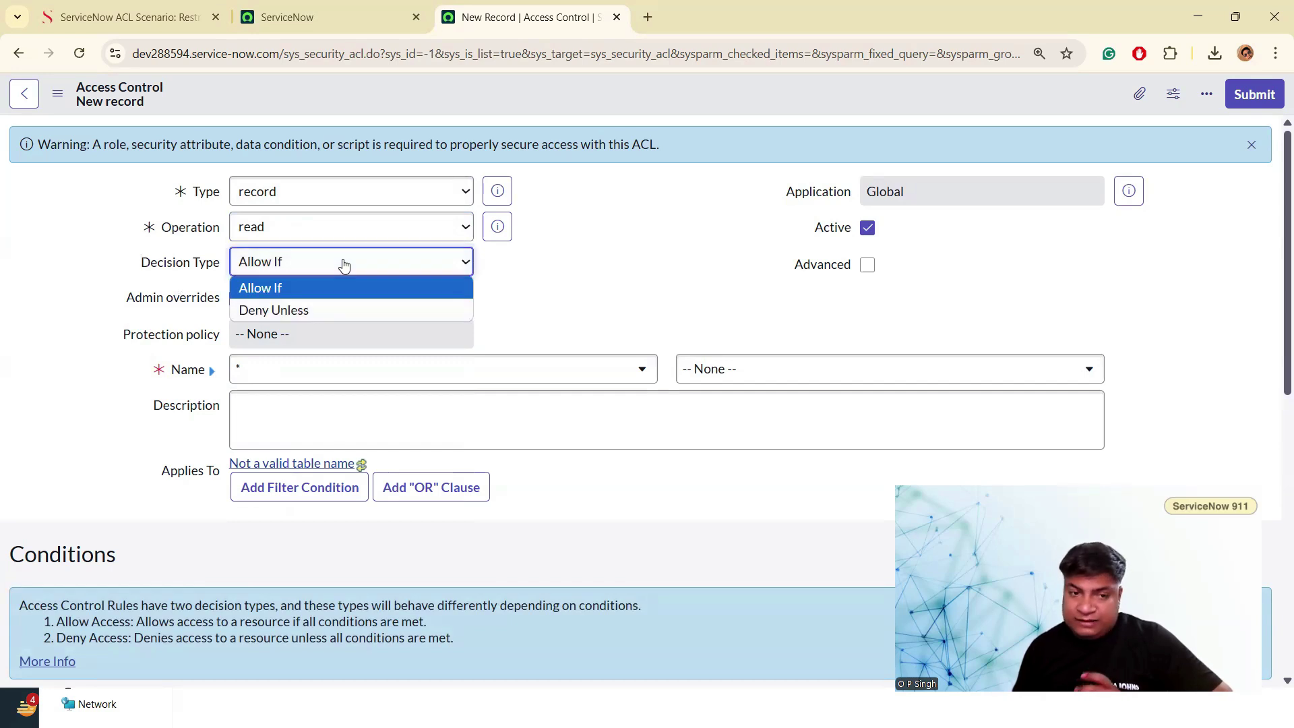
click(105, 290)
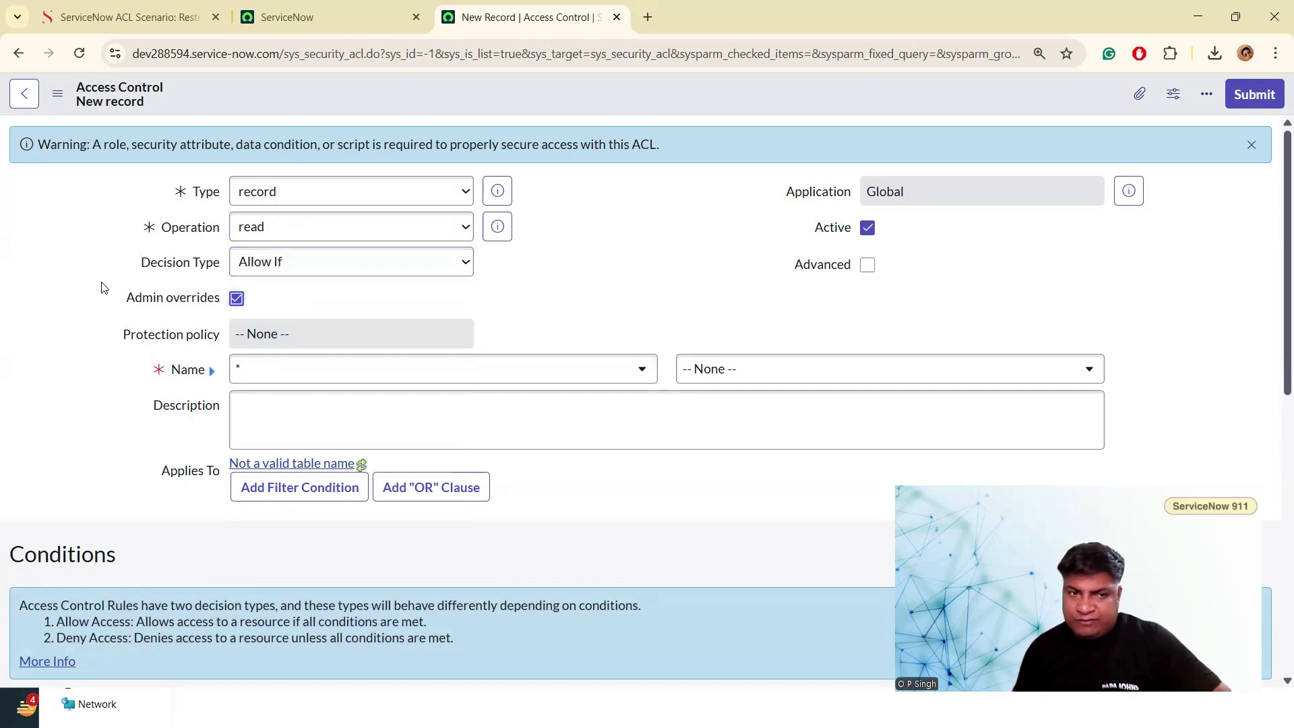
mouse_move(172, 268)
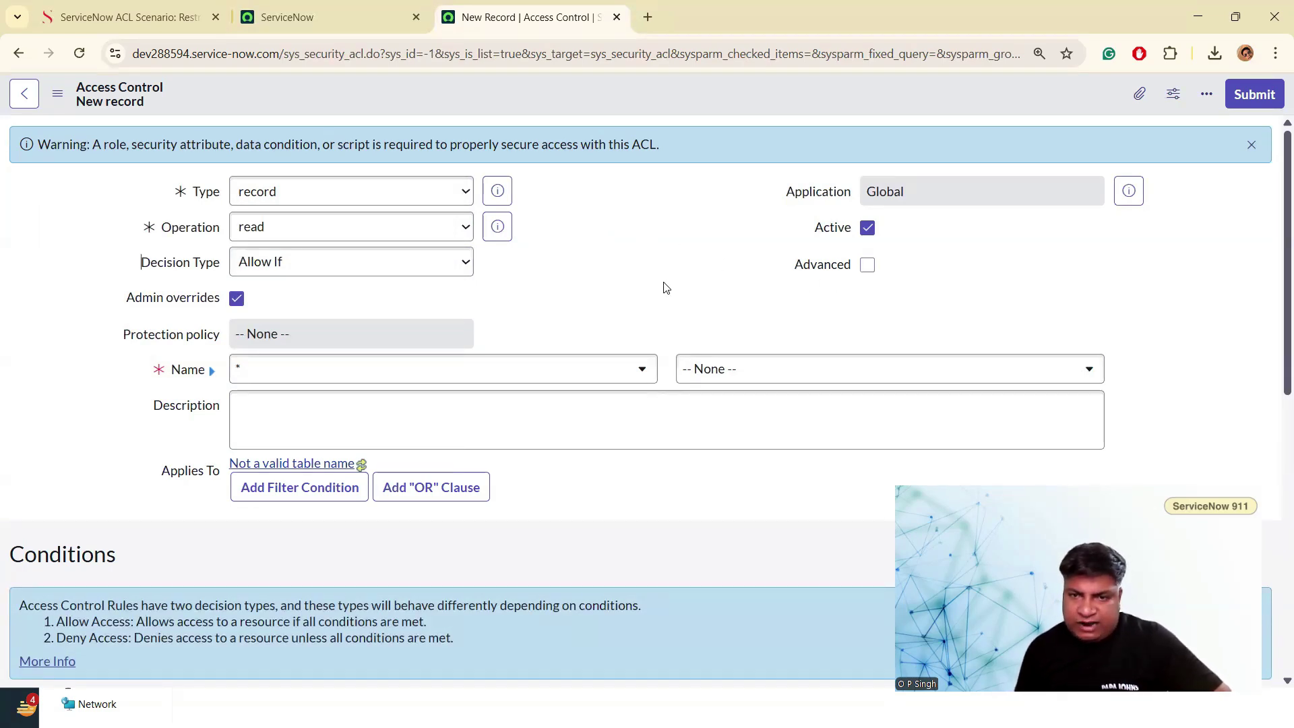
click(858, 268)
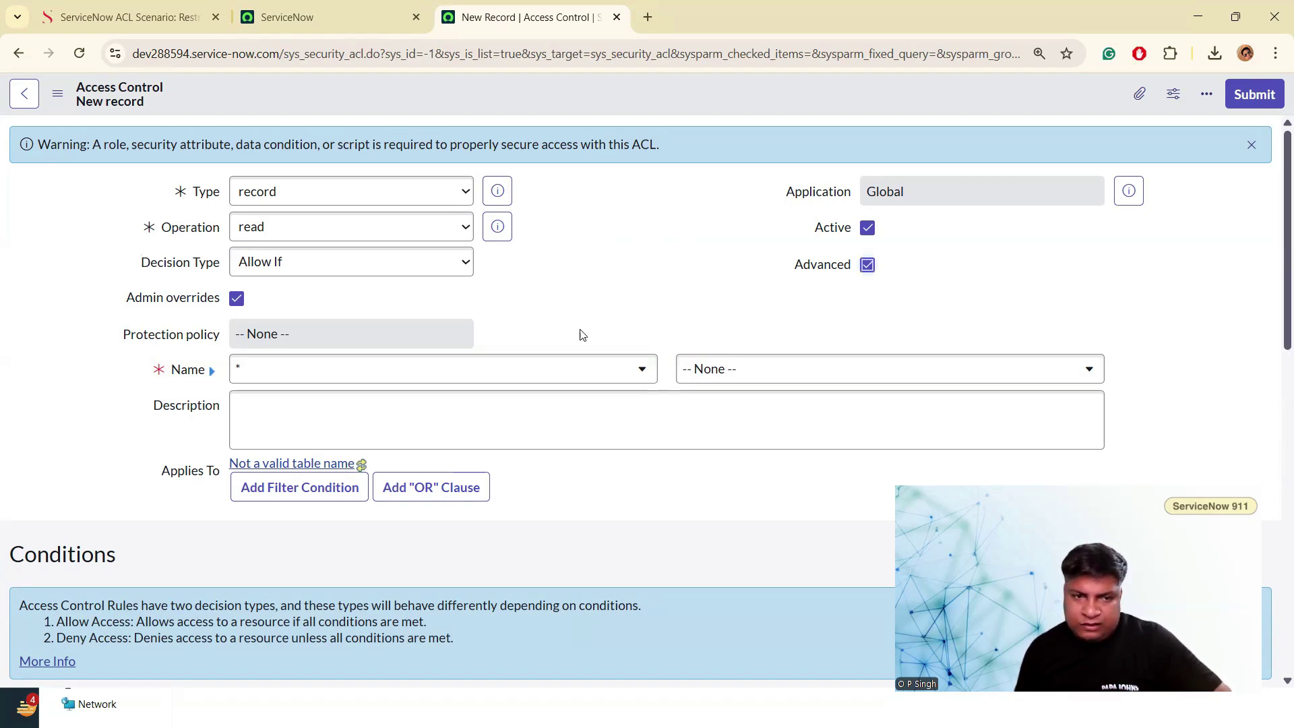
Apply the ACL to the Incident [incident] table
click(441, 372)
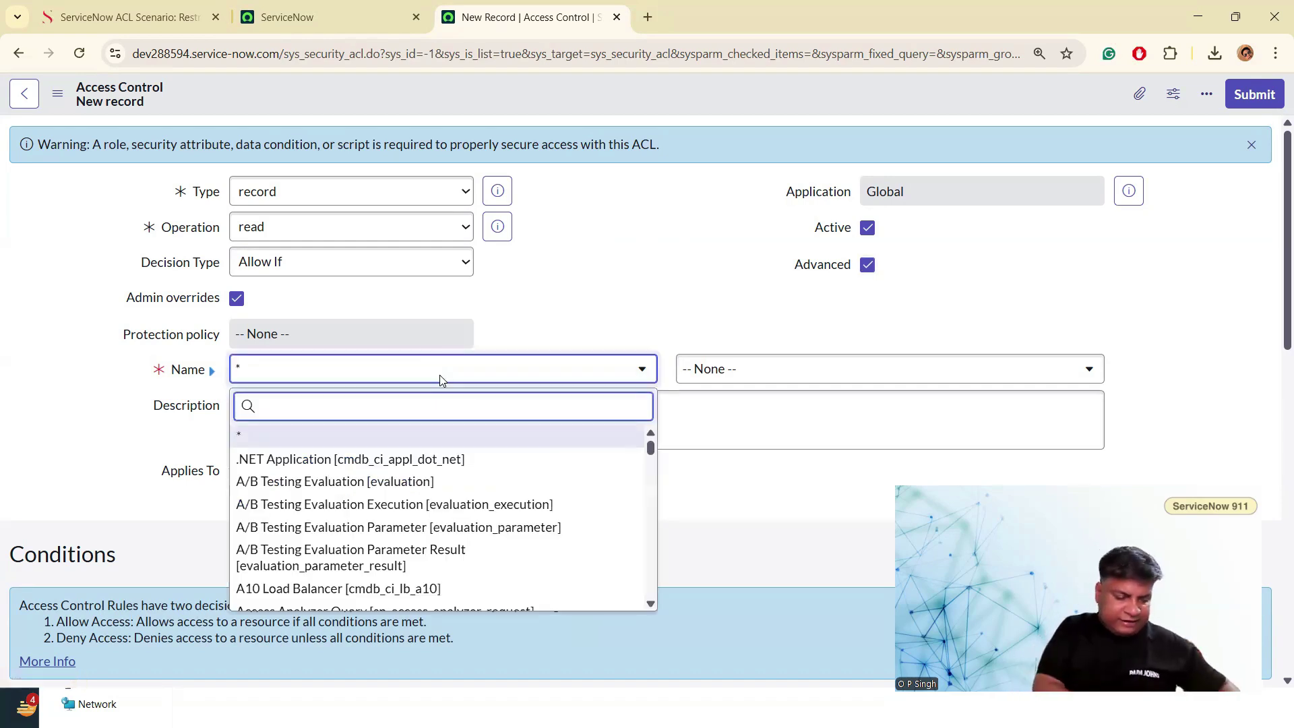
text(incident)
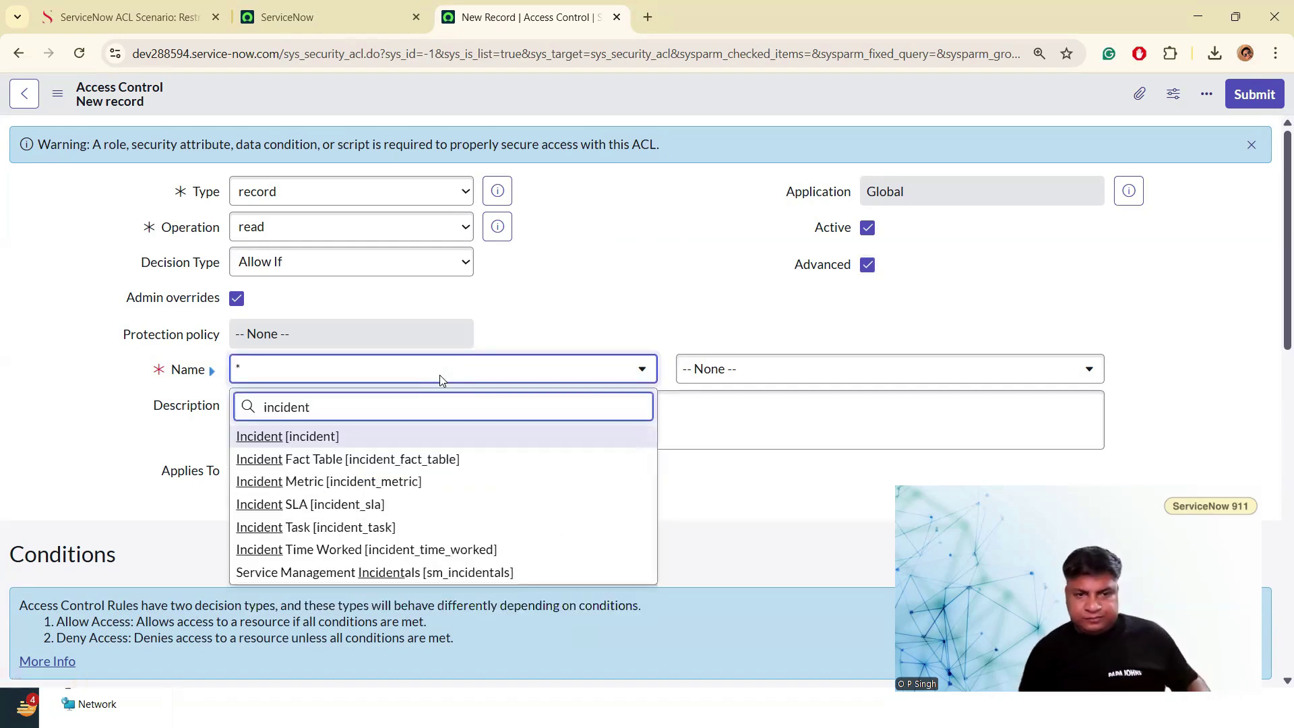
click(347, 436)
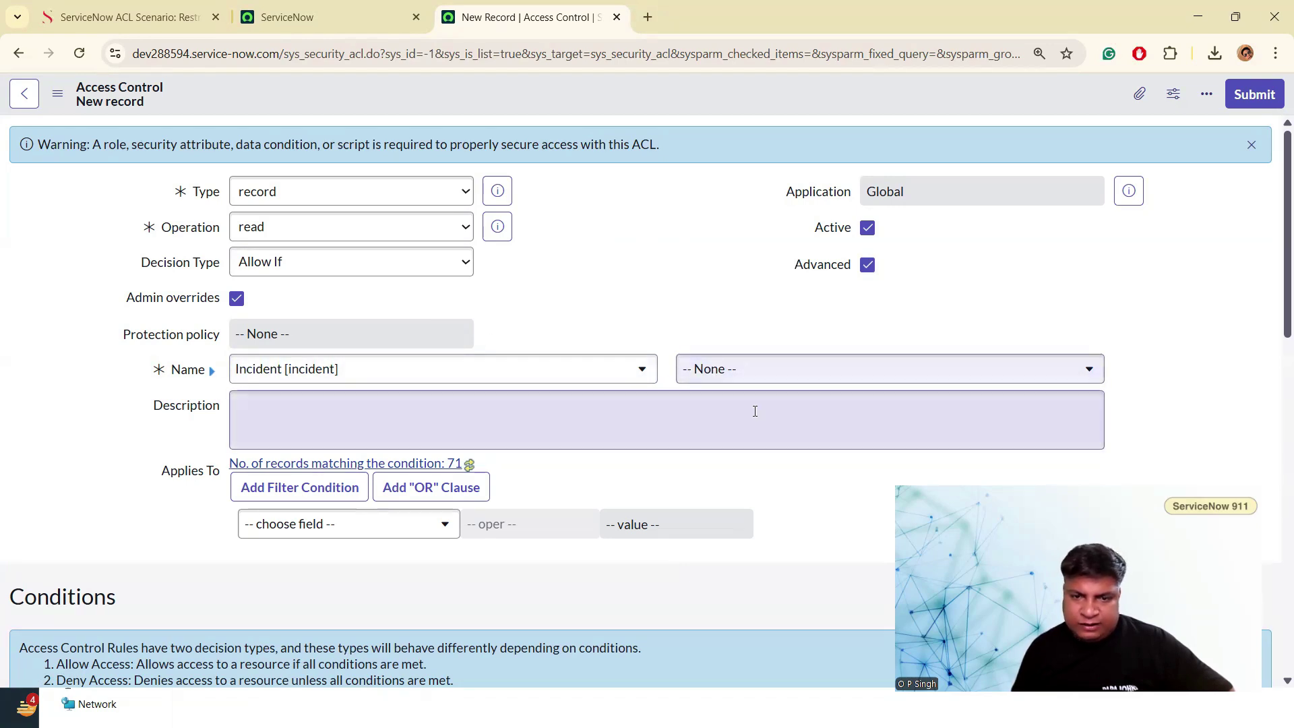
Scroll down to the empty Script Condition editor and place the cursor on line 1
scroll(647, 293, down, 3)
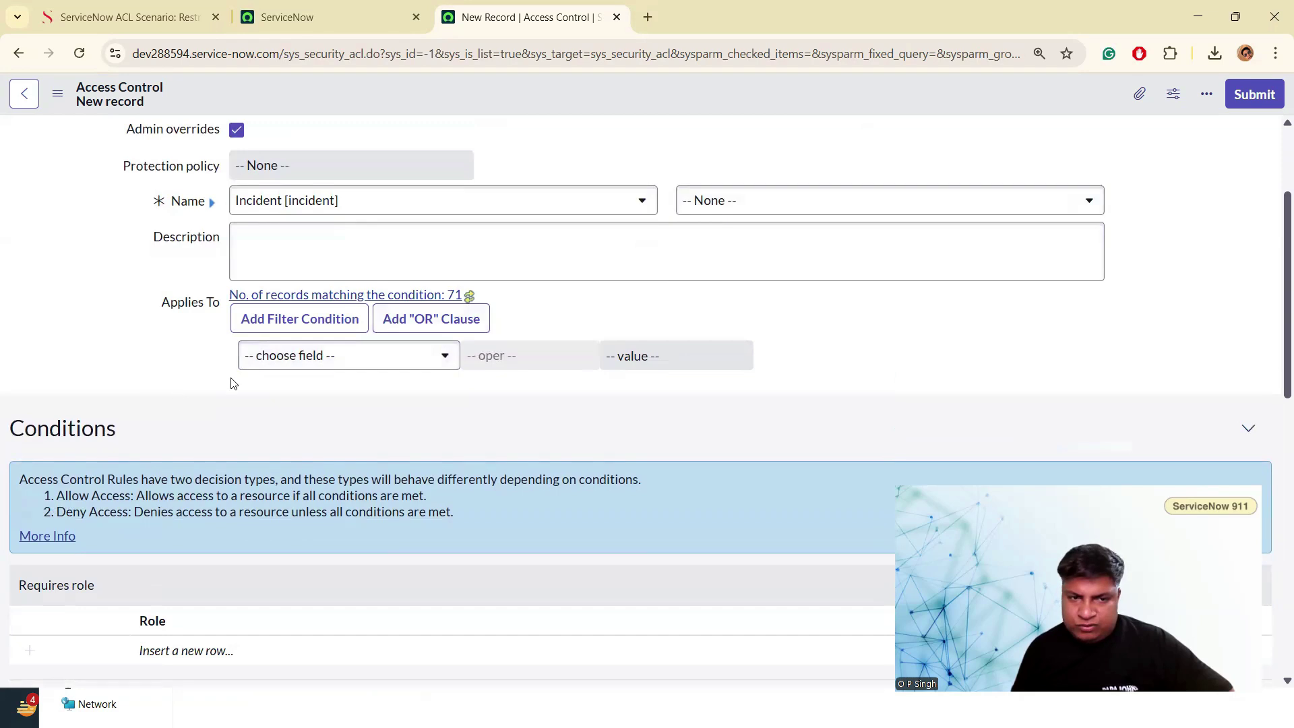
scroll(358, 398, down, 4)
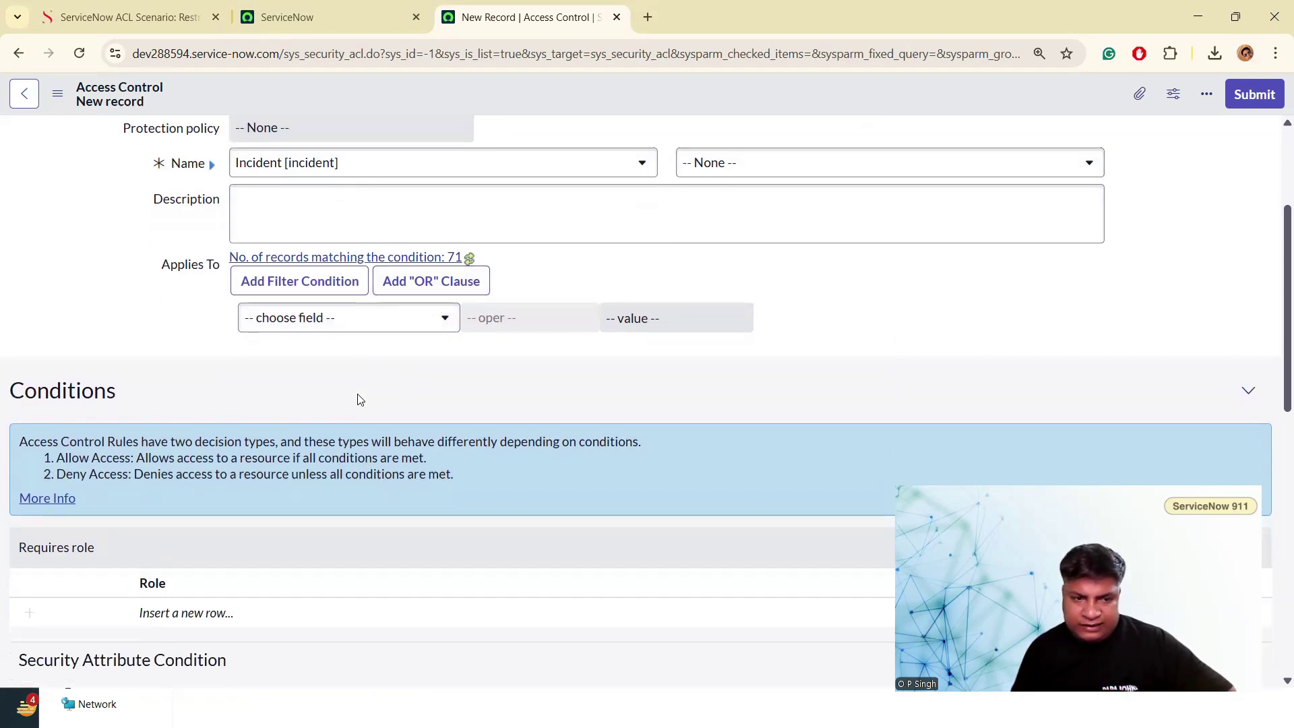
scroll(355, 398, down, 2)
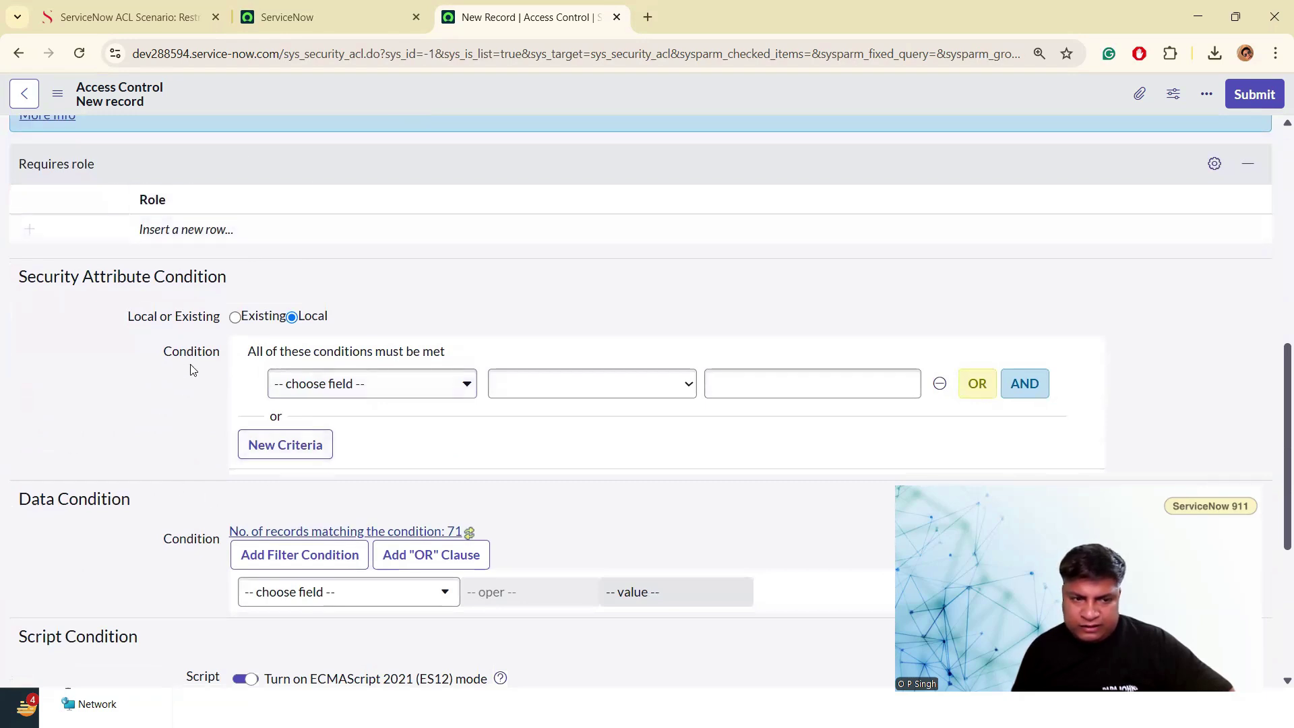
scroll(154, 439, down, 3)
double_click(41, 385)
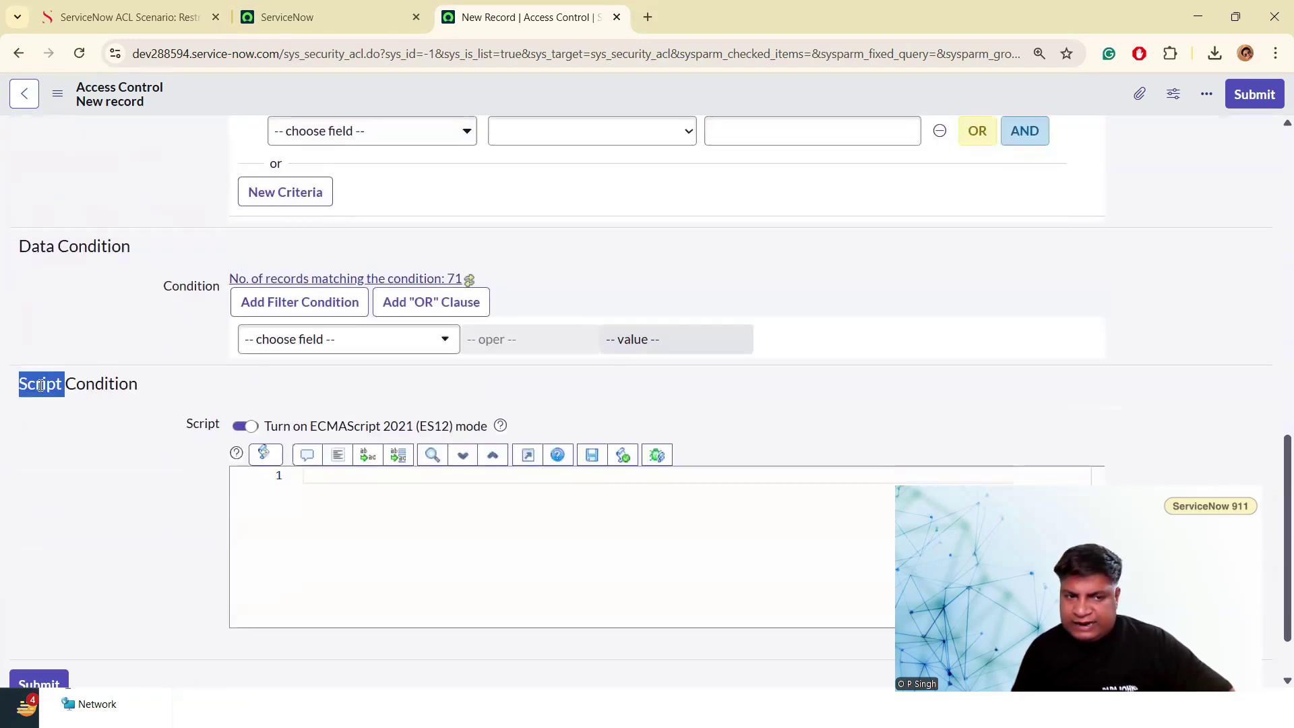
click(371, 506)
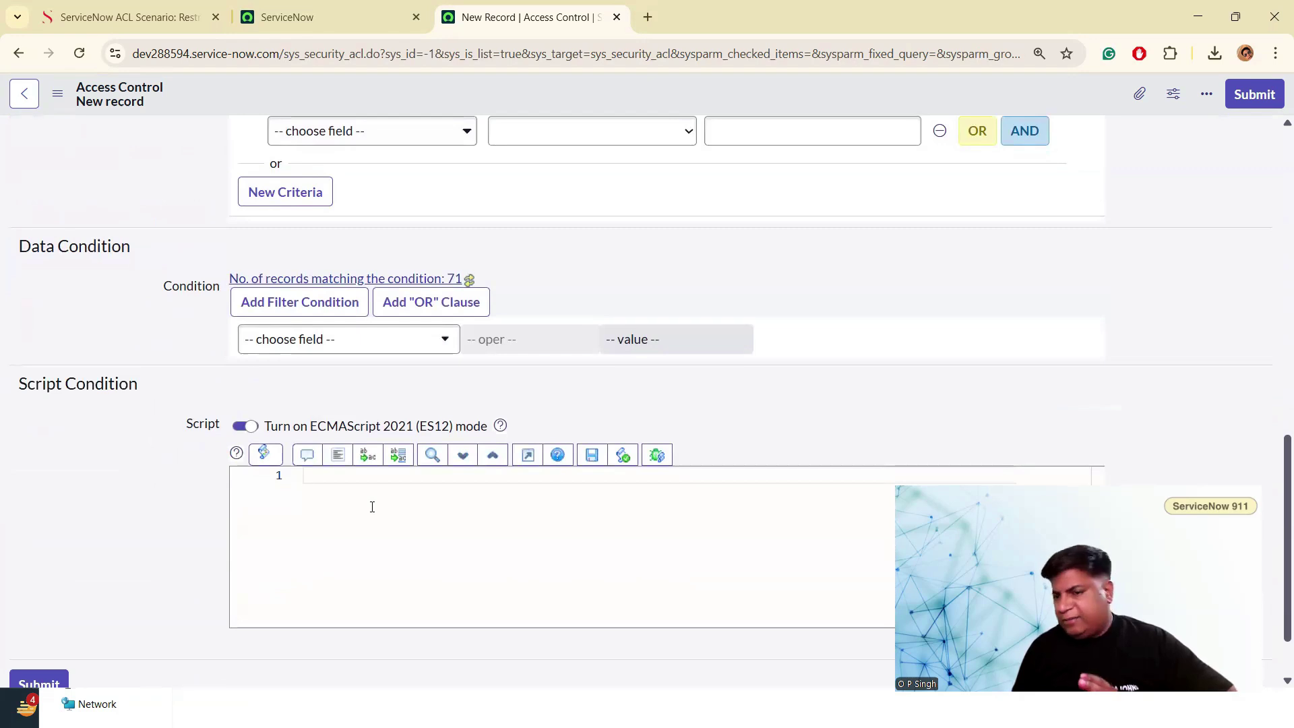
Paste the article's if/else script comparing current.assigned_to to gs.getUserID() into the Script Condition
click(157, 24)
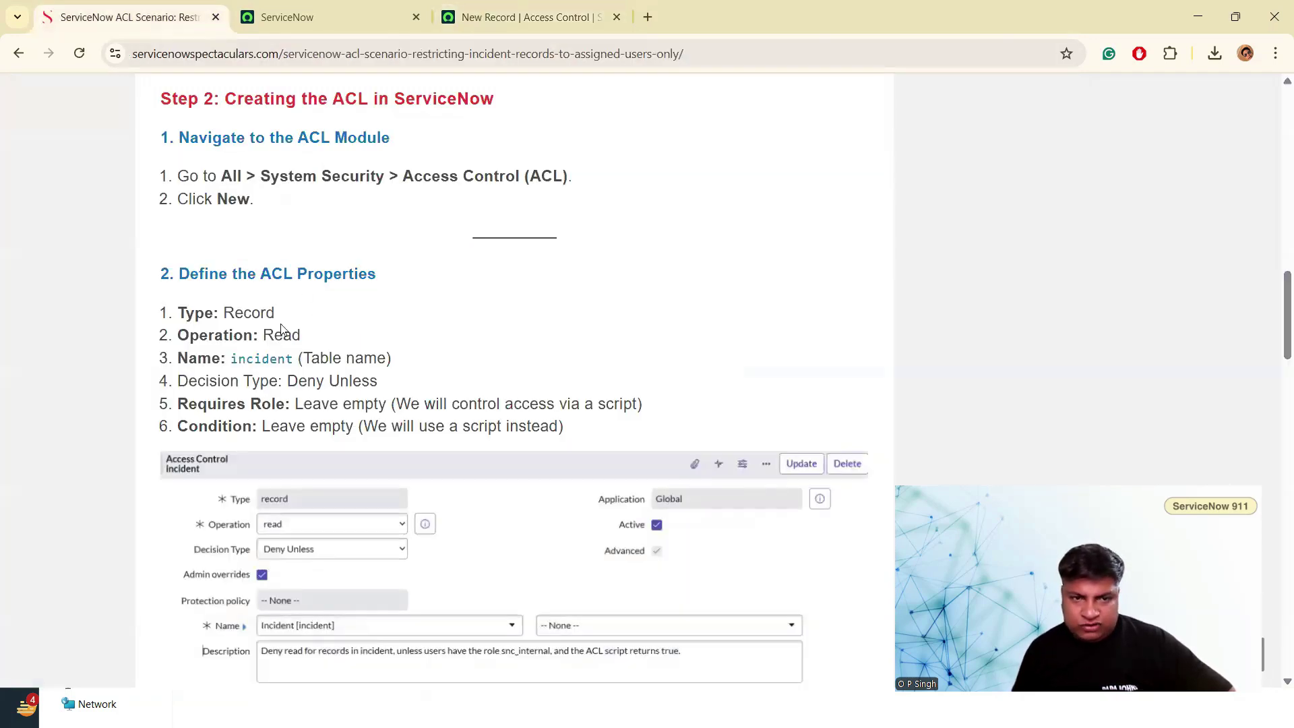
scroll(294, 350, down, 9)
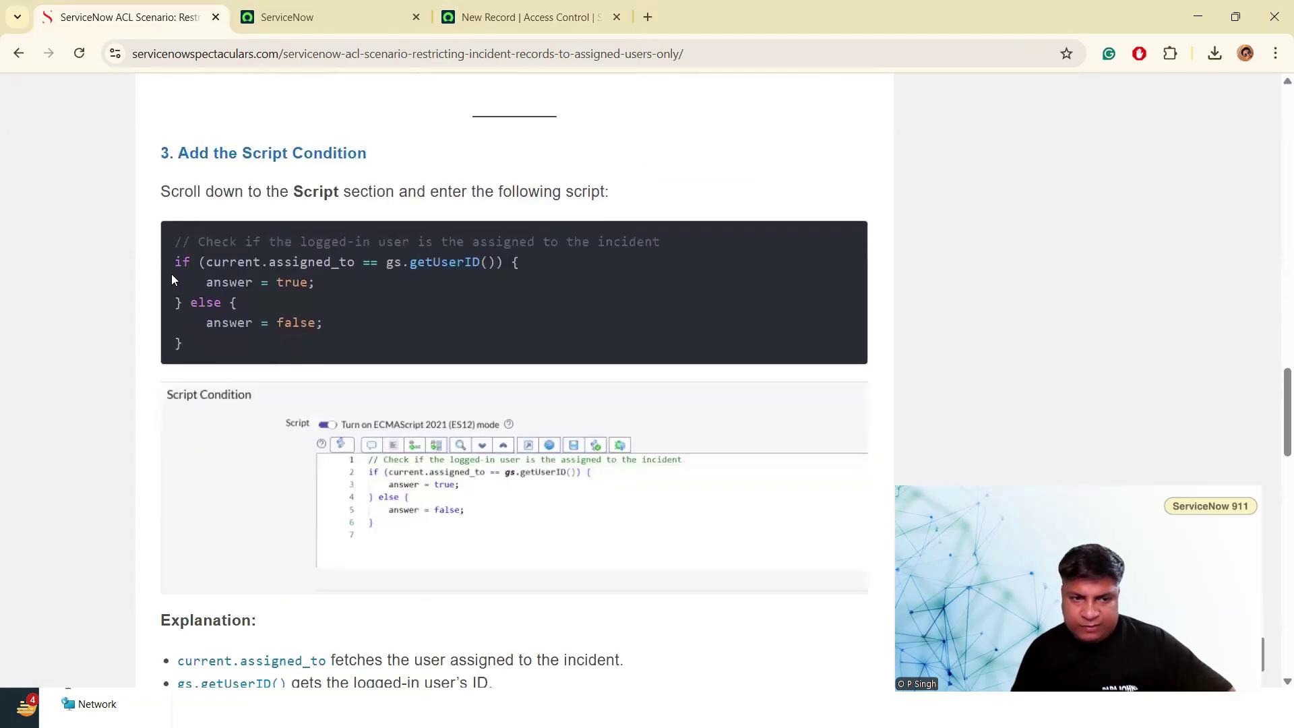
drag(176, 263, 197, 347)
key(ctrl+c)
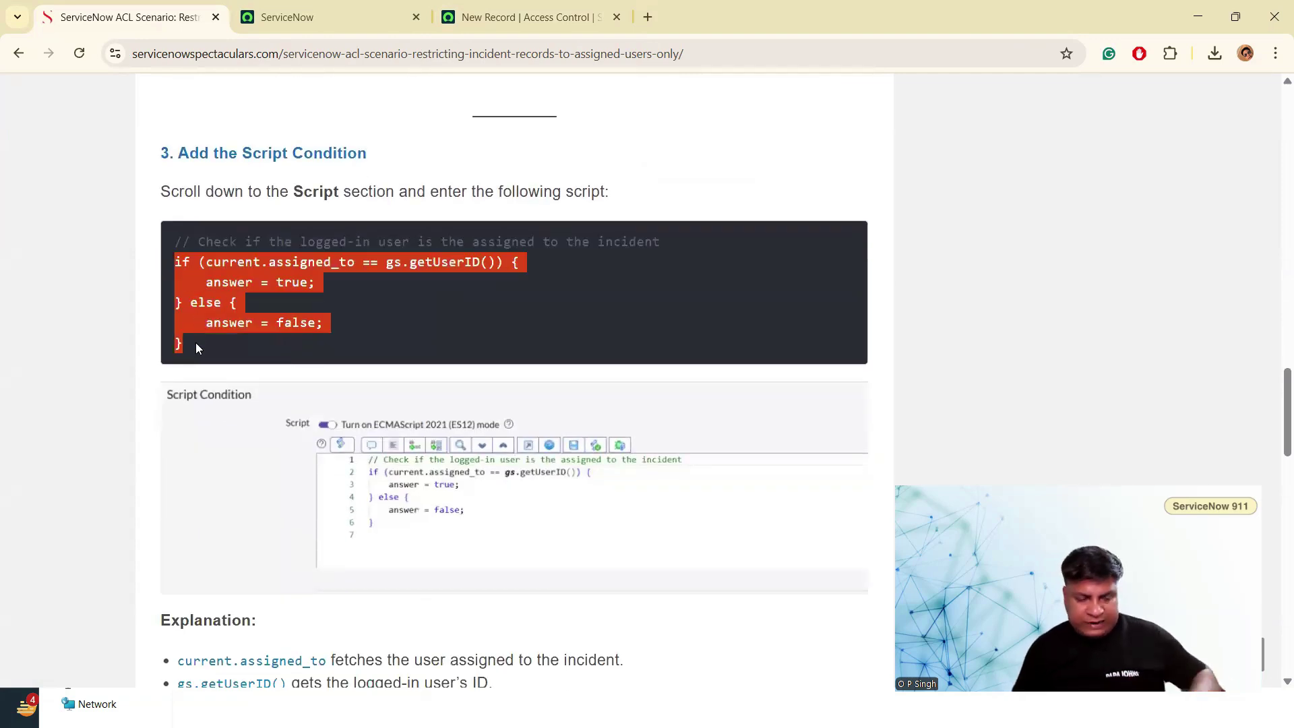
click(525, 17)
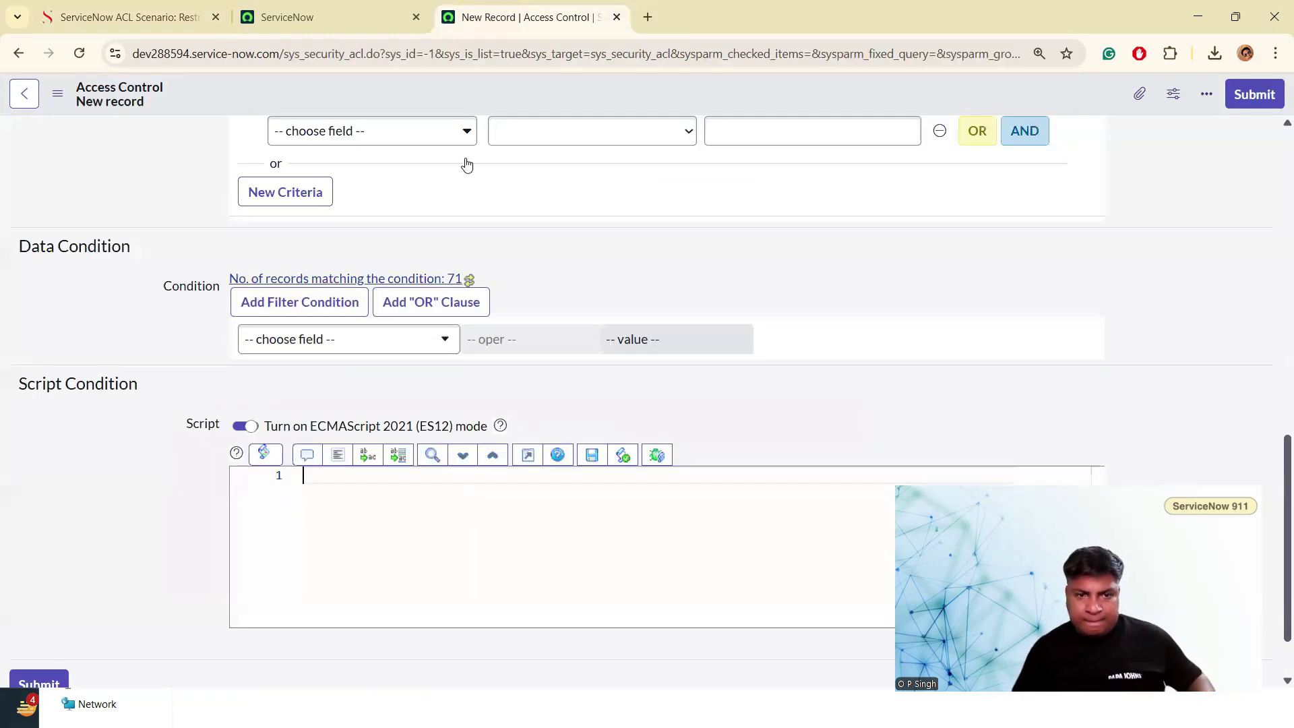
key(ctrl+v)
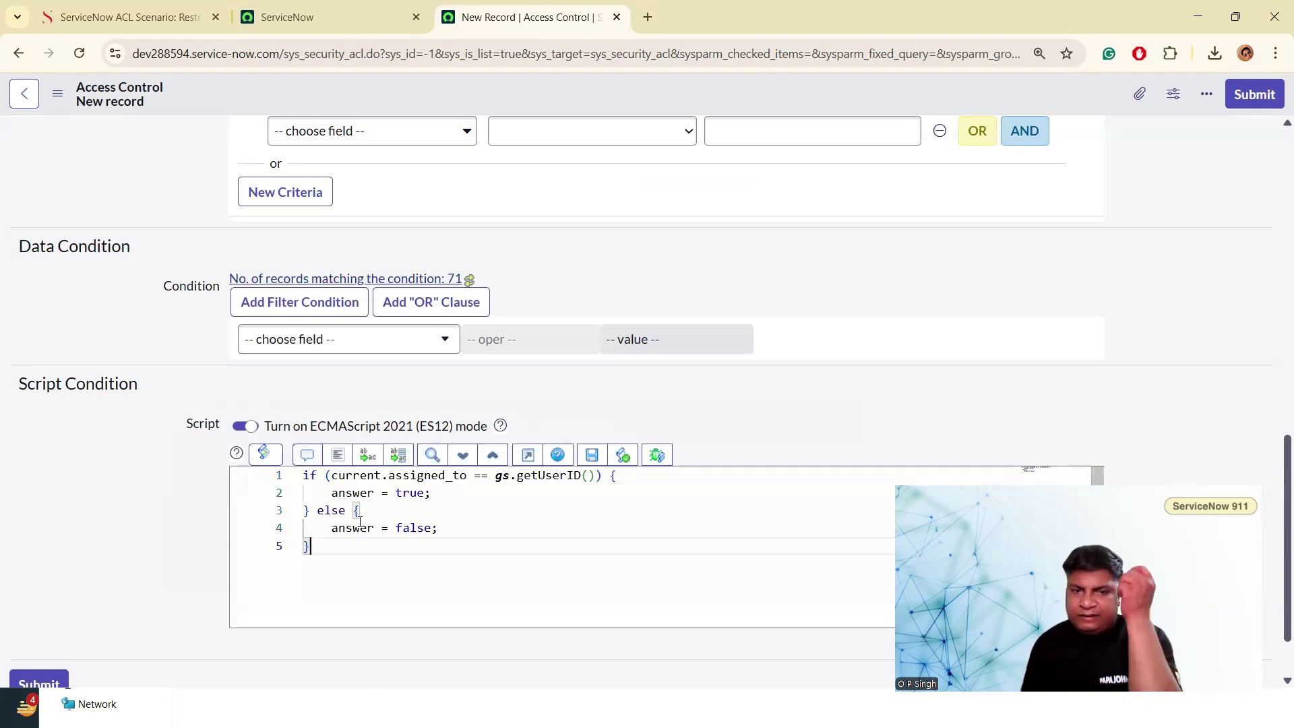
scroll(182, 506, down, 1)
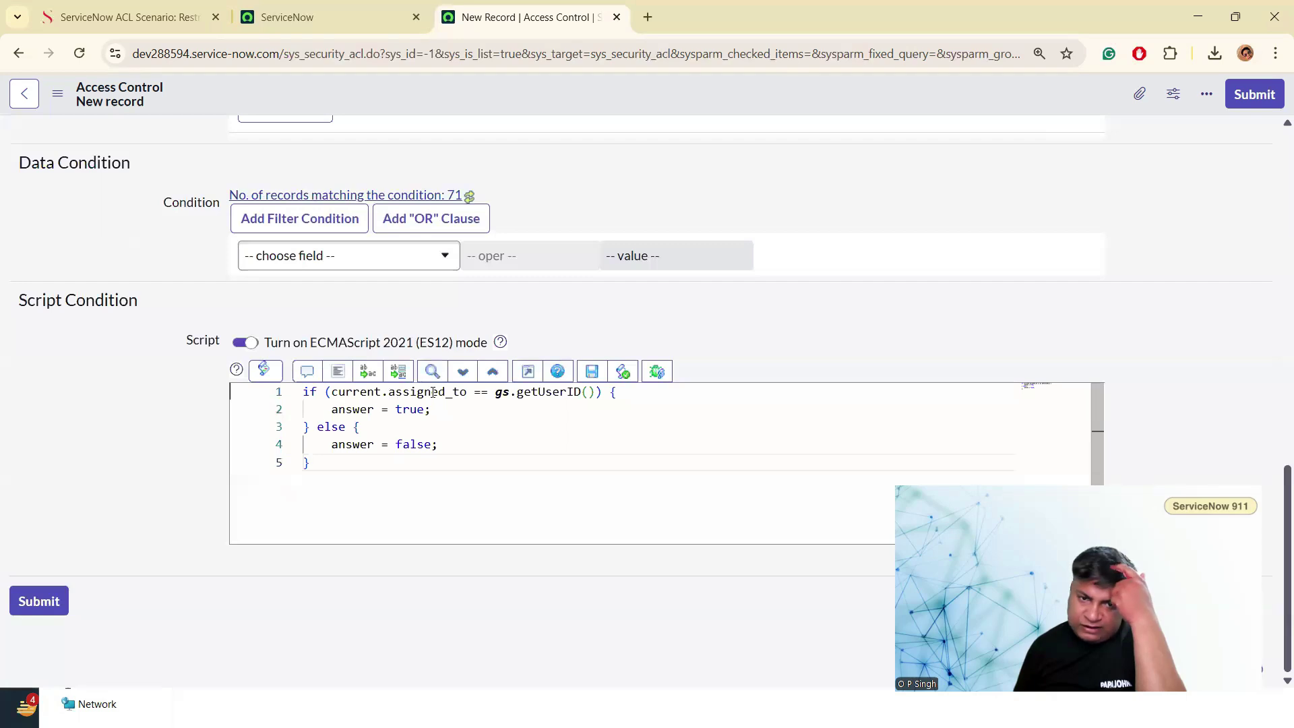
mouse_move(498, 398)
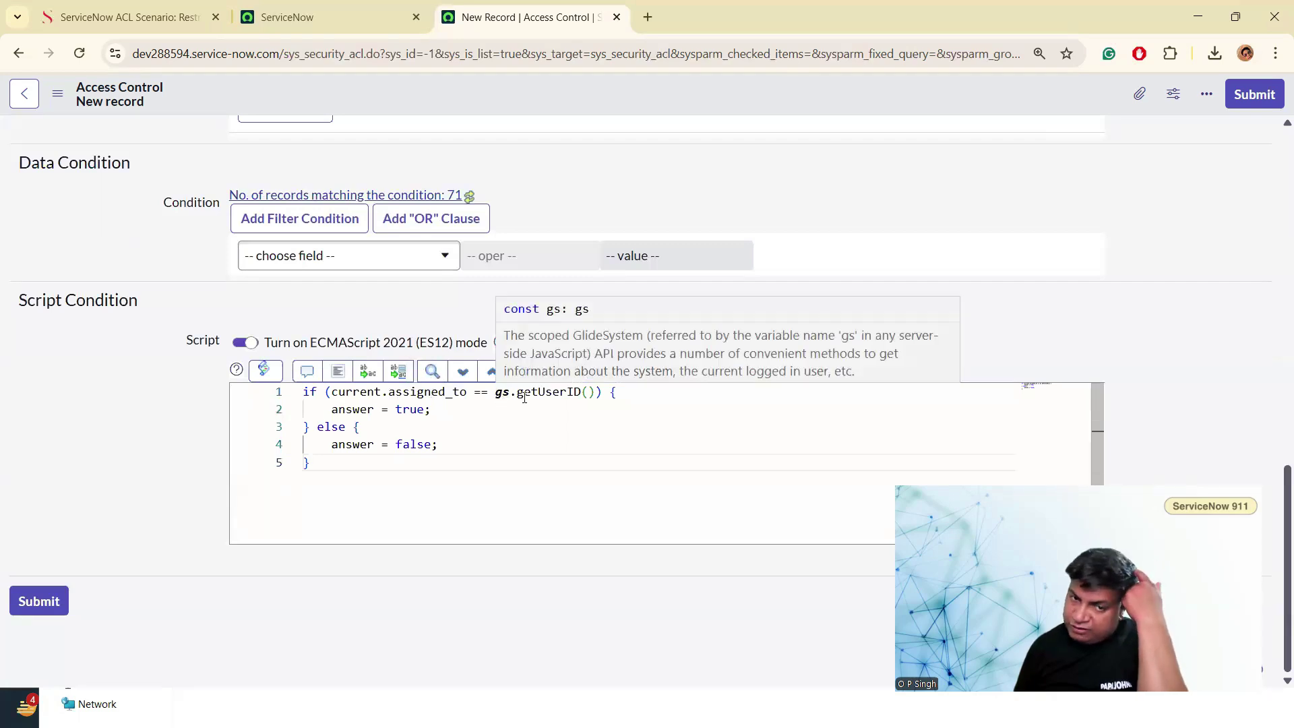
mouse_move(574, 397)
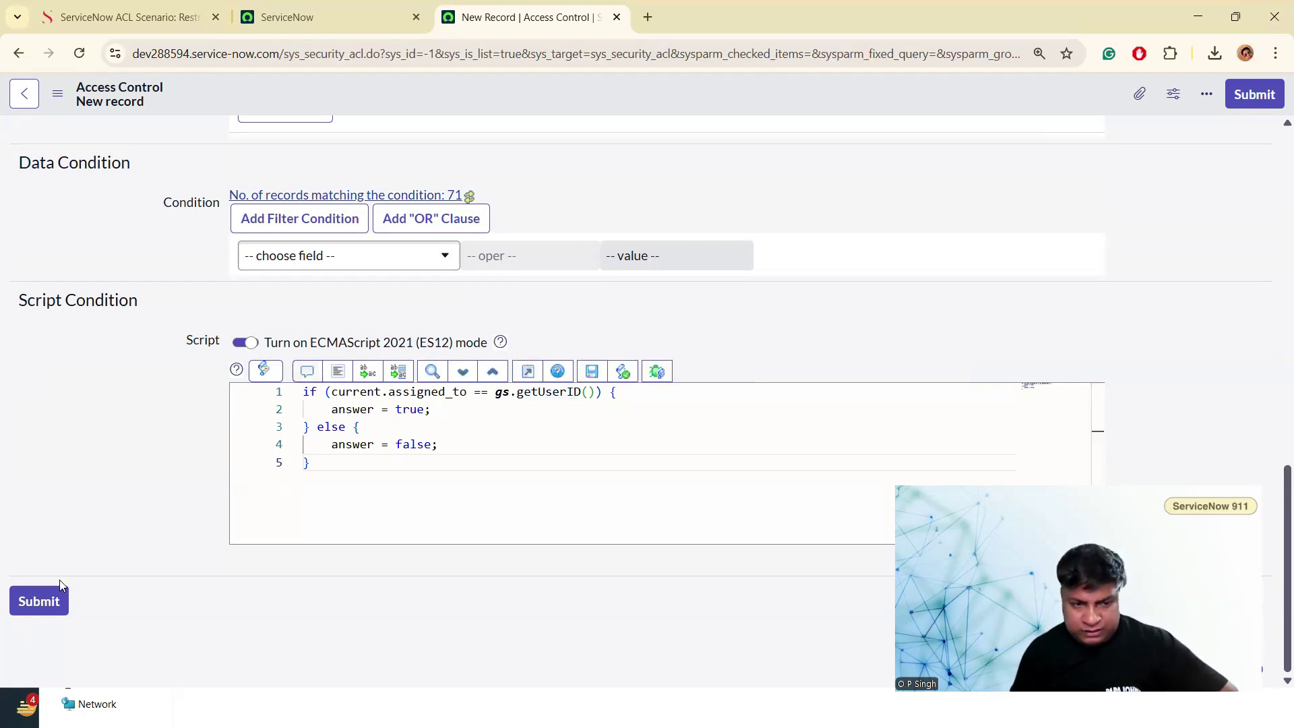
Save the incident read ACL and continue through the Verify Security Rules dialog
right_click(496, 100)
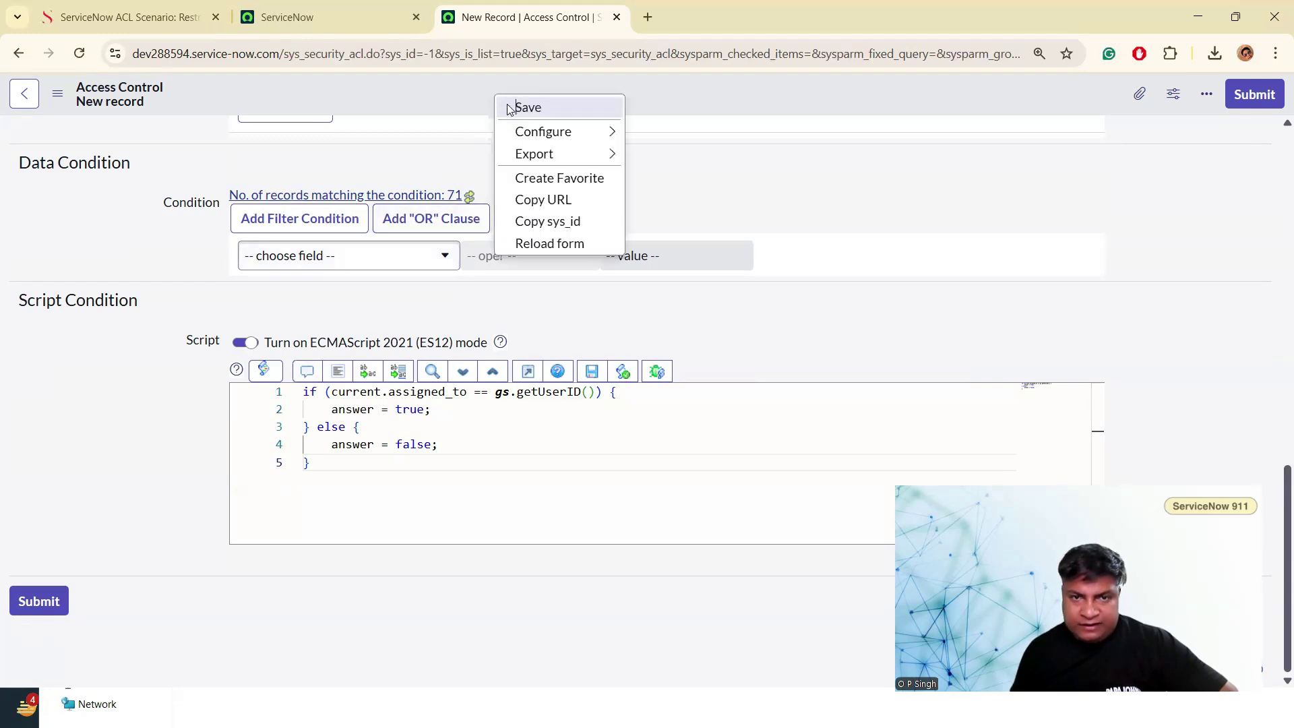
click(518, 108)
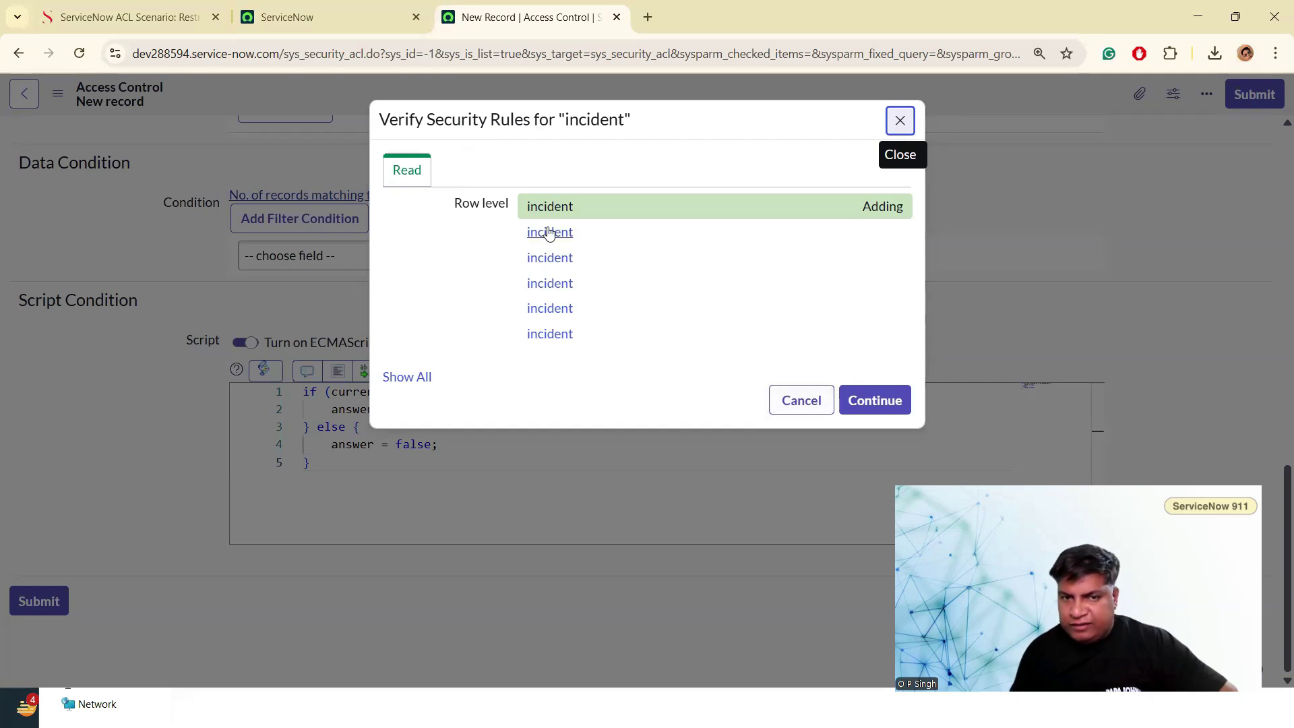
double_click(870, 204)
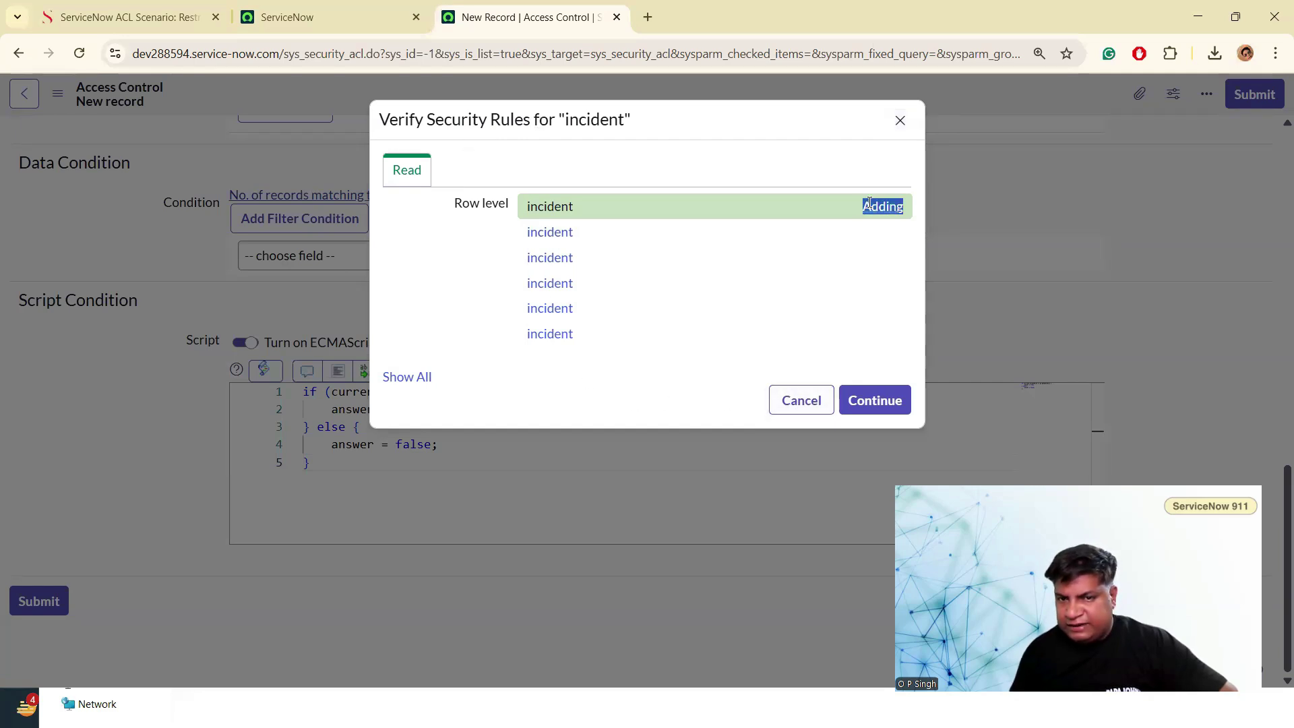
click(870, 203)
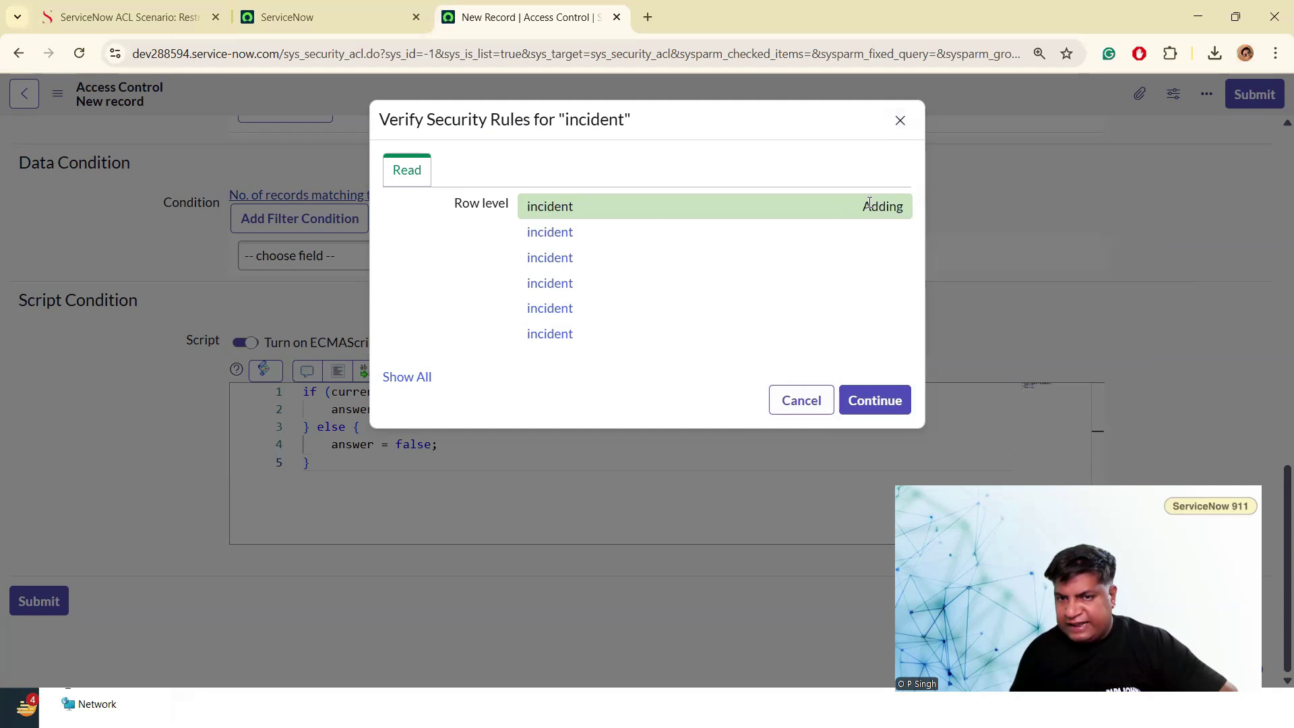
click(875, 405)
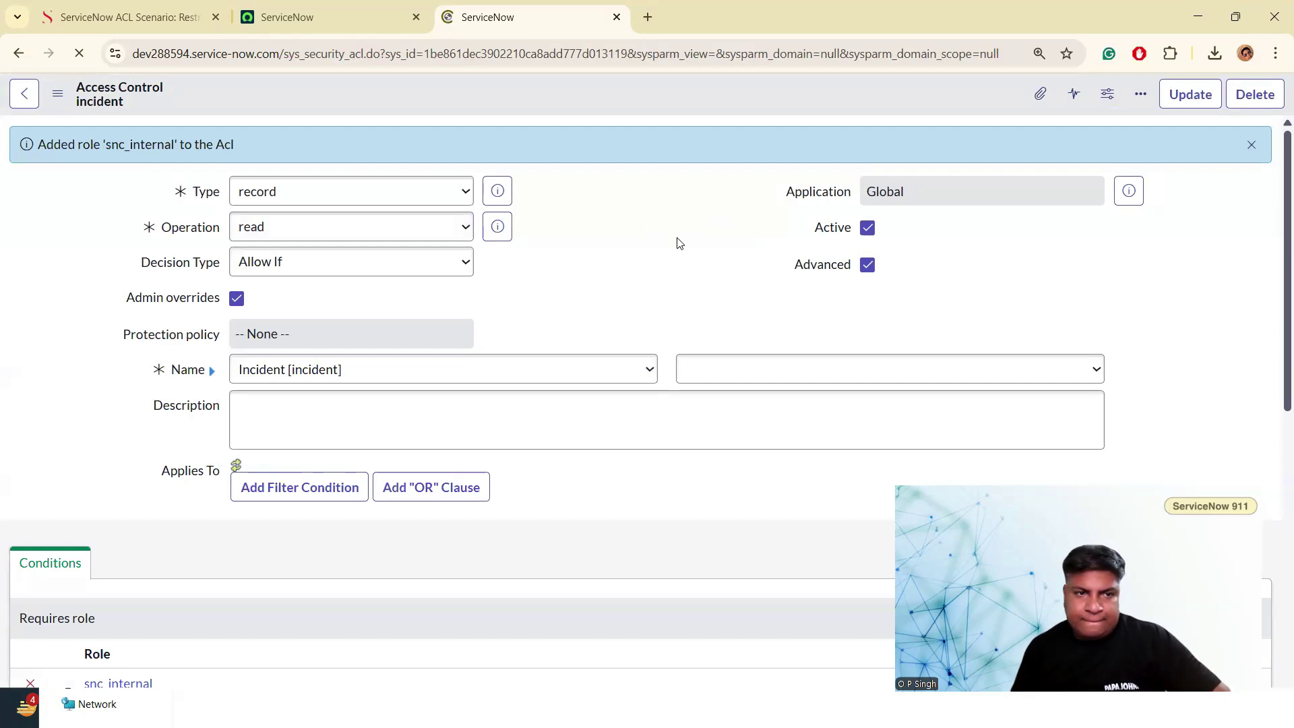
double_click(129, 147)
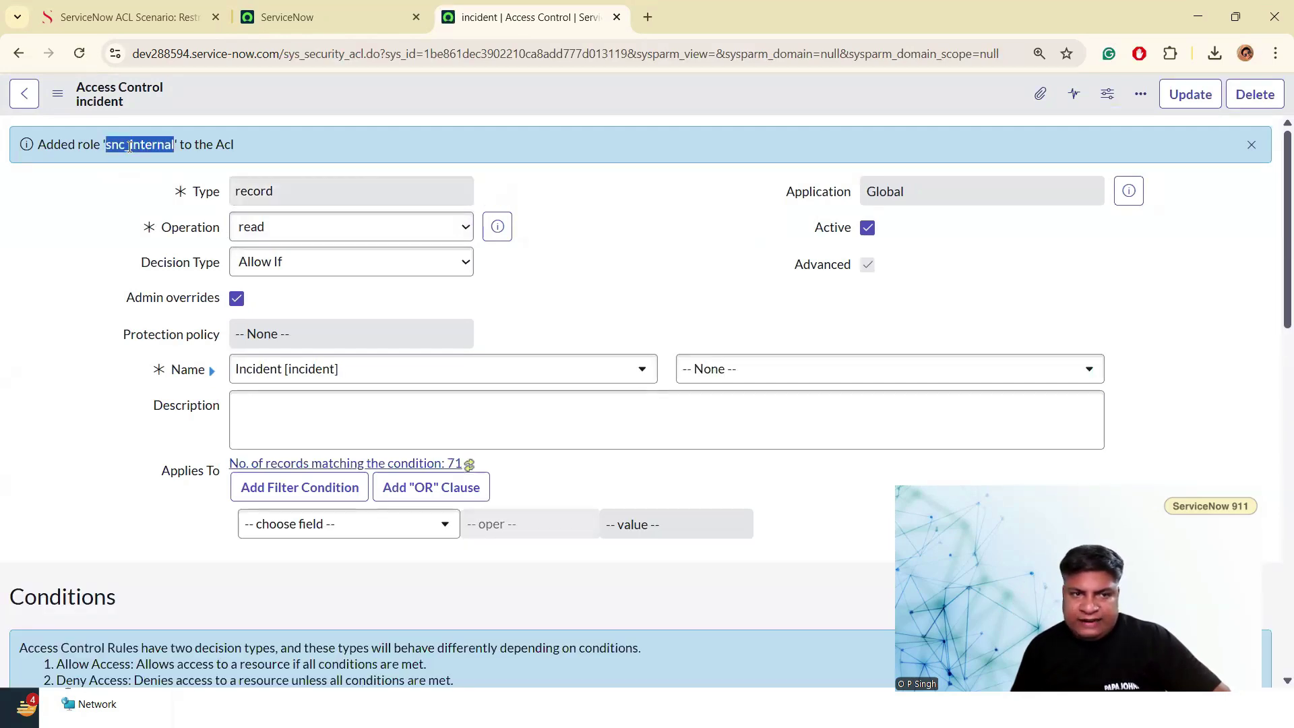
scroll(92, 370, down, 6)
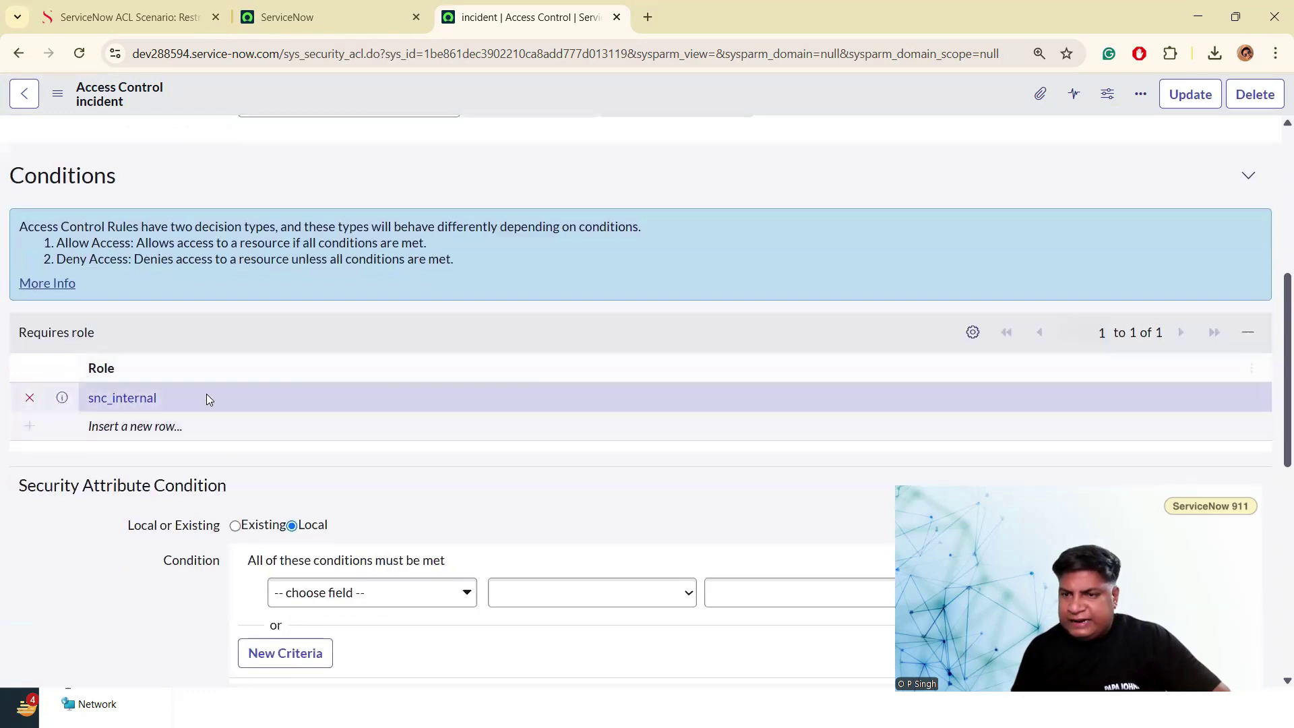
scroll(268, 387, up, 6)
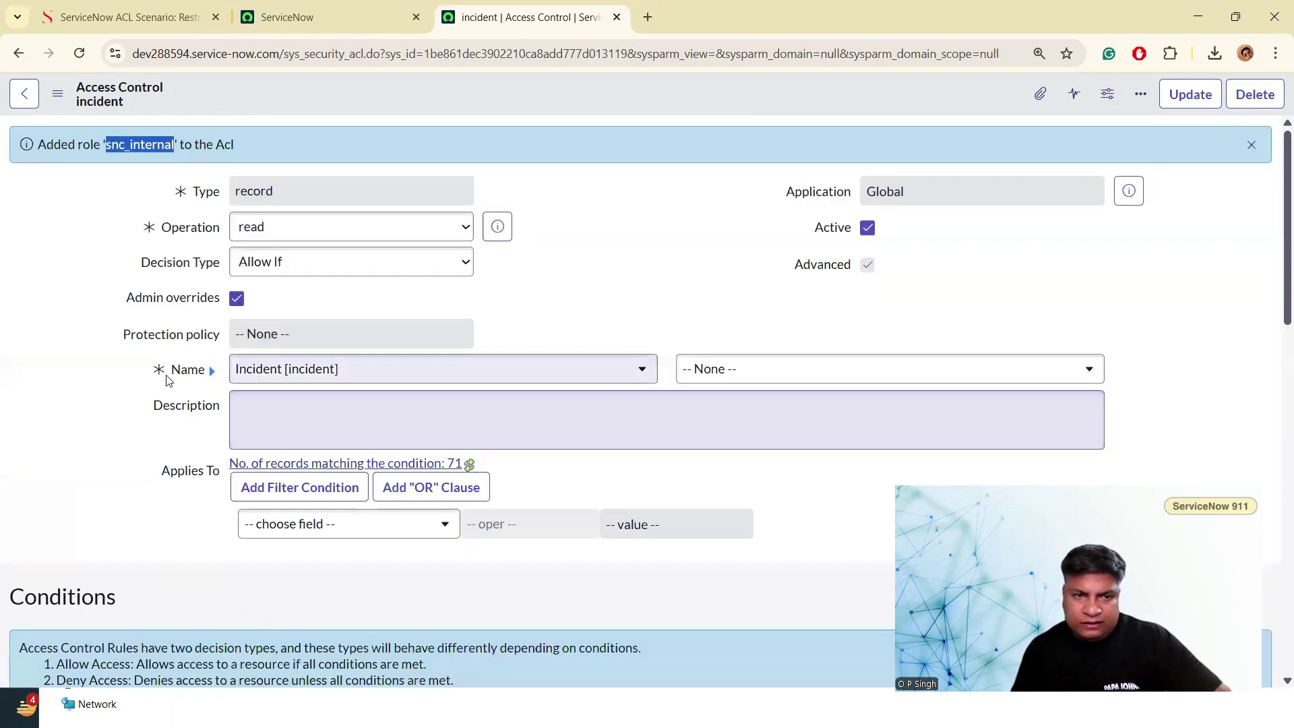
click(76, 345)
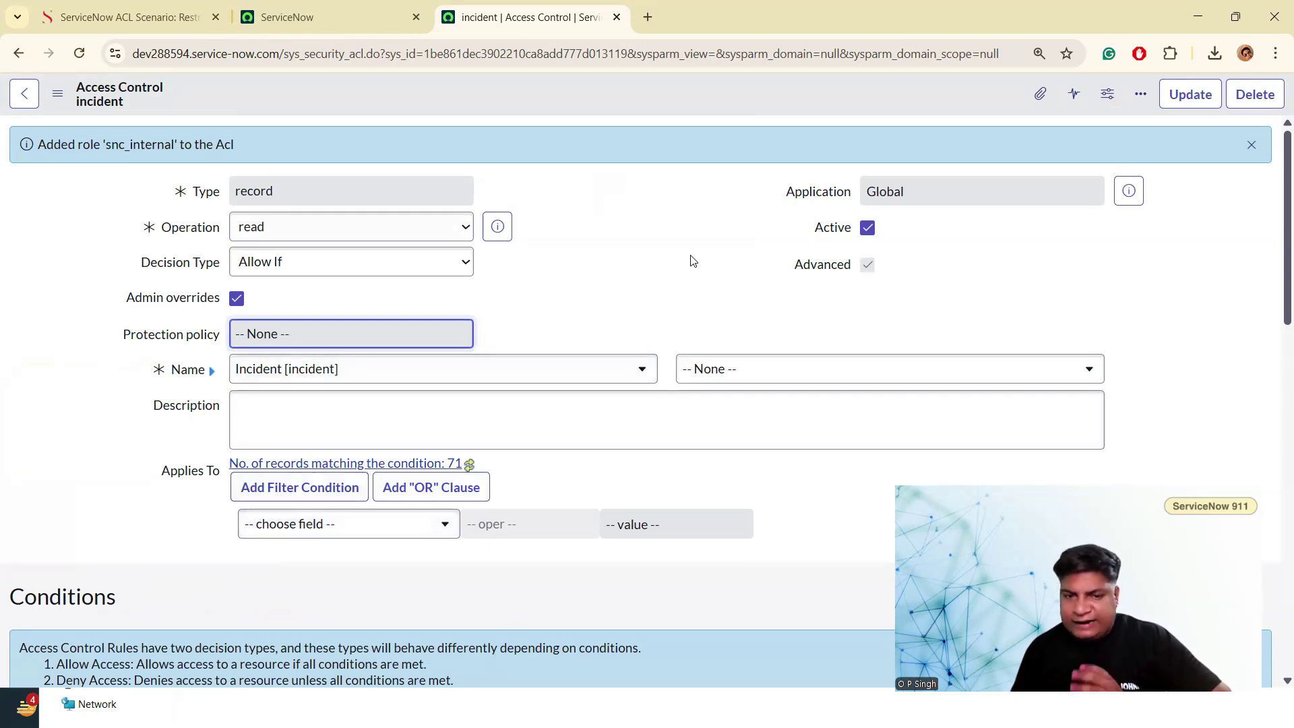
click(597, 272)
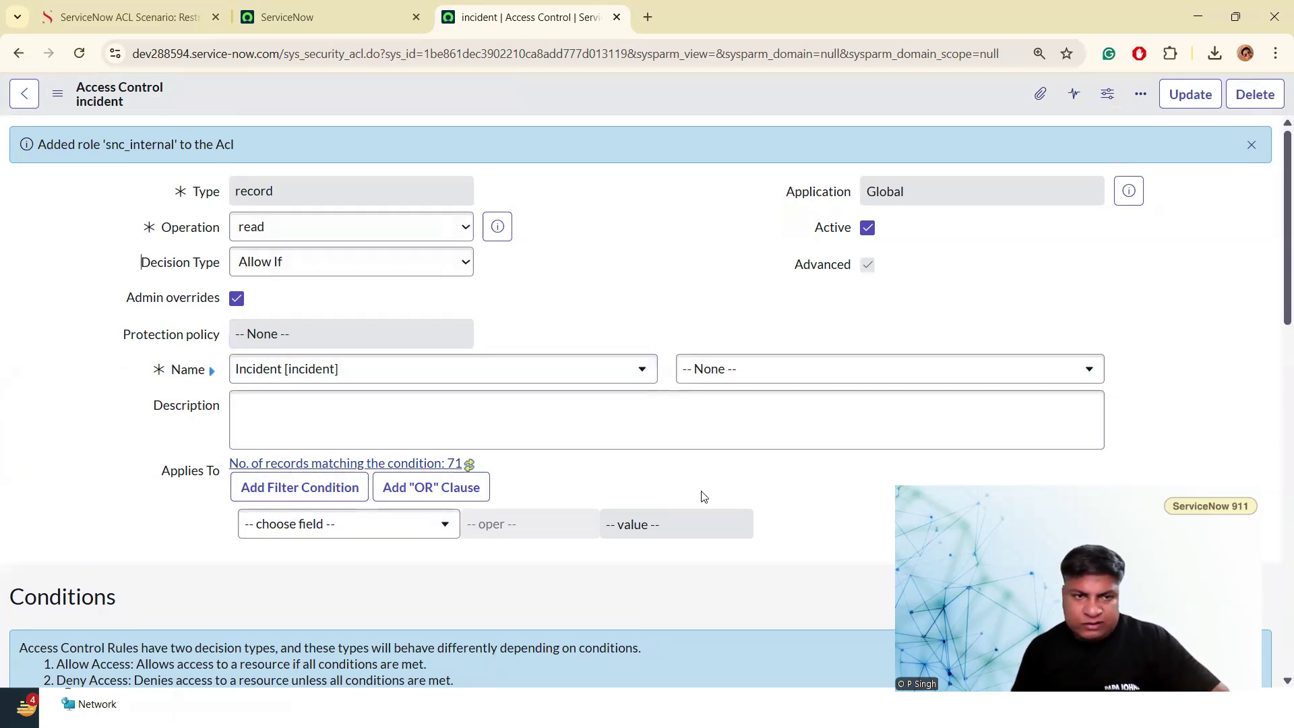
Open a new Chrome Incognito window for the instance login page
click(1273, 52)
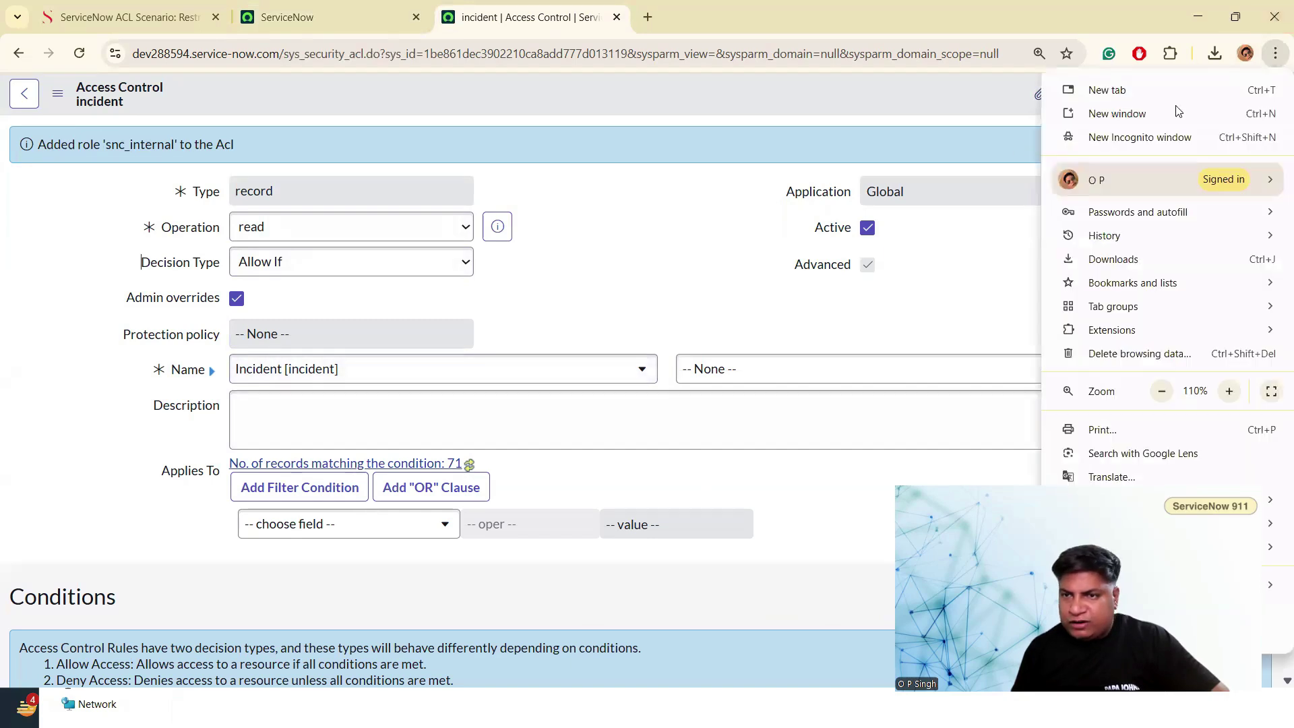
click(1155, 135)
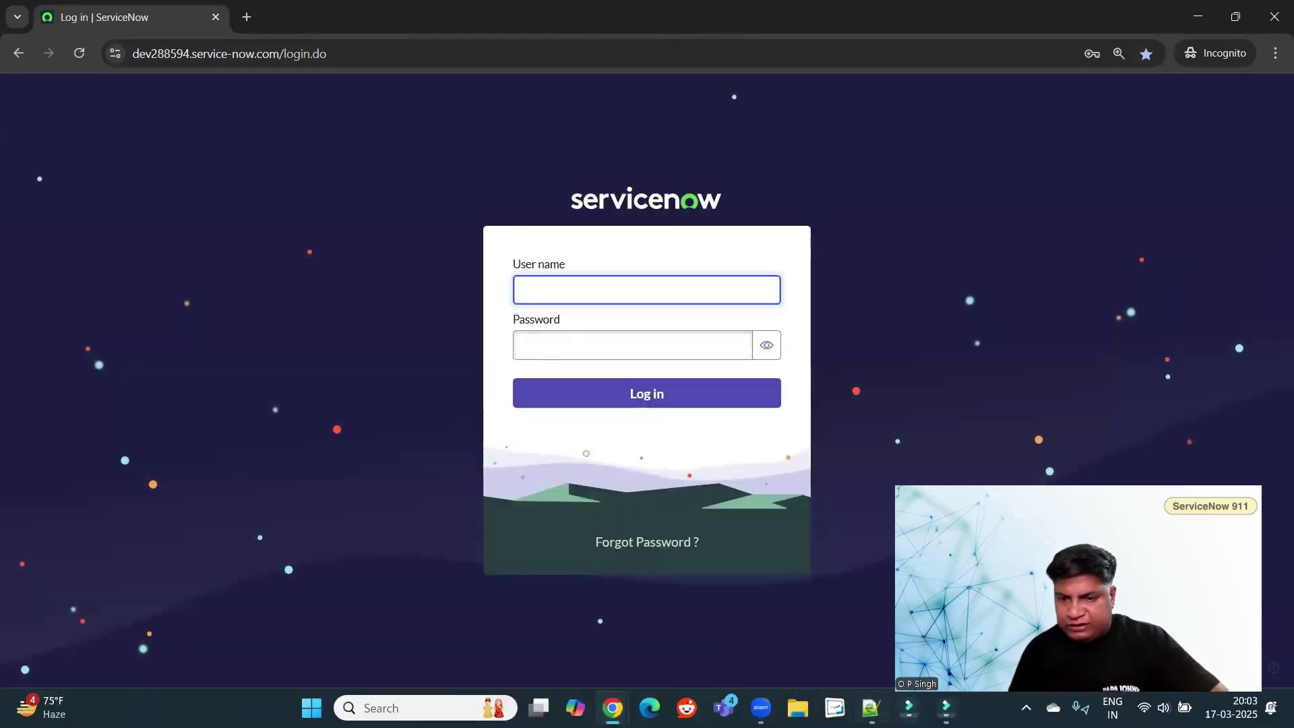
Copy the test user's login name from Notepad++ into the User name field
key(alt+Tab)
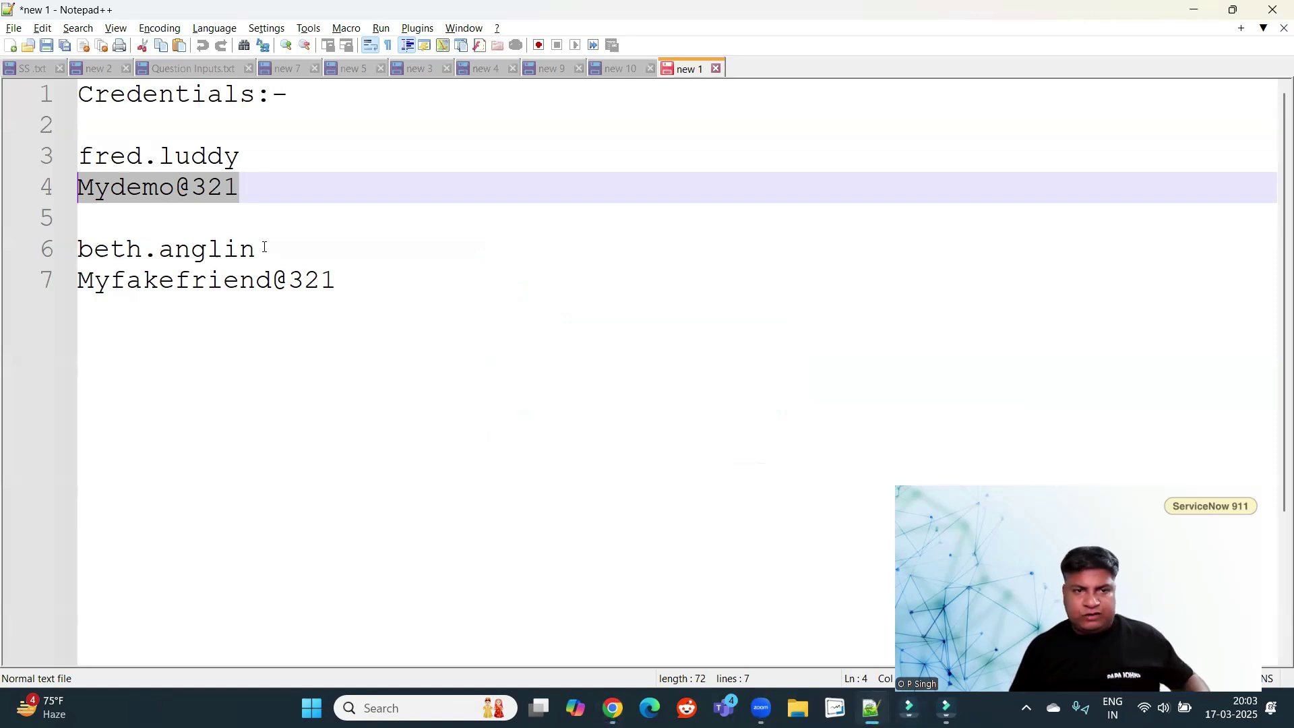
drag(264, 247, 80, 249)
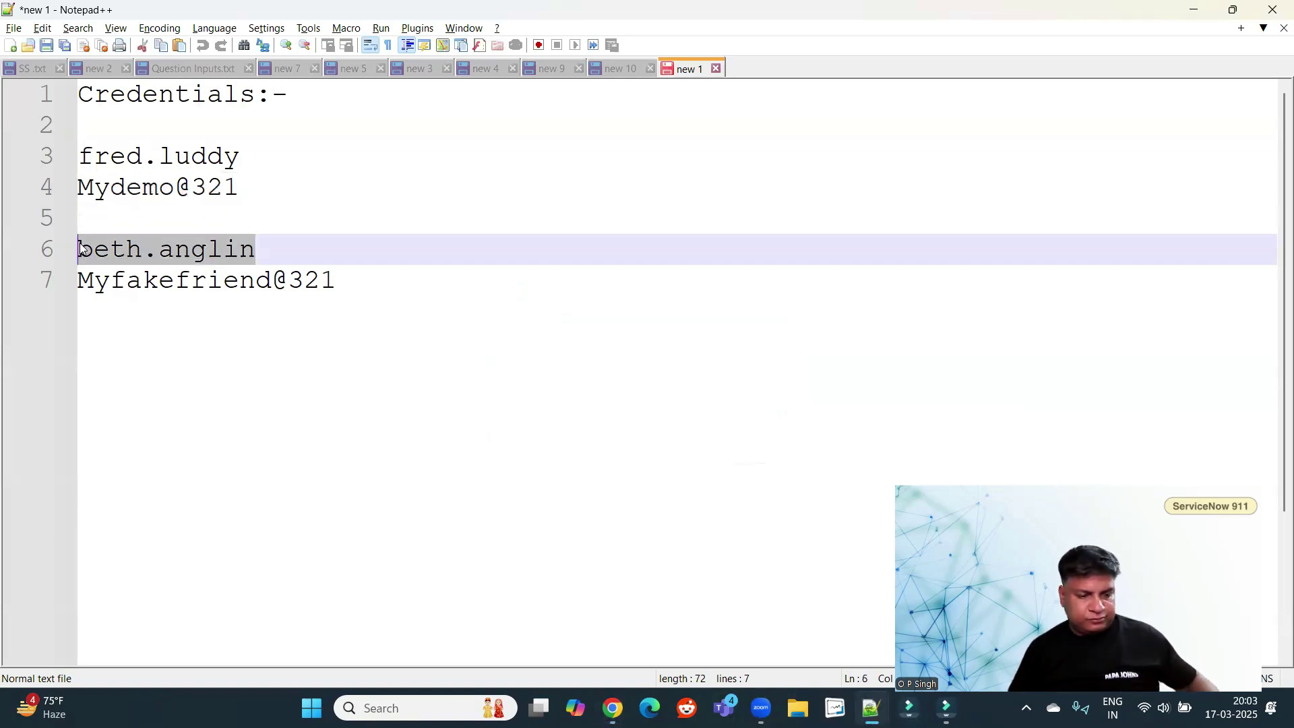
key(ctrl+c)
key(alt+Tab)
key(ctrl+v)
Copy the test user's password from the note into the Password field and log in
key(alt+Tab)
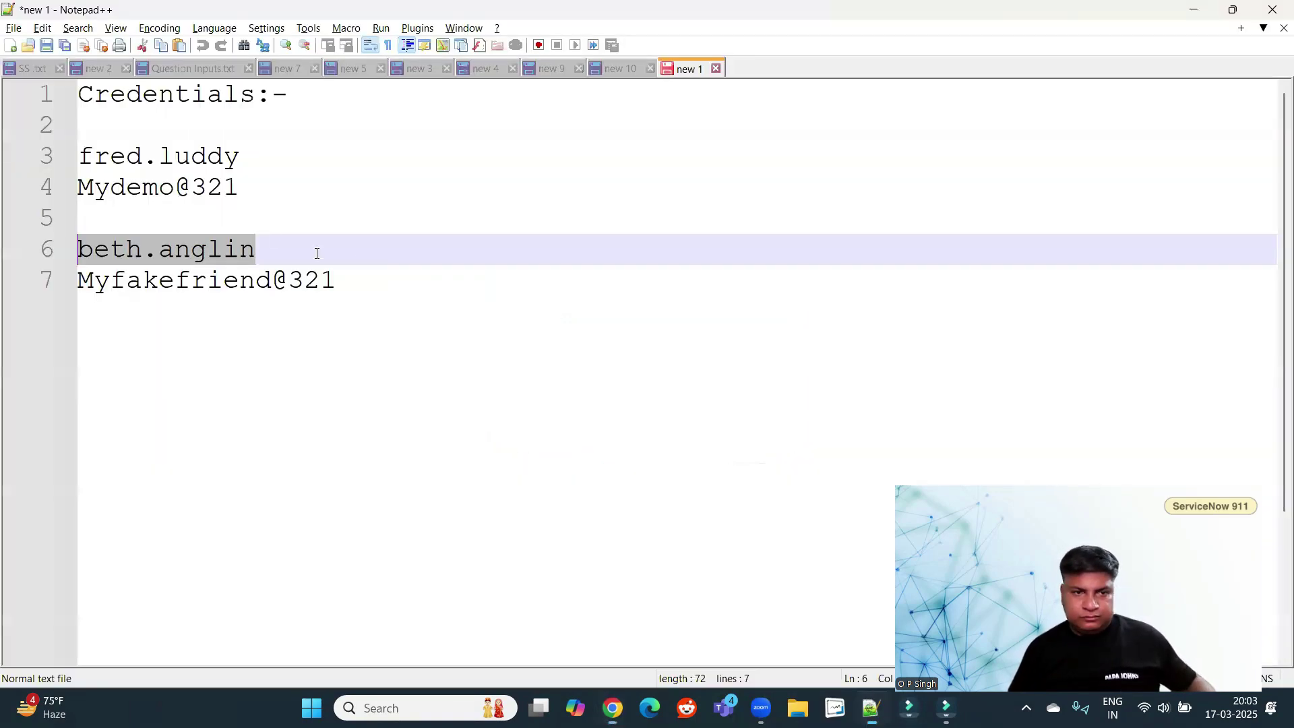
drag(239, 187, 28, 194)
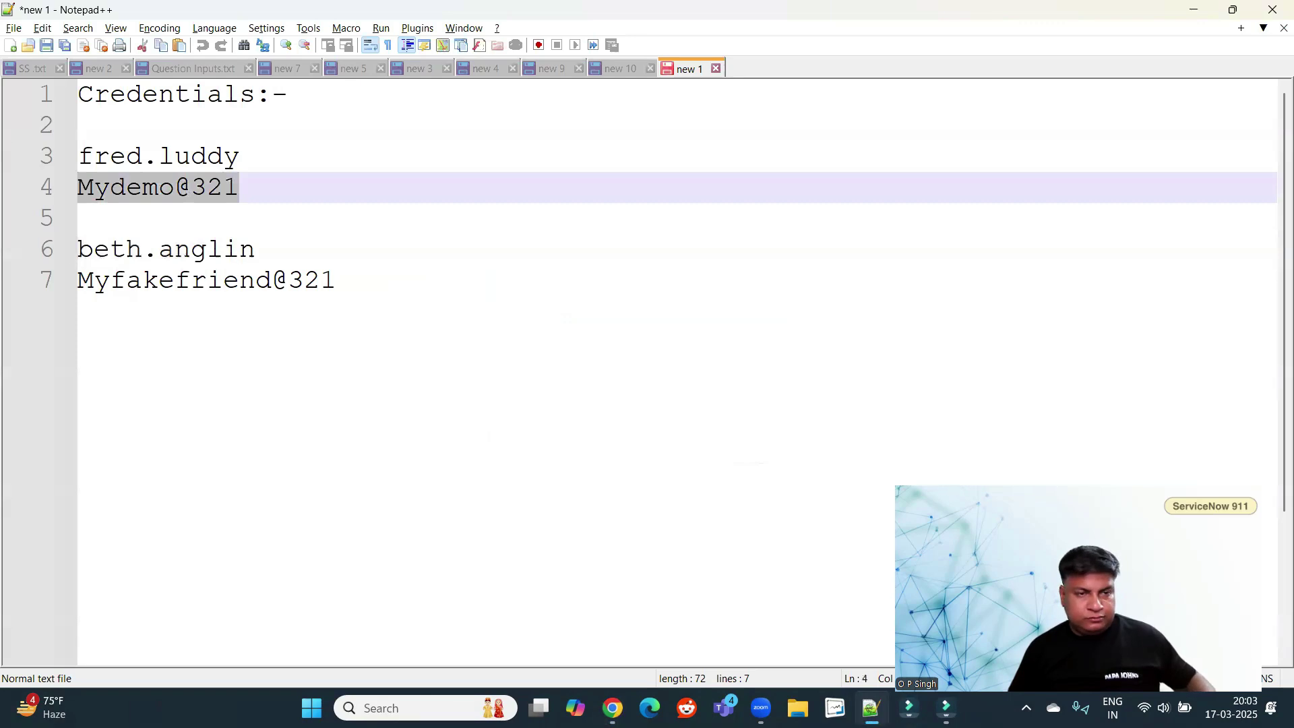
key(ctrl+c)
key(alt+Tab)
click(563, 344)
key(ctrl+v)
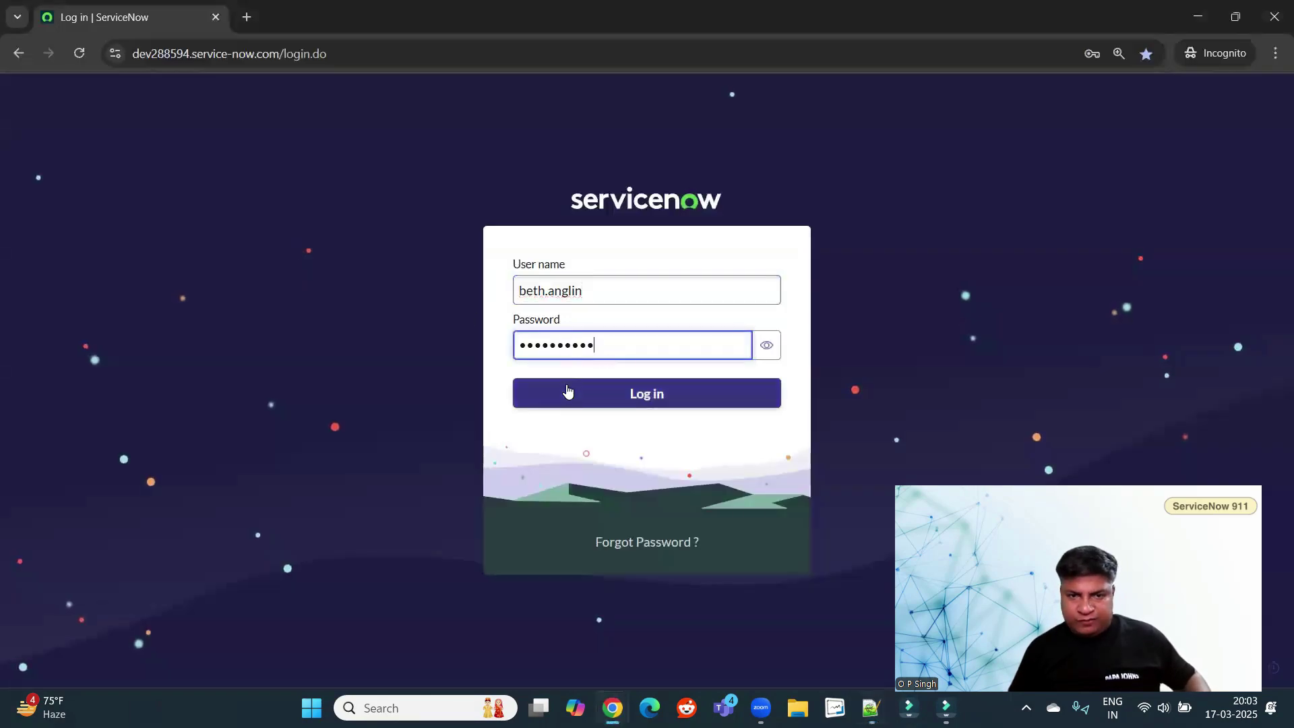
click(567, 393)
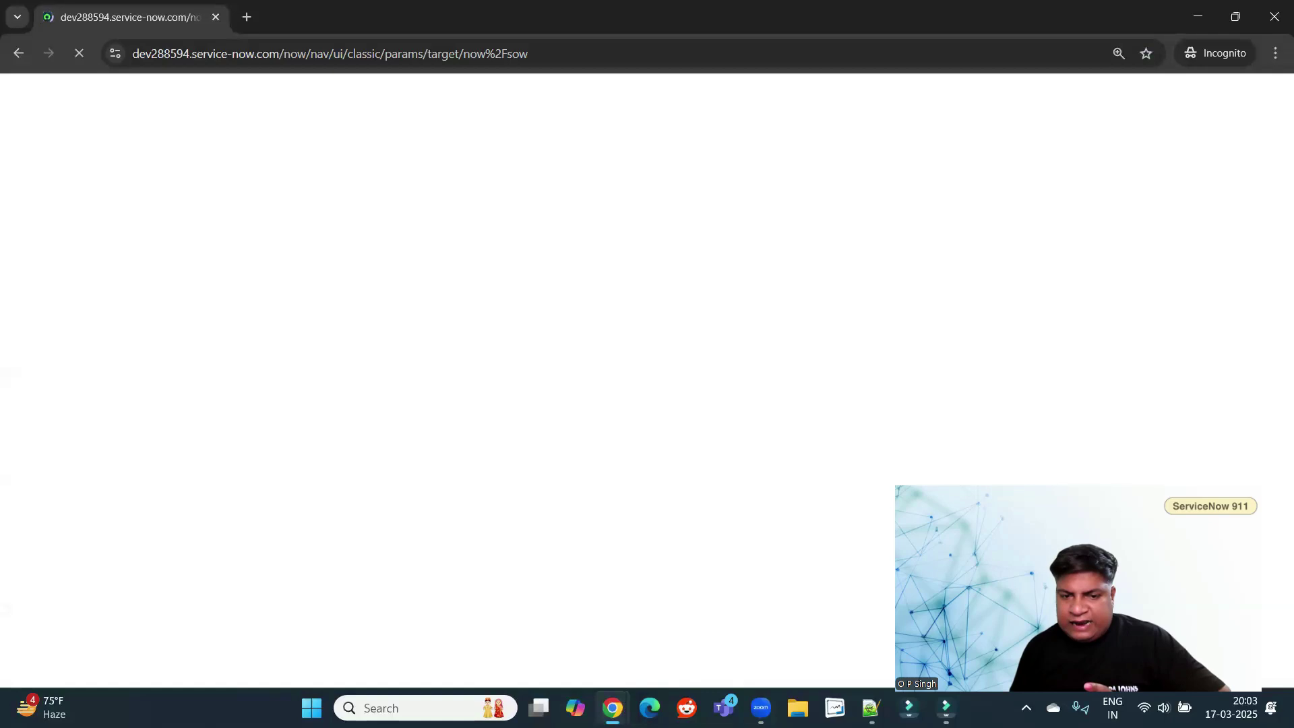
Check the admin's ACL form and home tabs, then switch to the test user's Incognito workspace
mouse_move(612, 708)
click(505, 617)
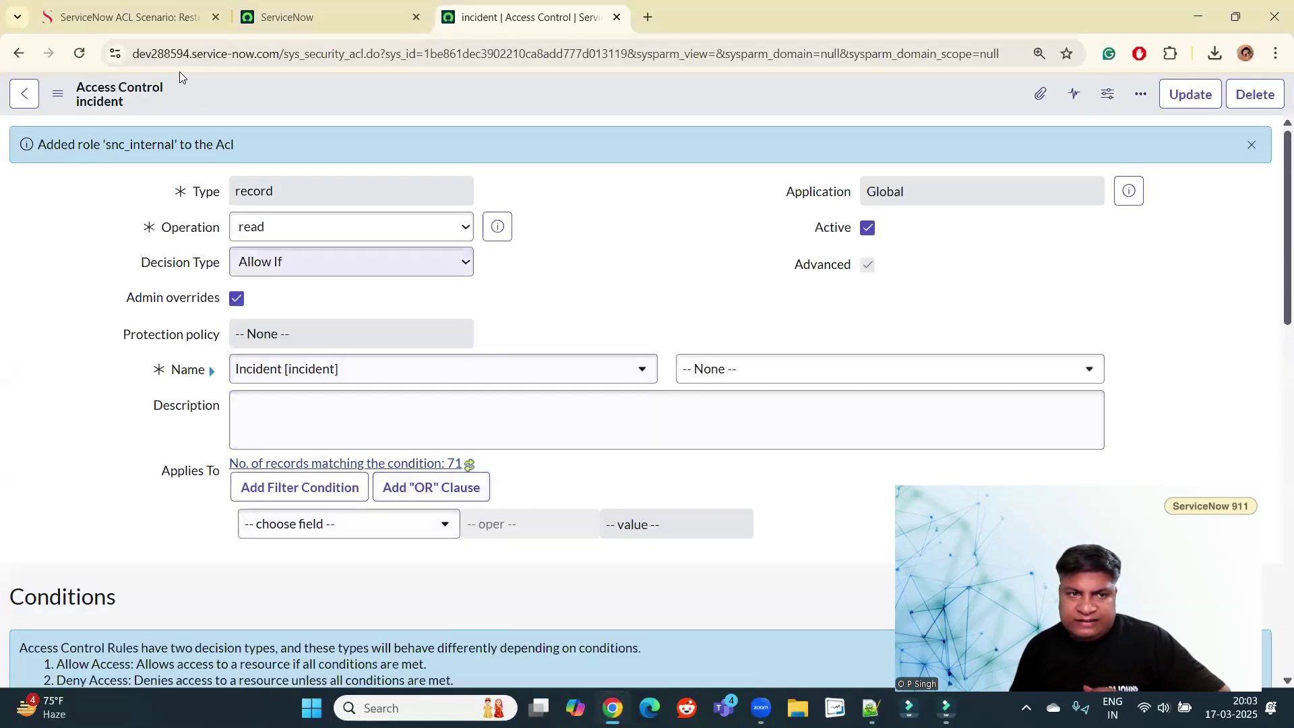
click(270, 15)
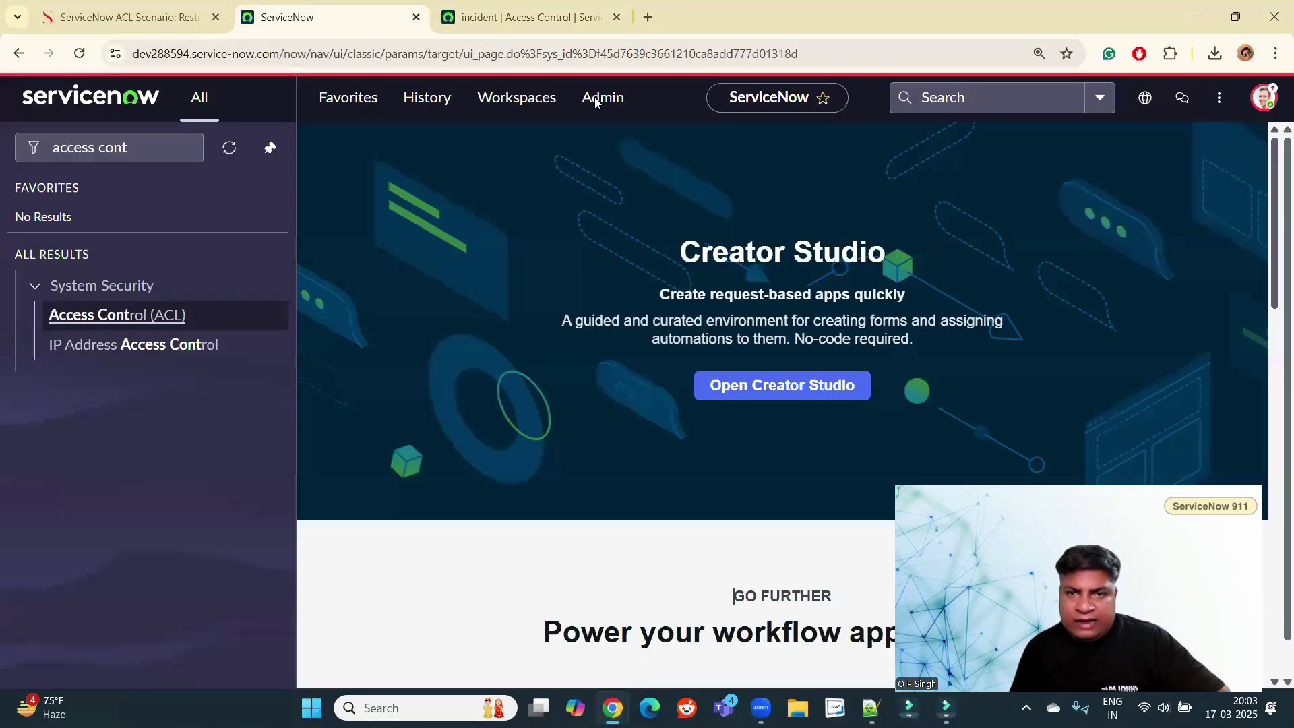
click(1260, 99)
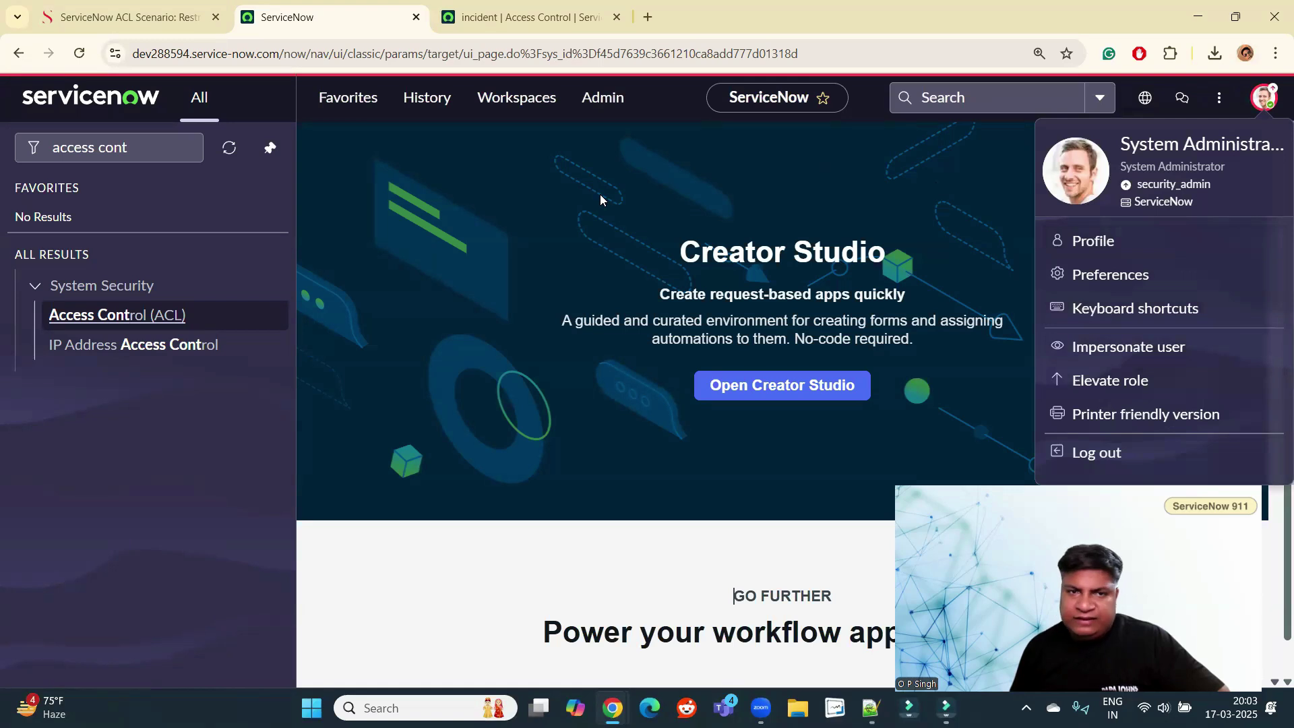
click(436, 196)
click(519, 16)
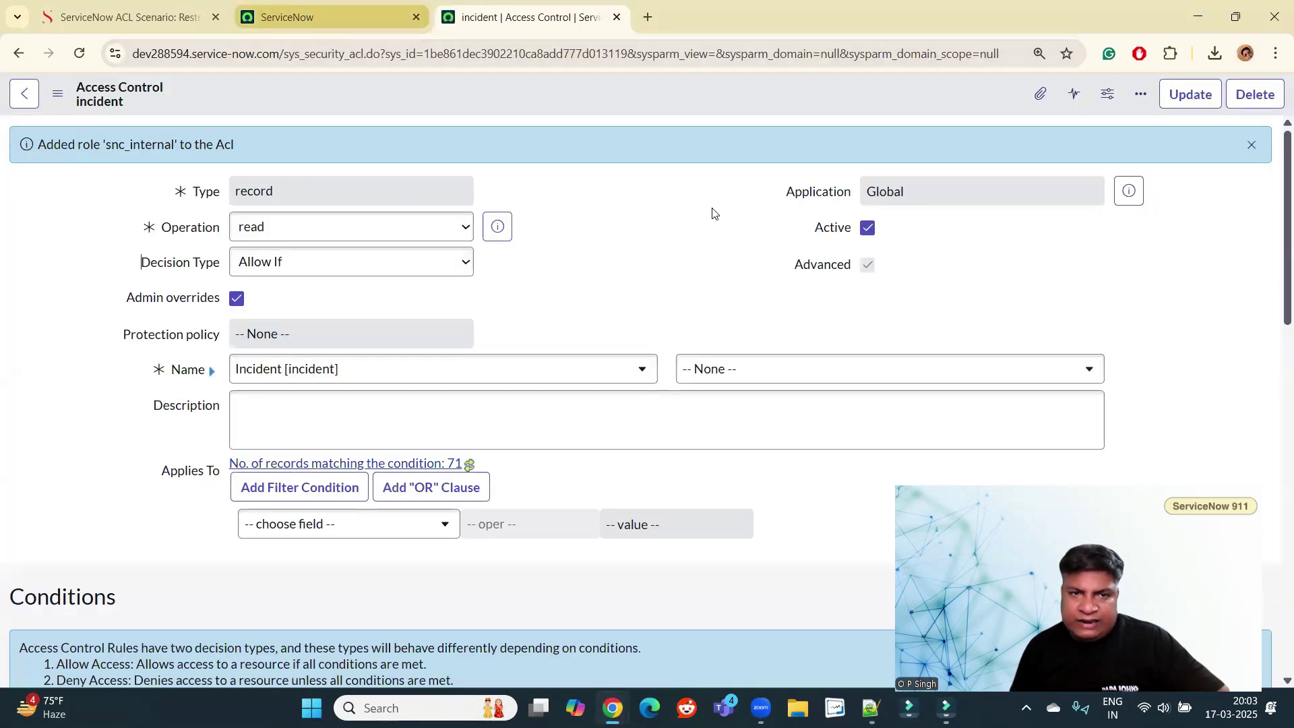
click(540, 430)
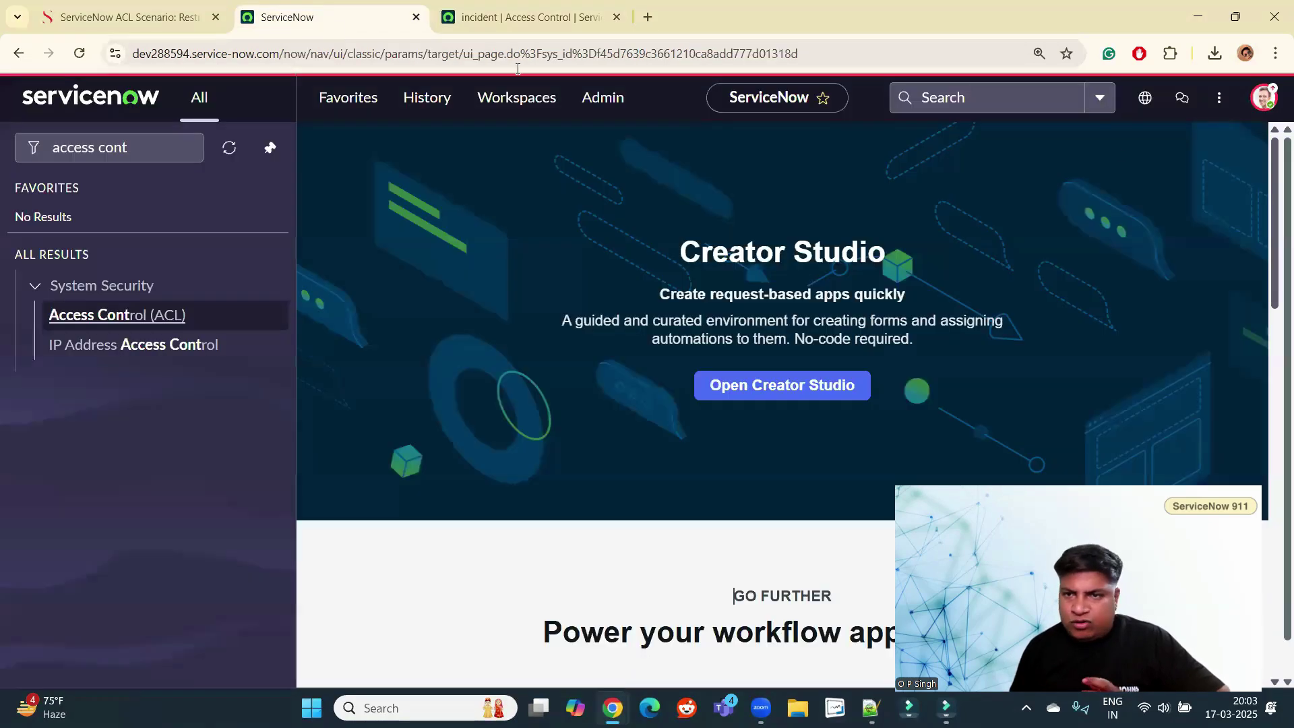
click(335, 20)
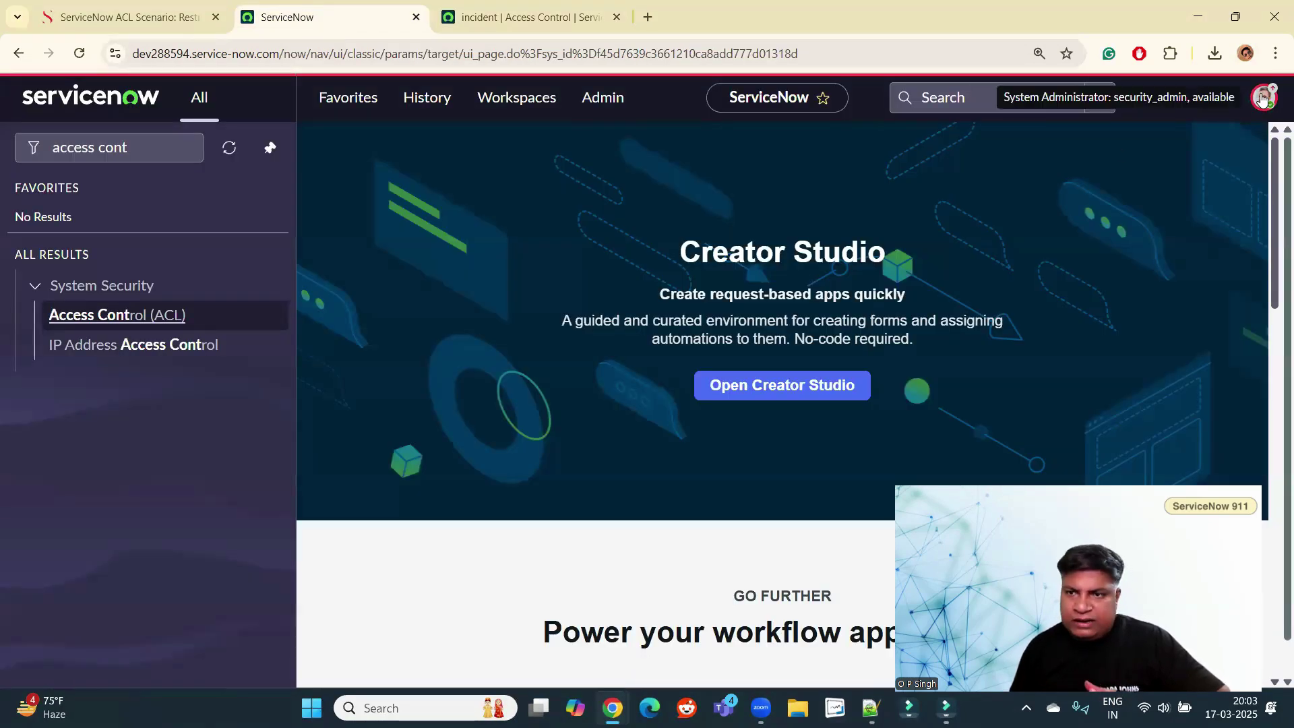
click(523, 25)
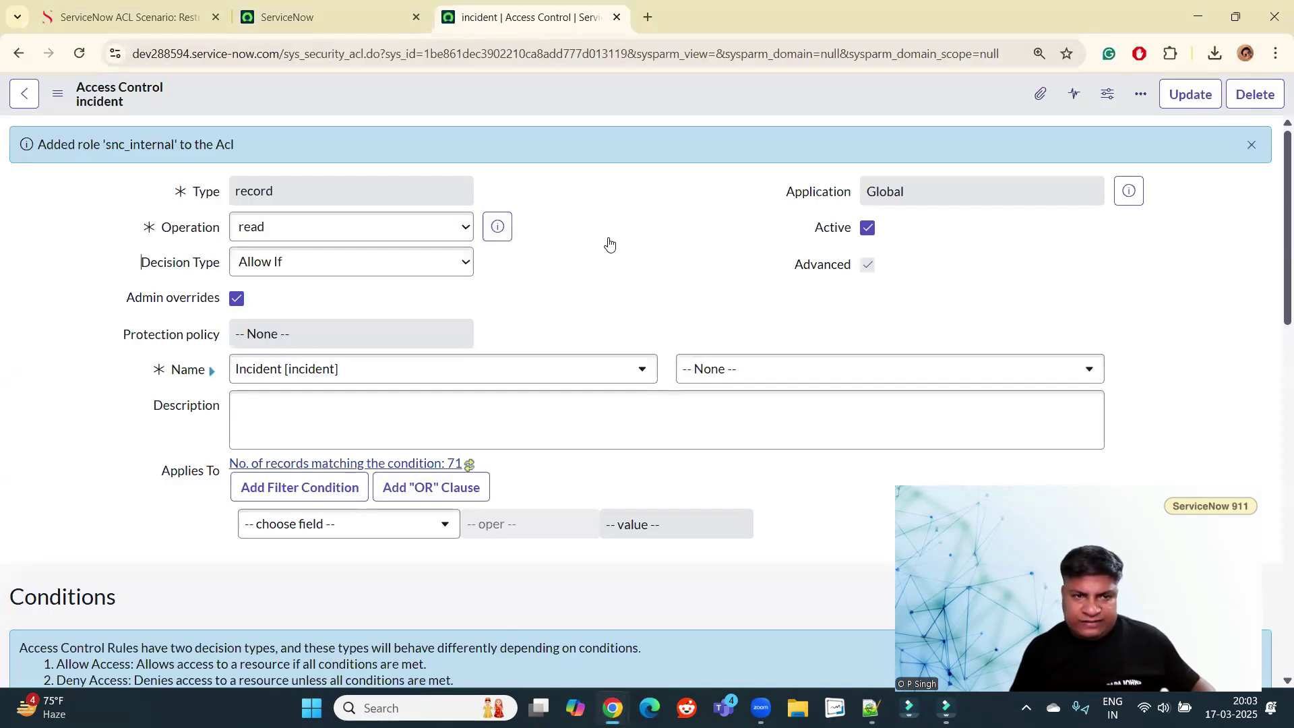
key(alt+Tab)
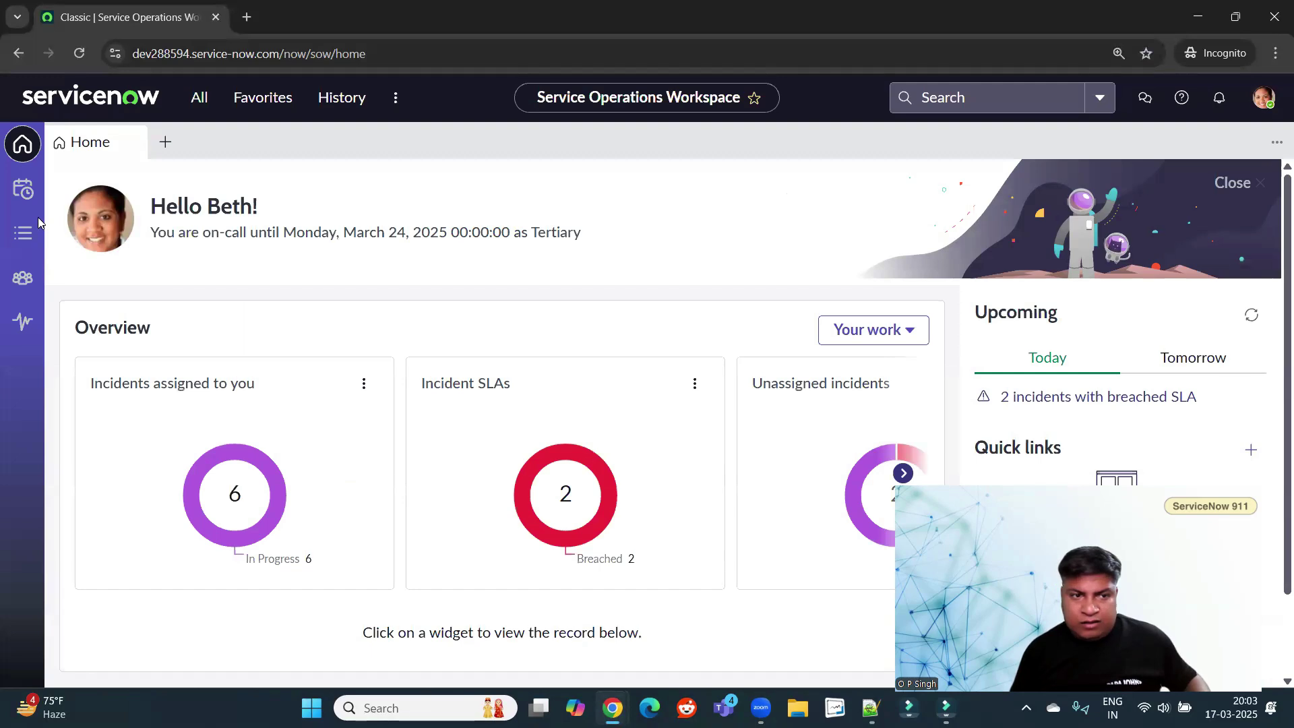
Open the test user's Incidents list and remove the caller, Active = true and Universal Request conditions
click(199, 97)
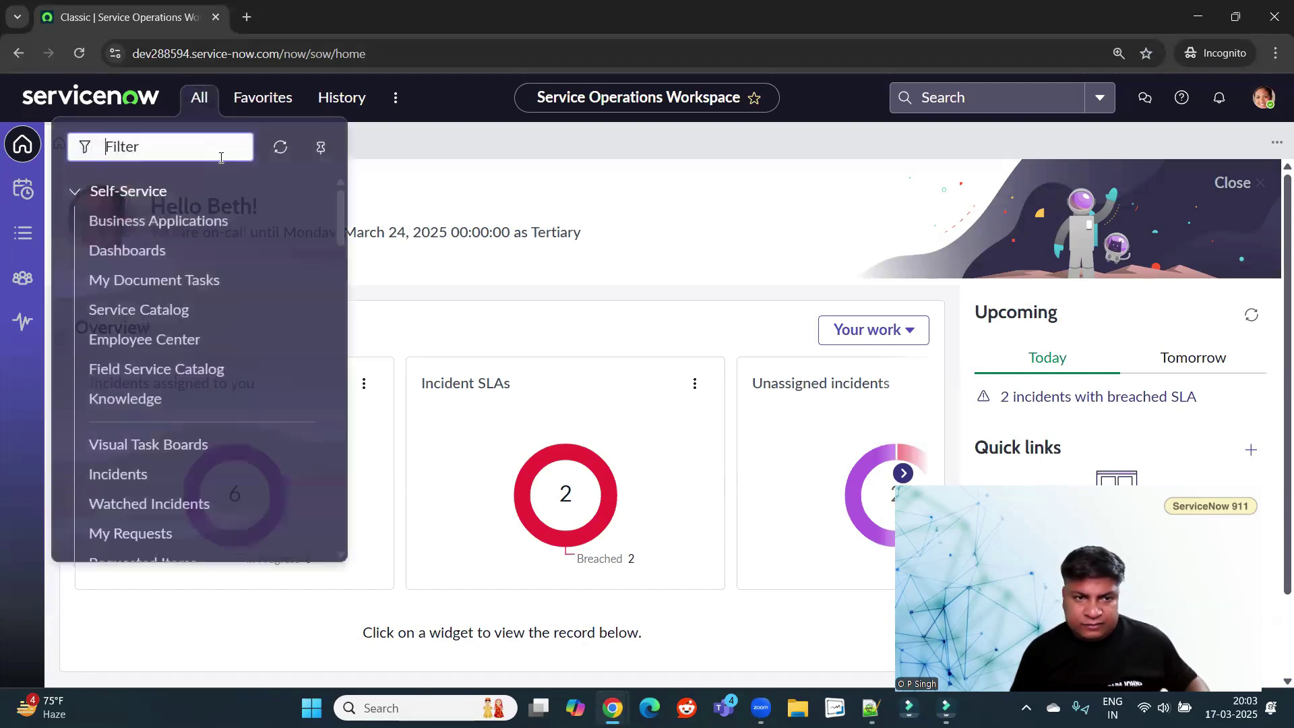
ctrl+click(130, 476)
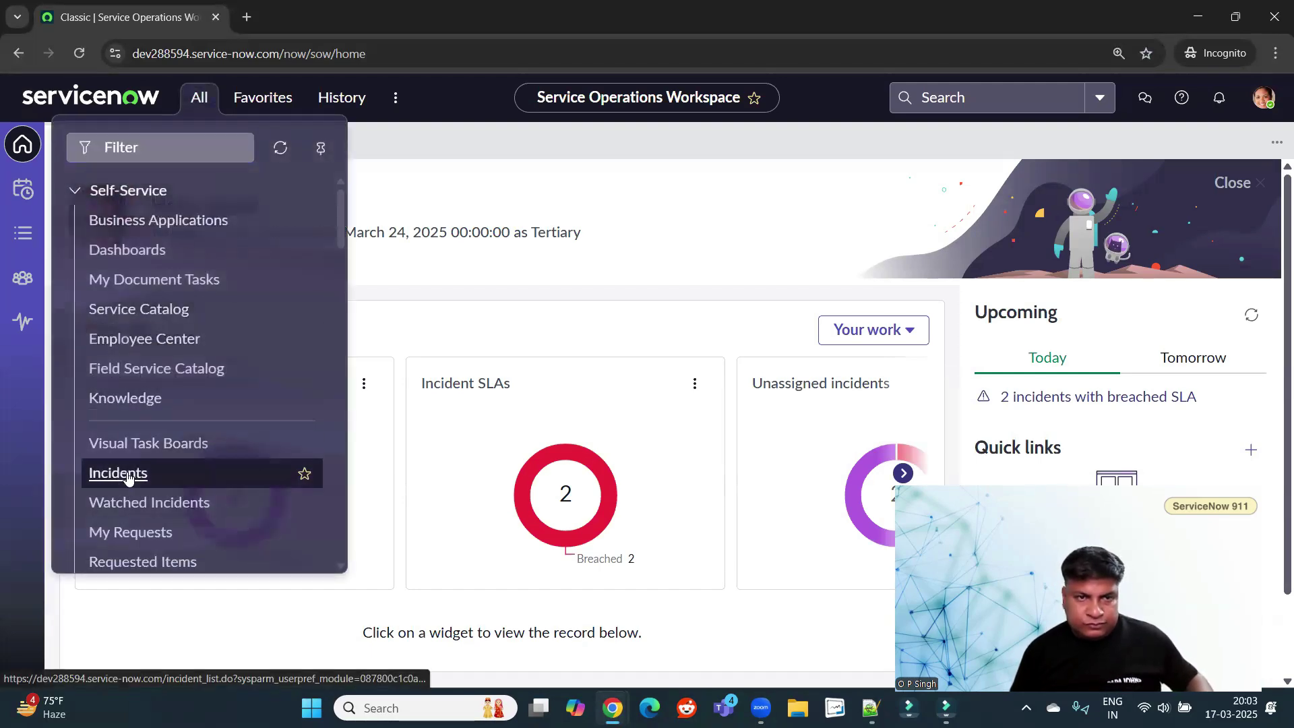
click(293, 24)
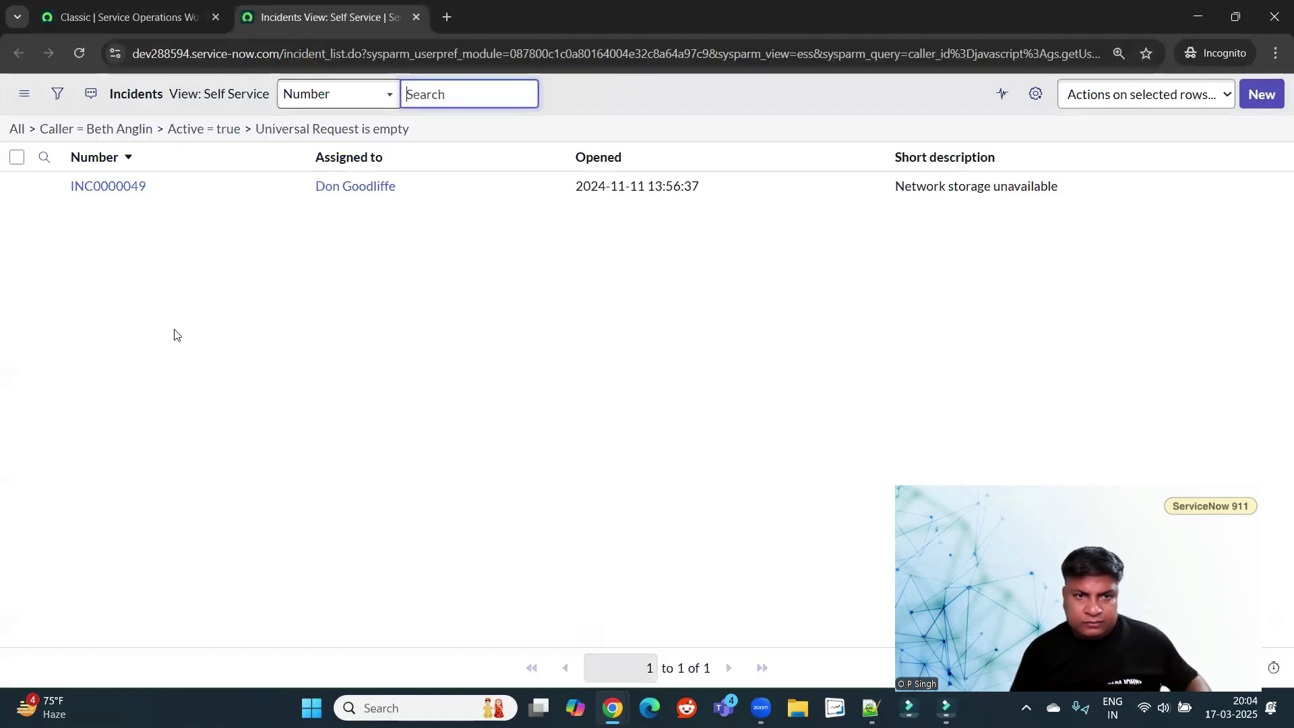
click(31, 130)
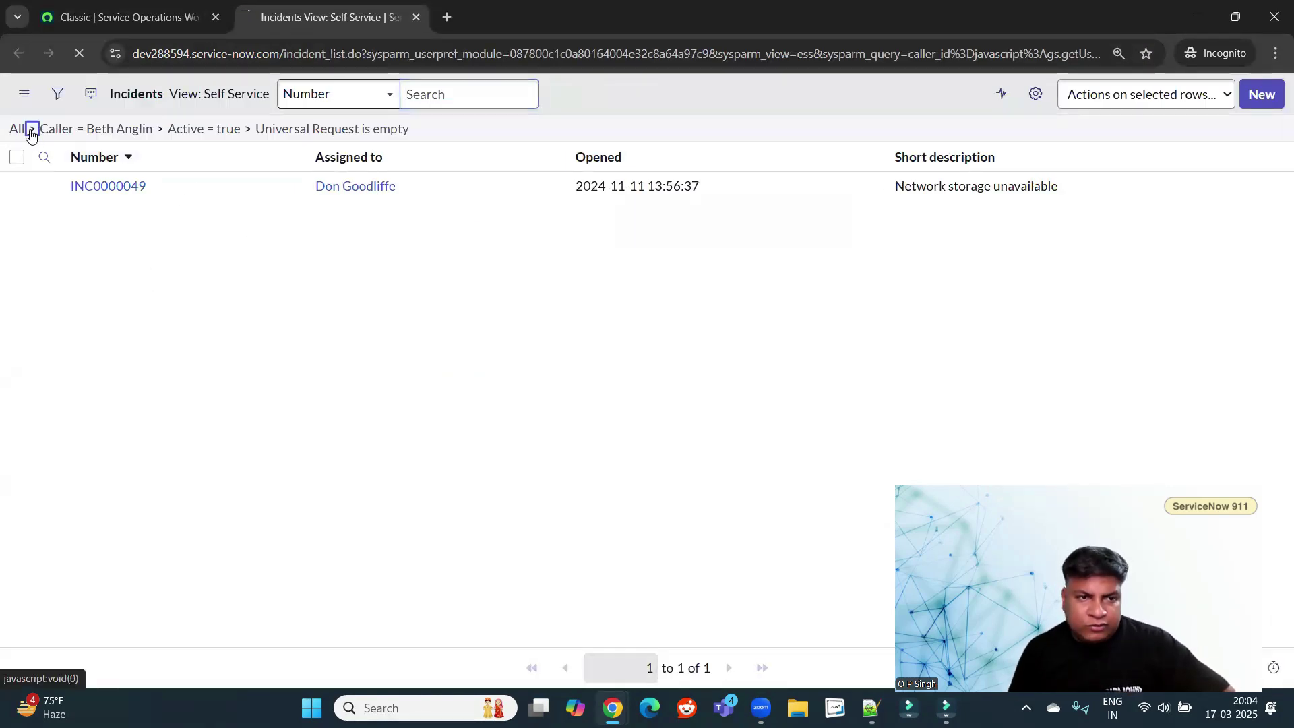
click(31, 130)
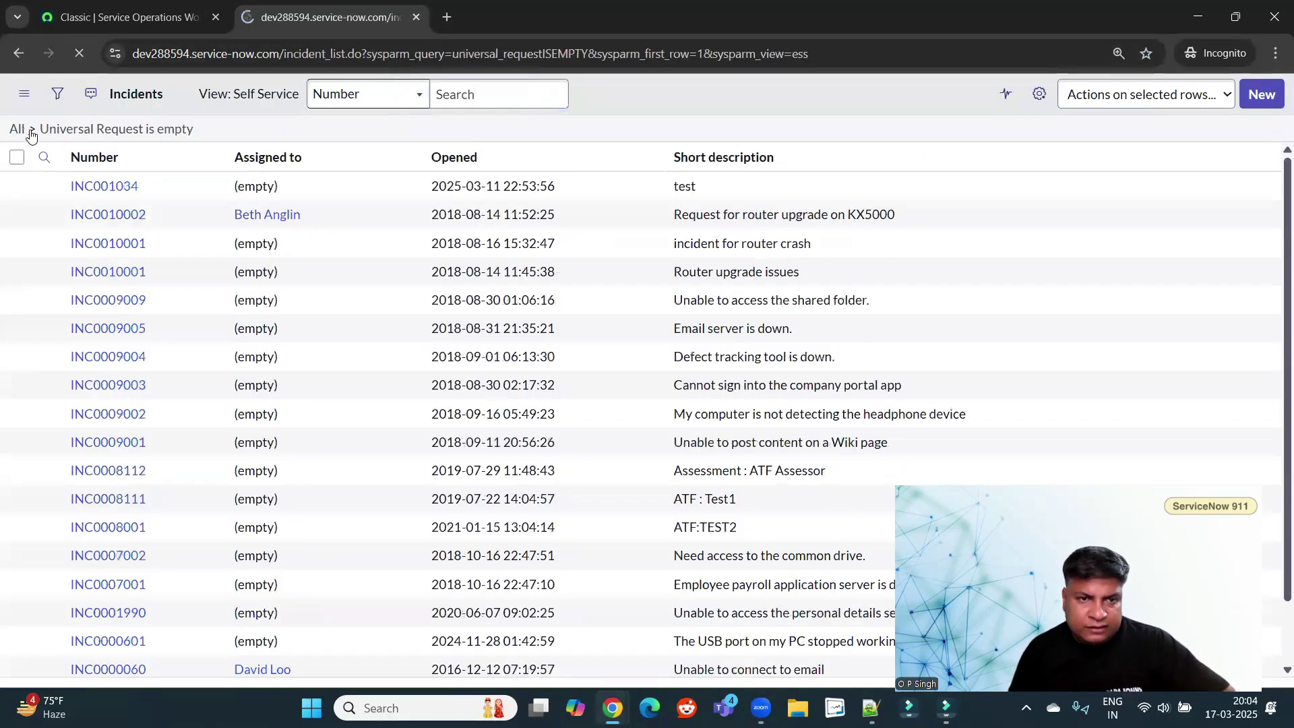
click(31, 130)
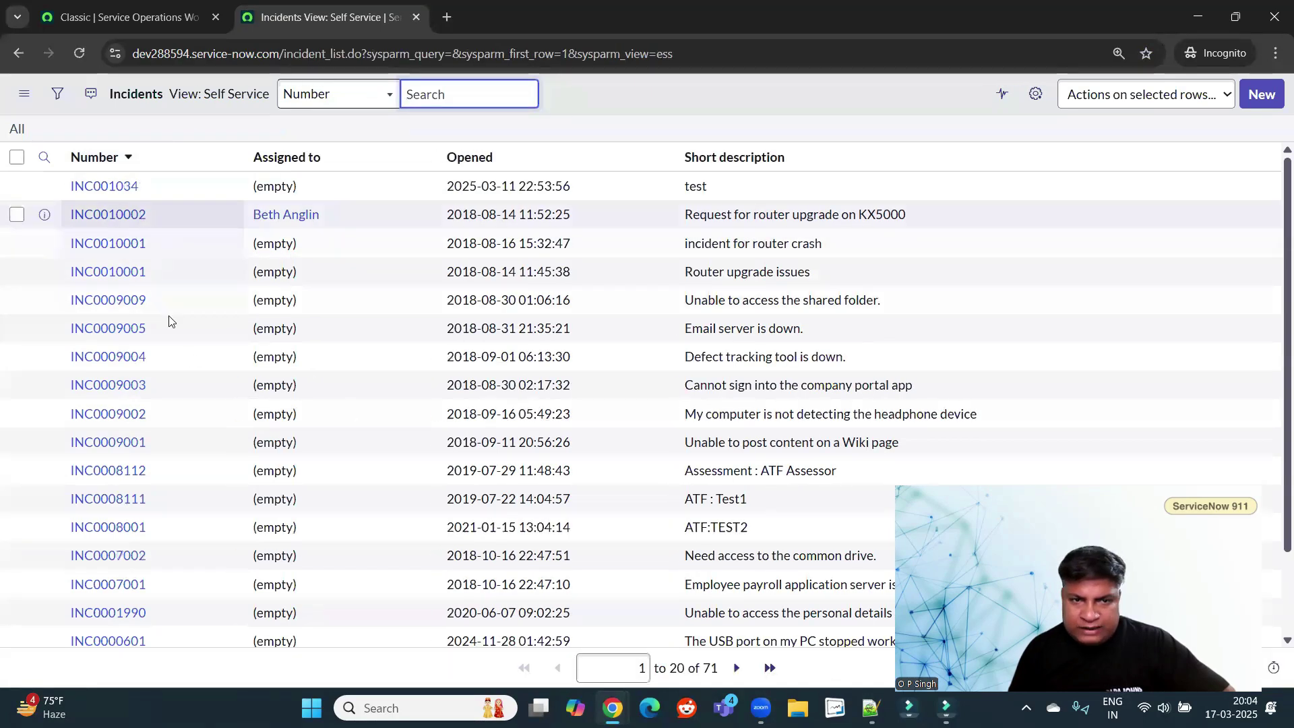
Show only unassigned incidents, then filter unassigned ones out, and return to the ACL form
scroll(335, 382, down, 1)
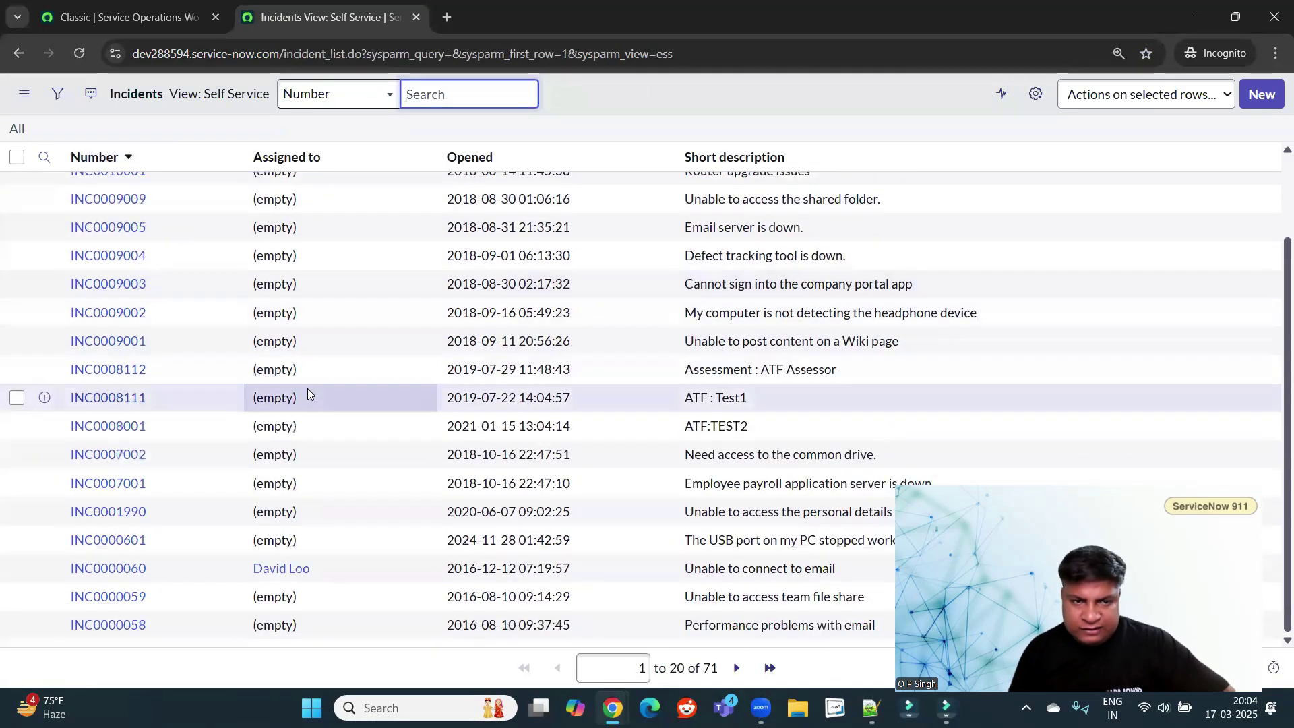
scroll(308, 379, up, 2)
right_click(307, 328)
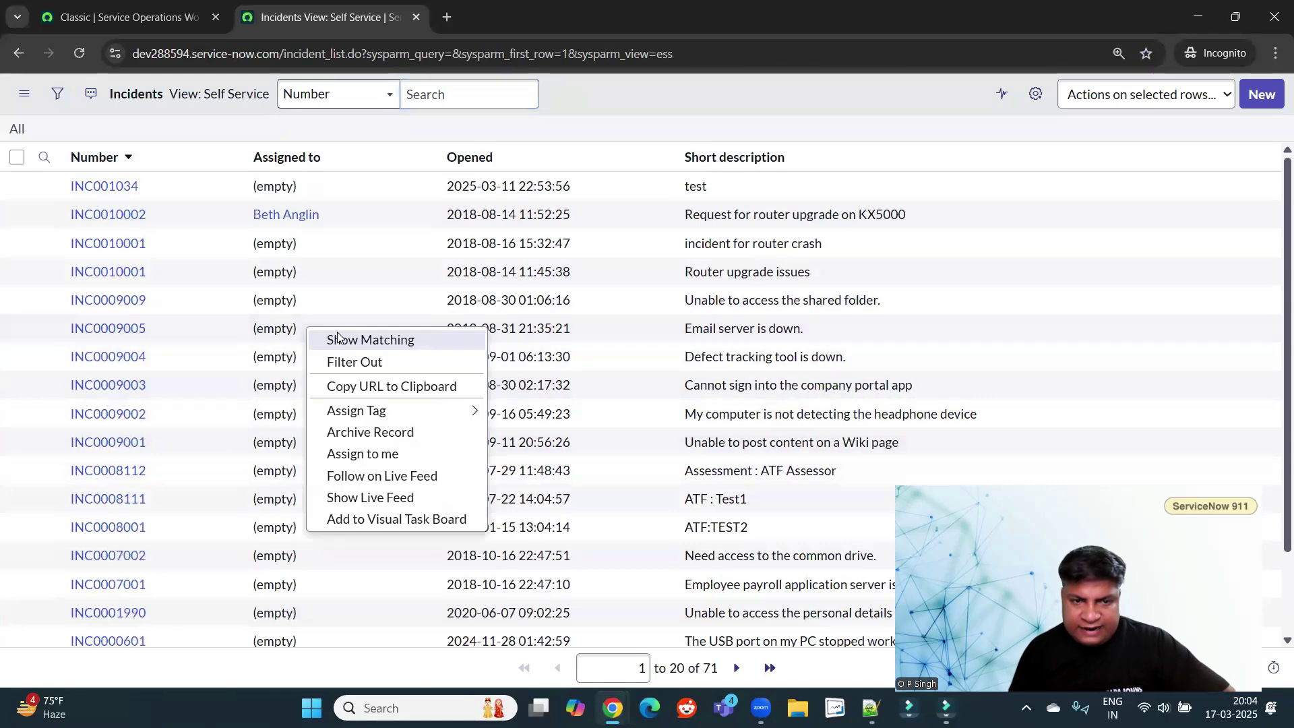
click(348, 341)
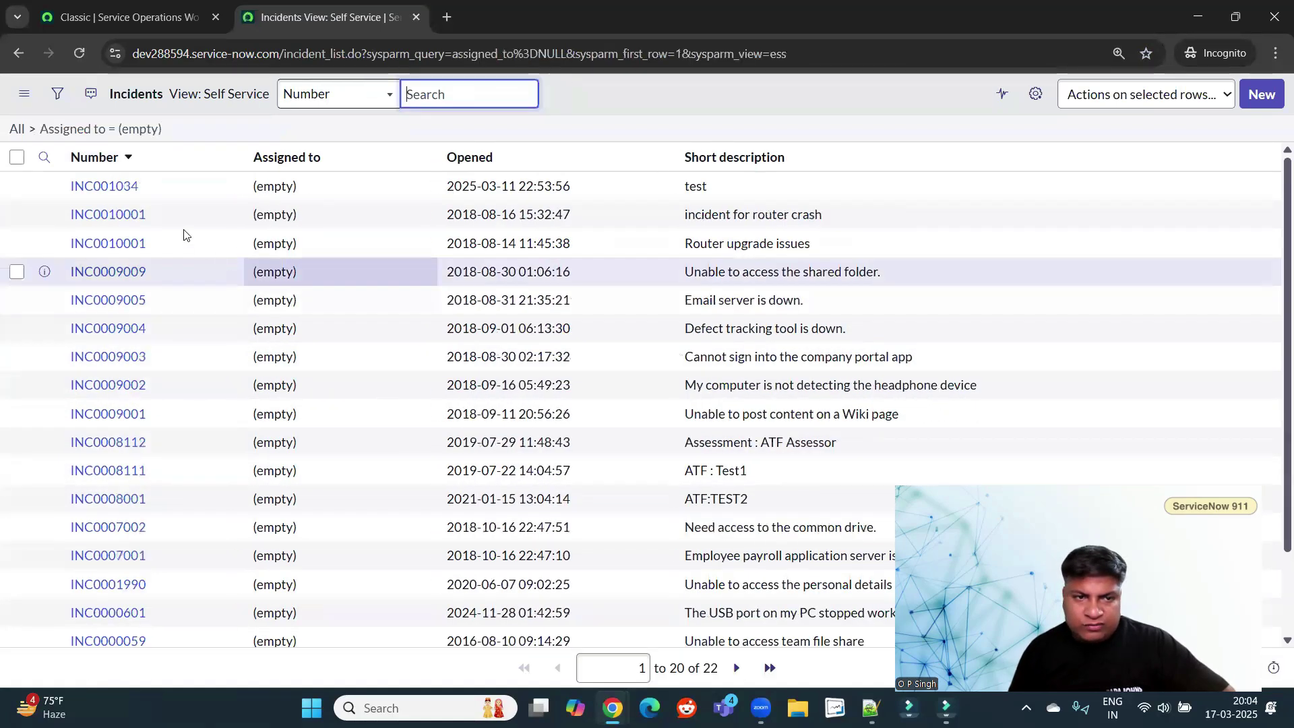
click(32, 128)
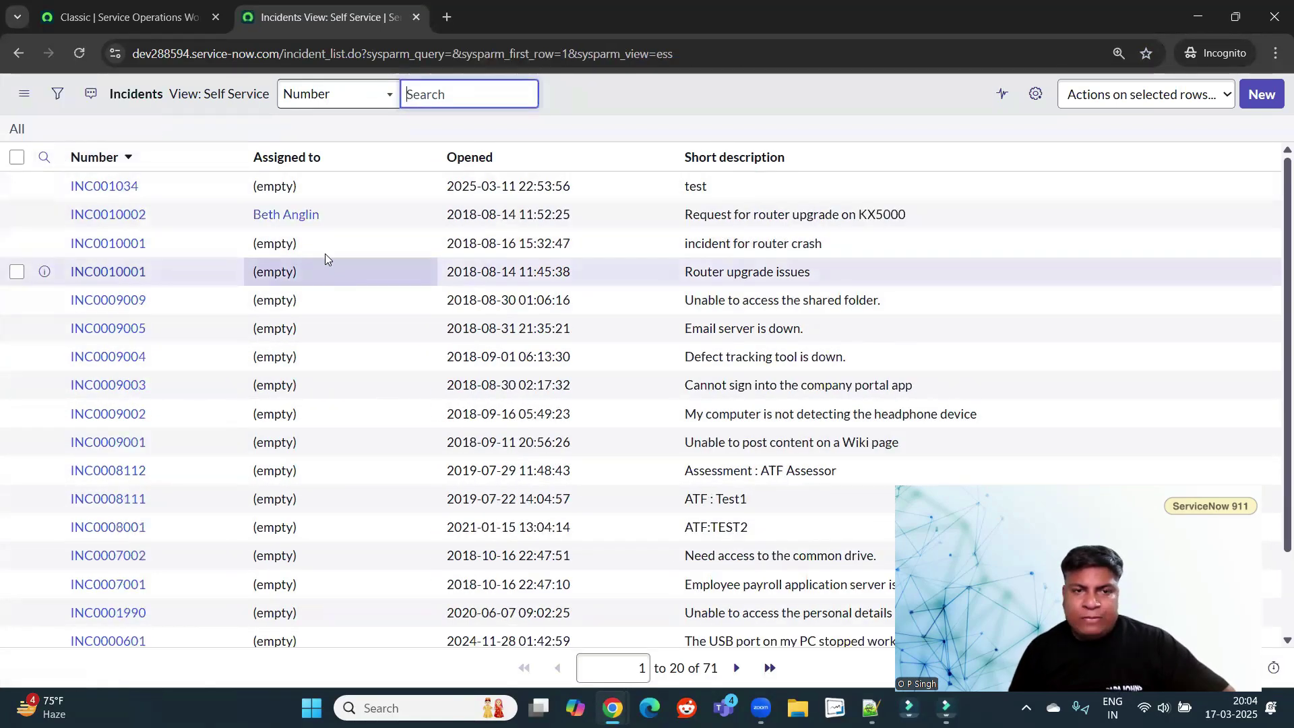
right_click(325, 242)
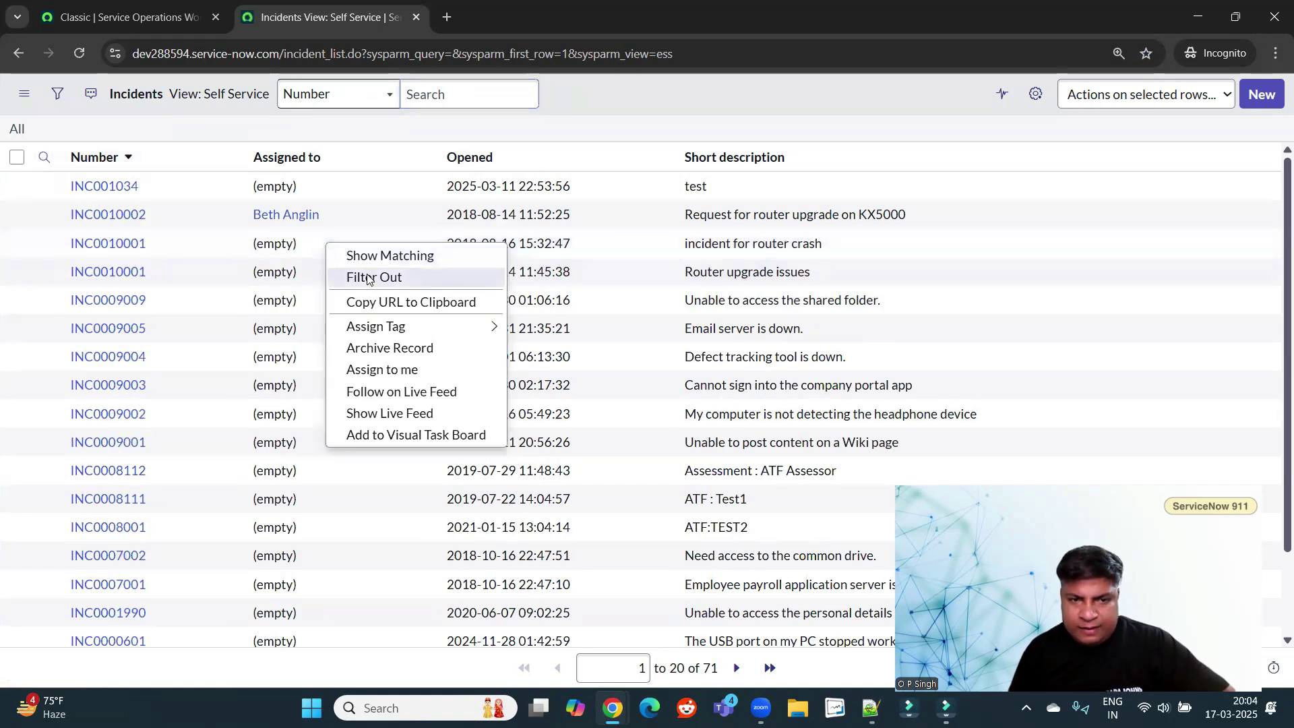
click(369, 277)
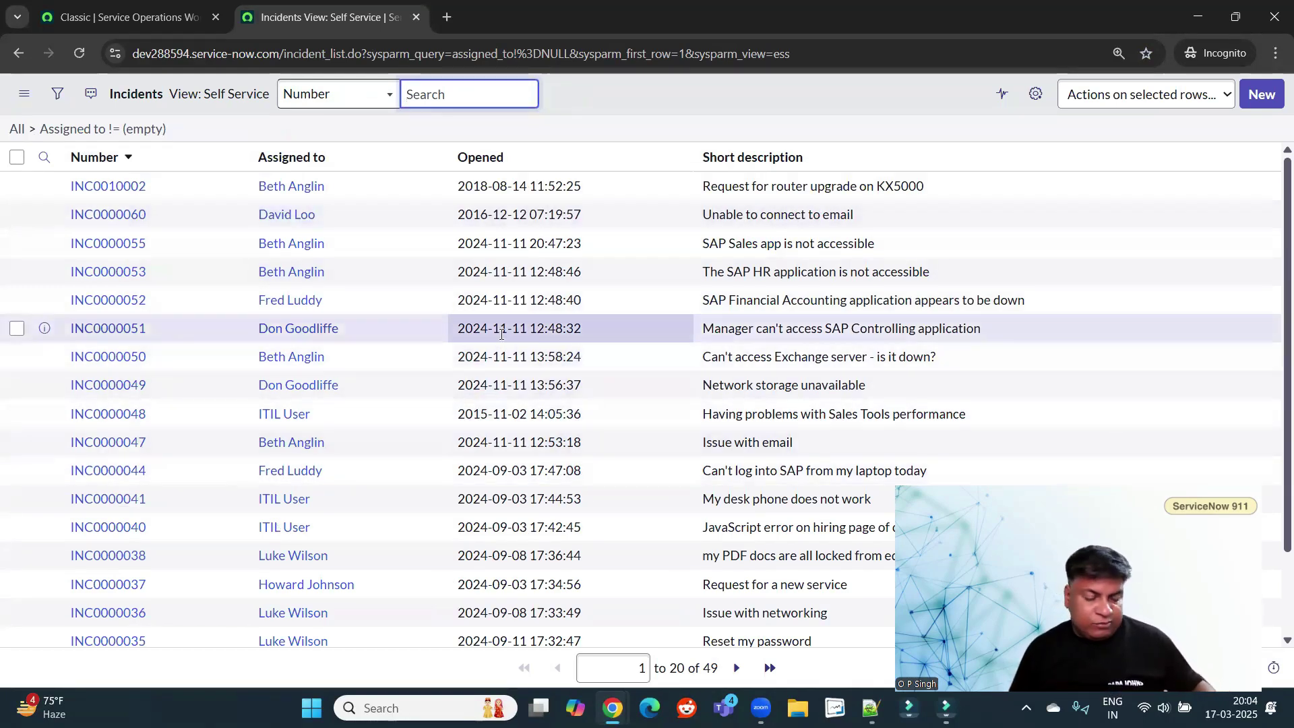
key(alt+Tab)
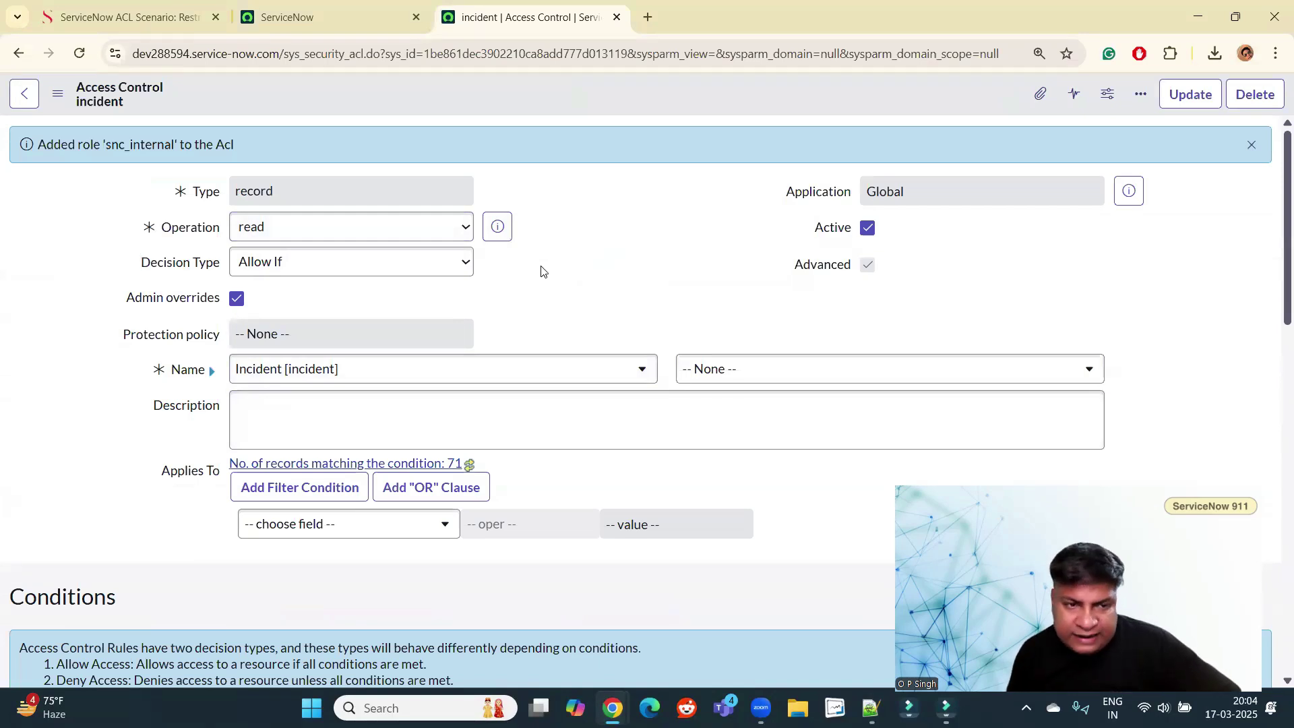
Change the incident read ACL's Decision Type to Deny Unless, save it, and accept the Read (Deny) rule changes
click(375, 261)
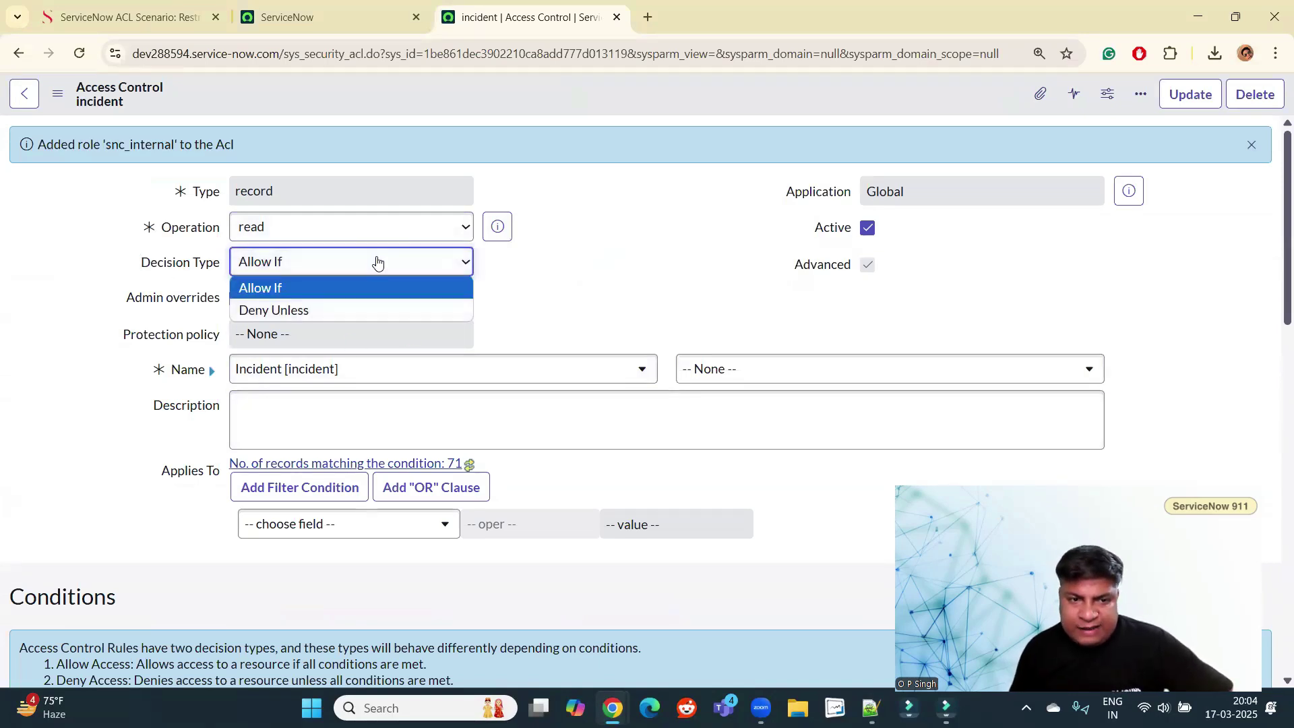
click(341, 310)
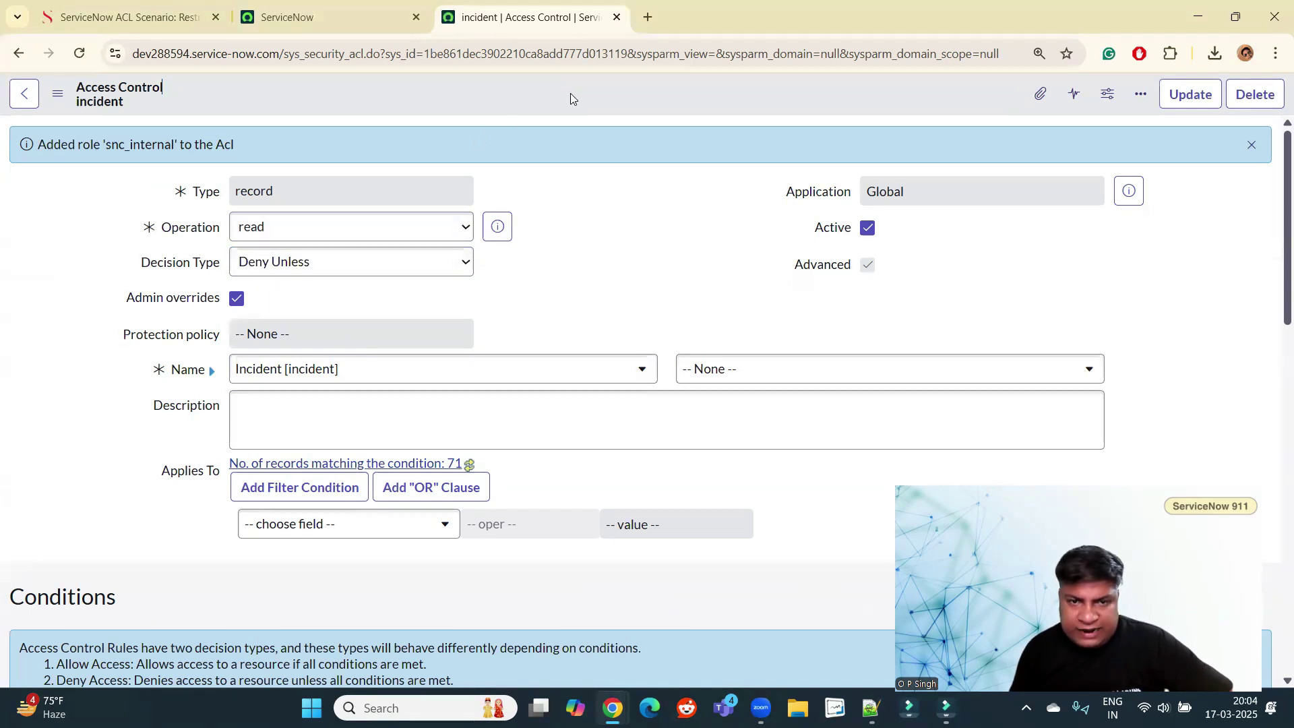
right_click(610, 104)
click(599, 105)
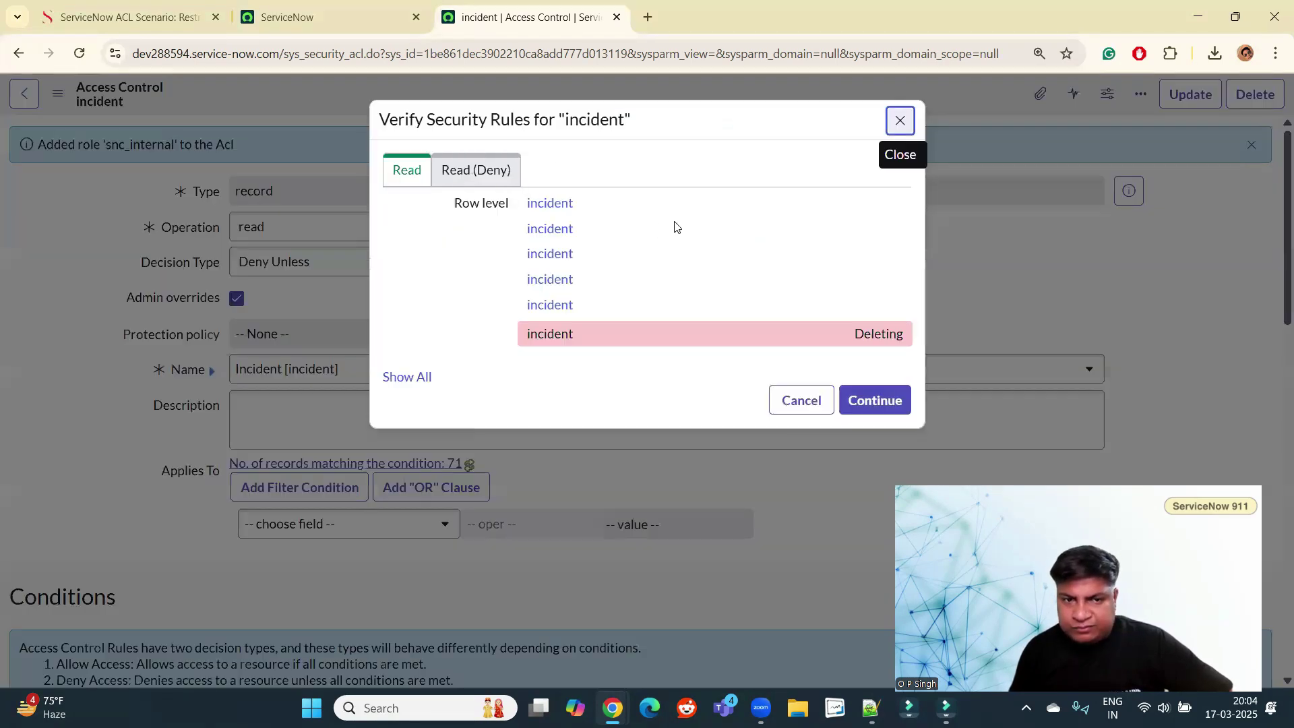
key(Tab)
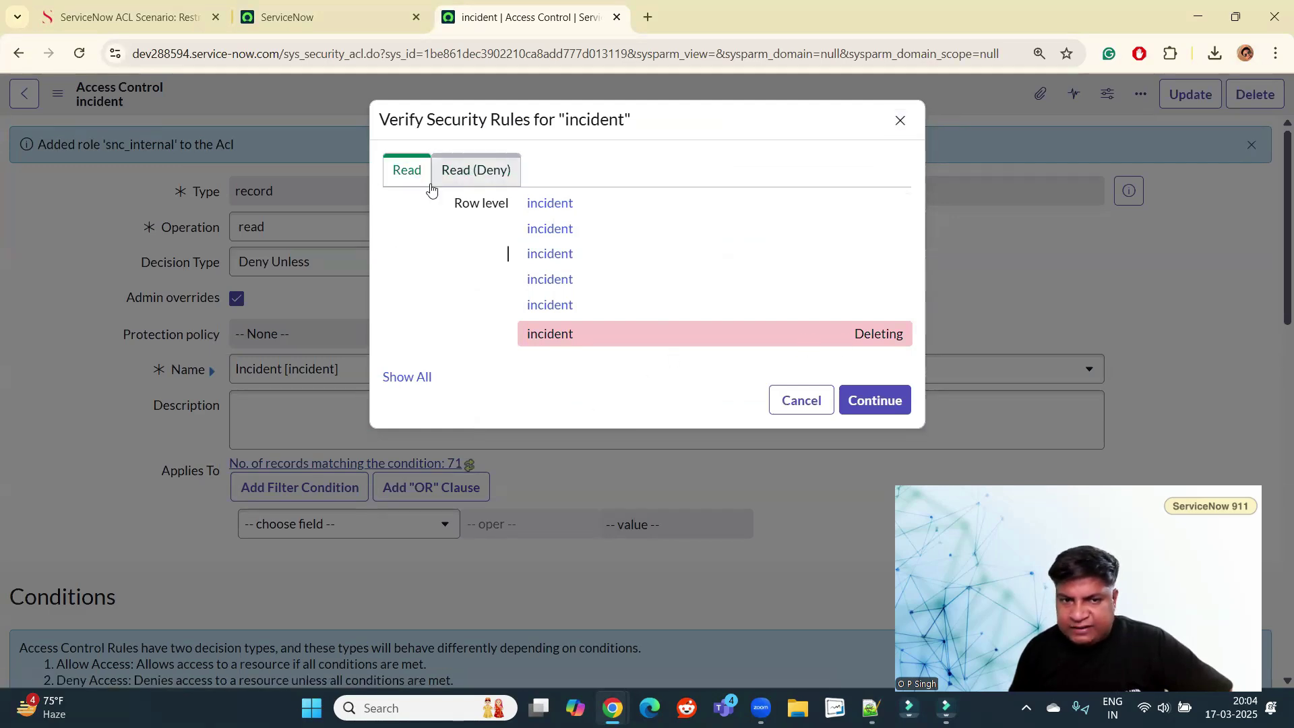
click(480, 174)
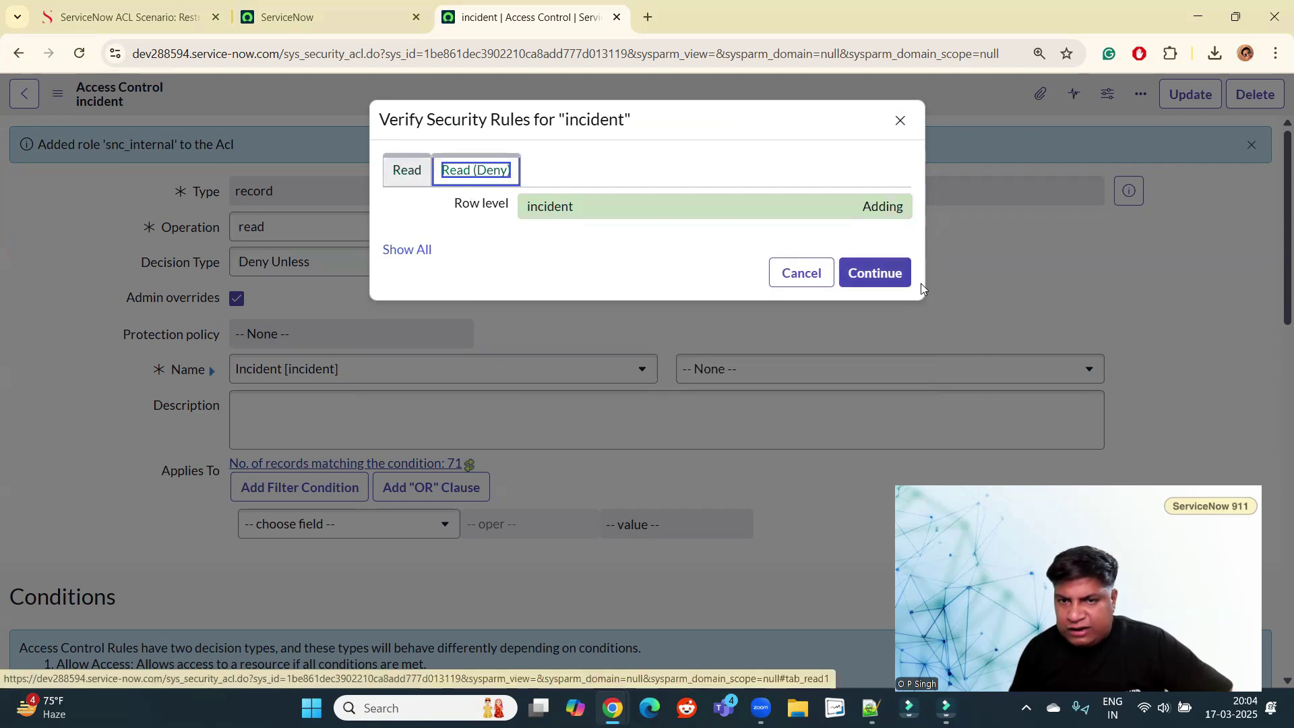
click(874, 273)
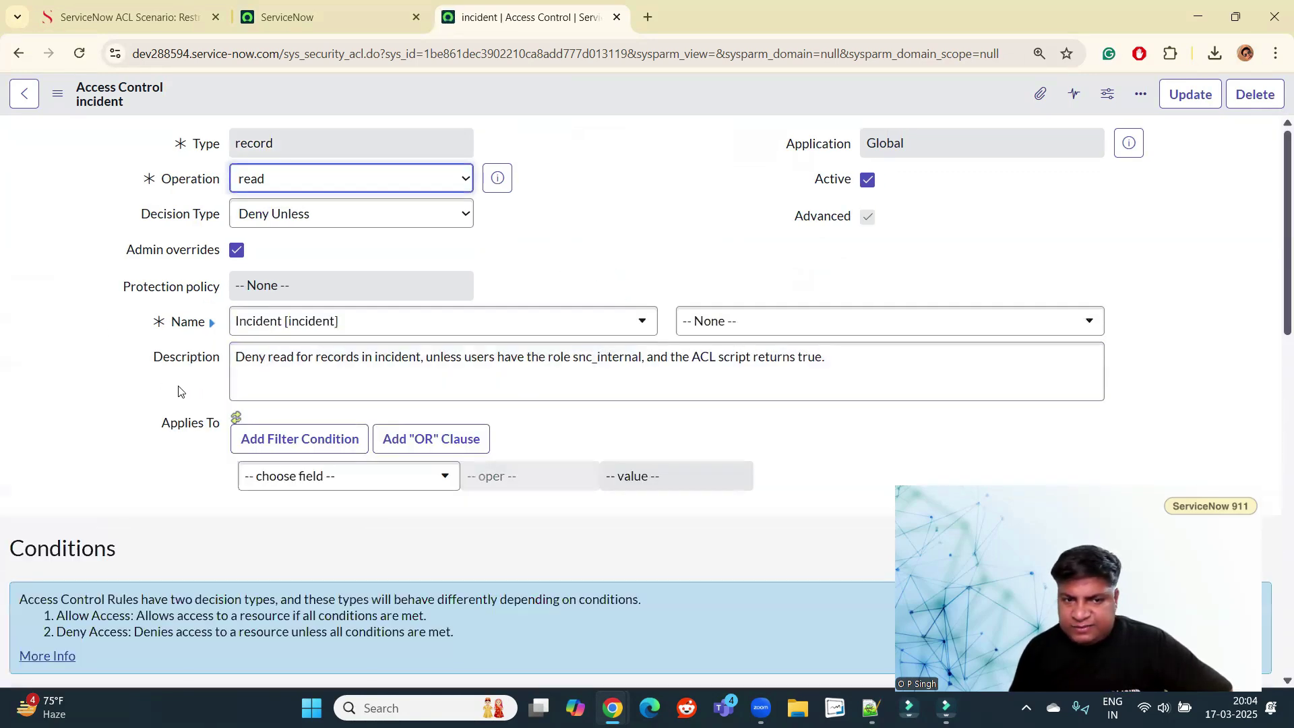
triple_click(244, 360)
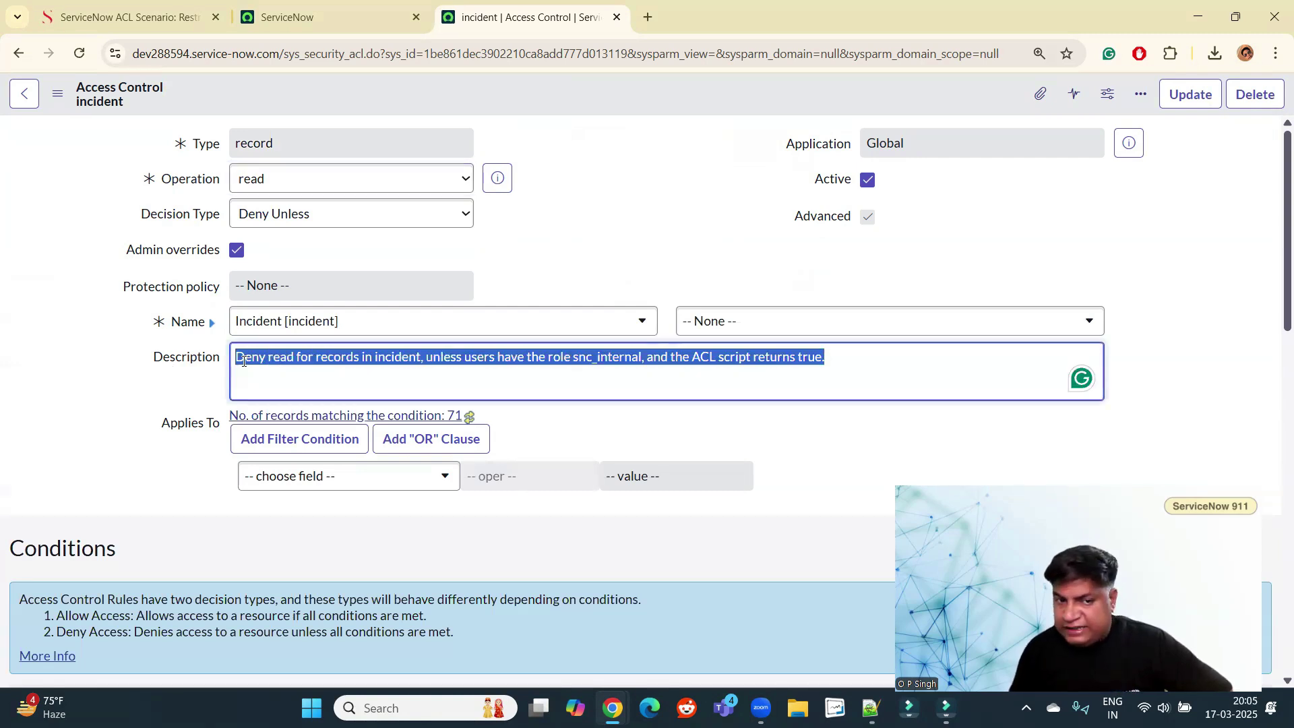
click(244, 361)
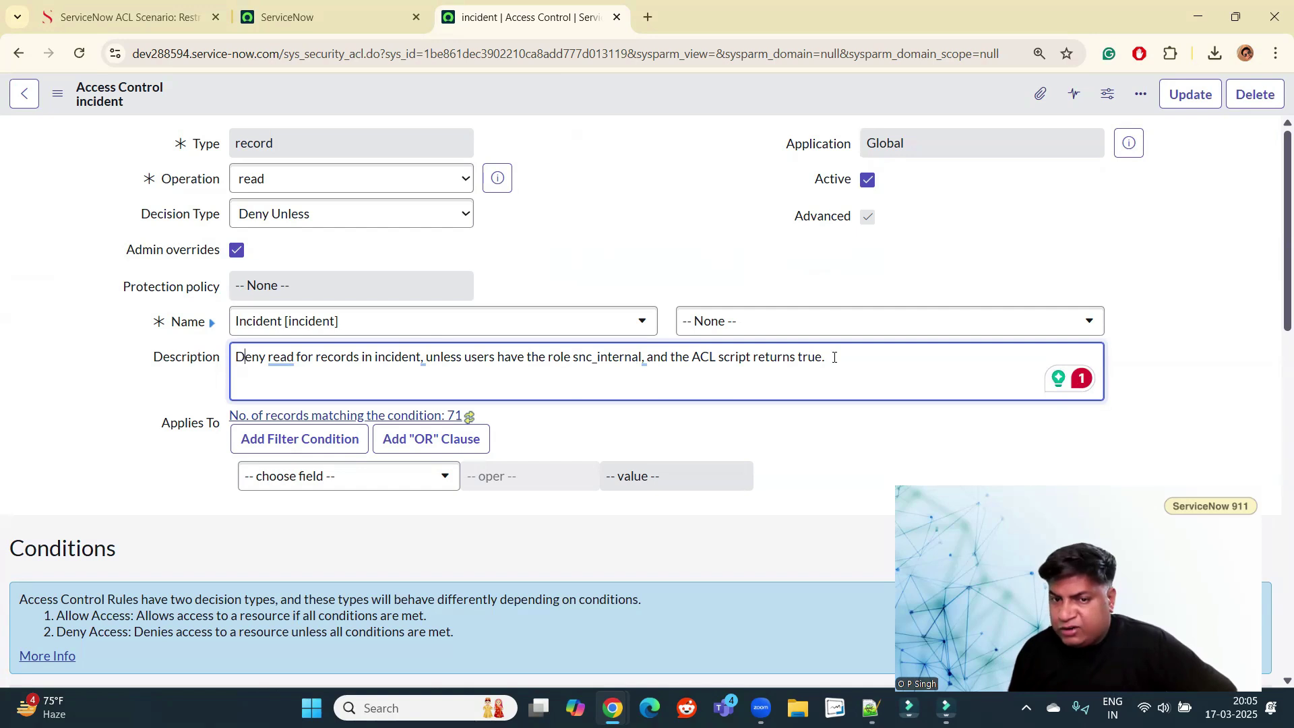
key(shift+Left)
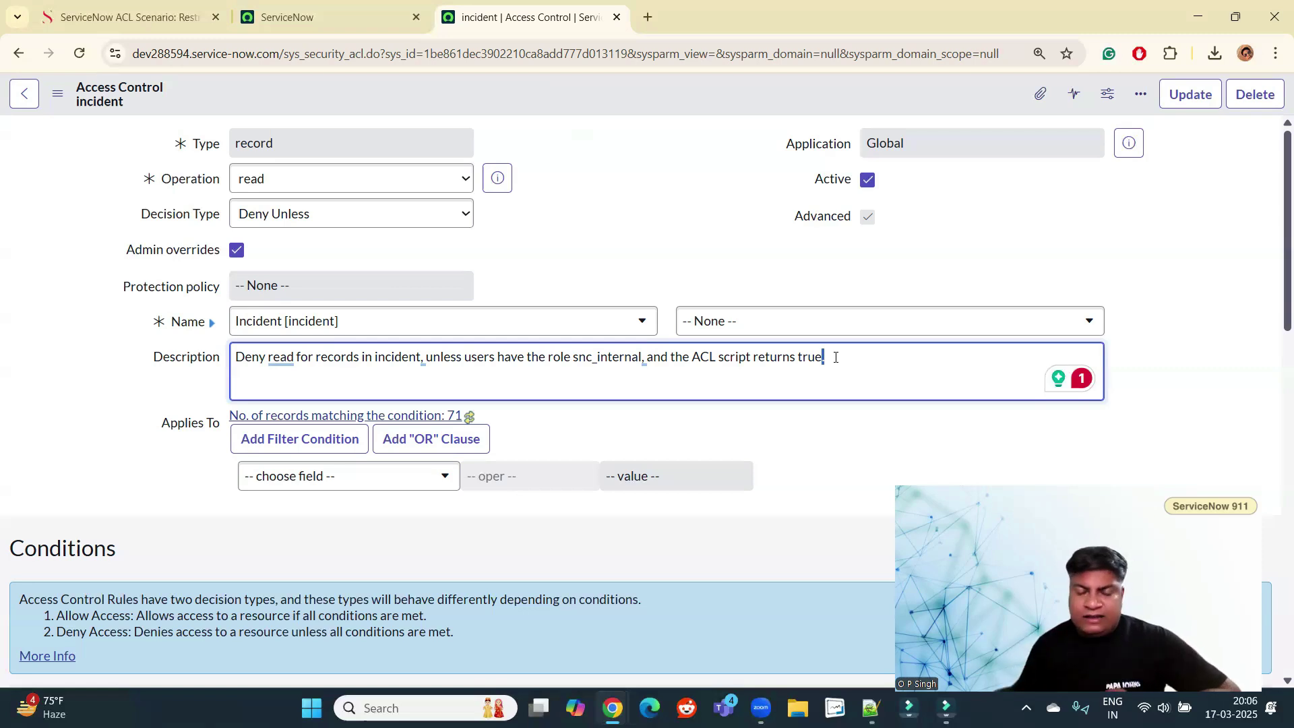
click(832, 215)
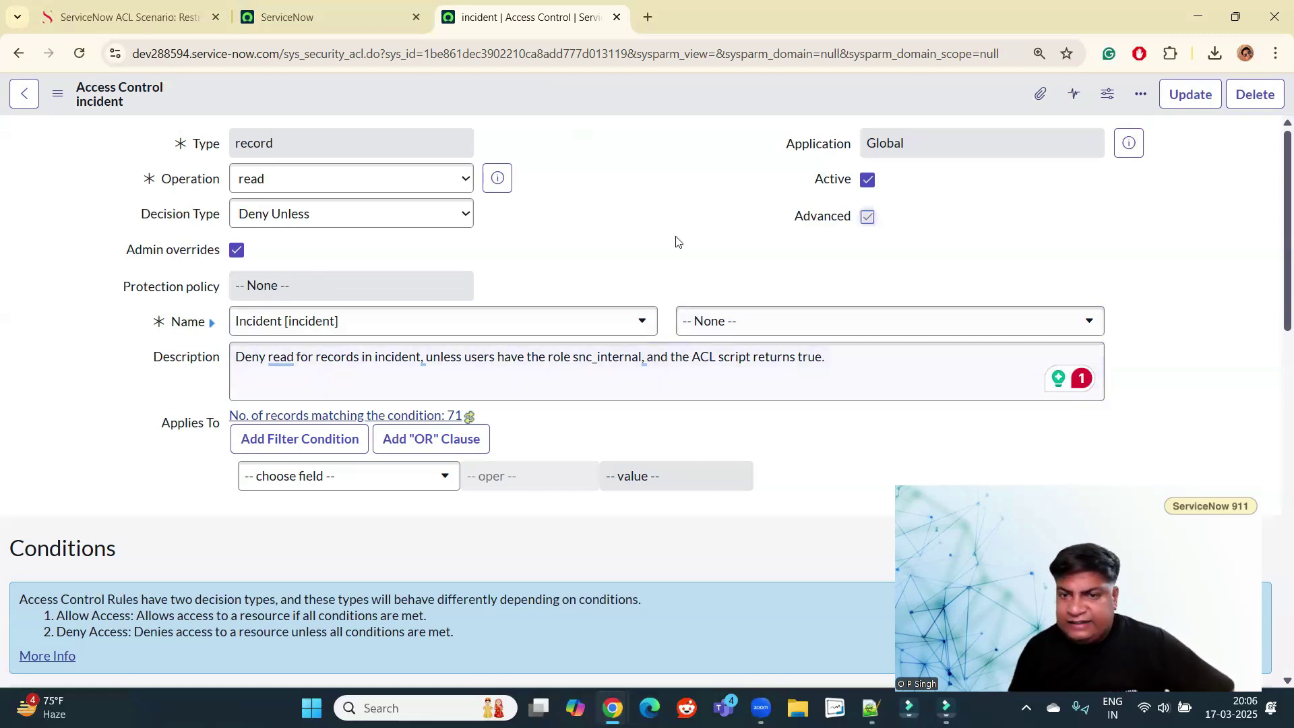
click(608, 249)
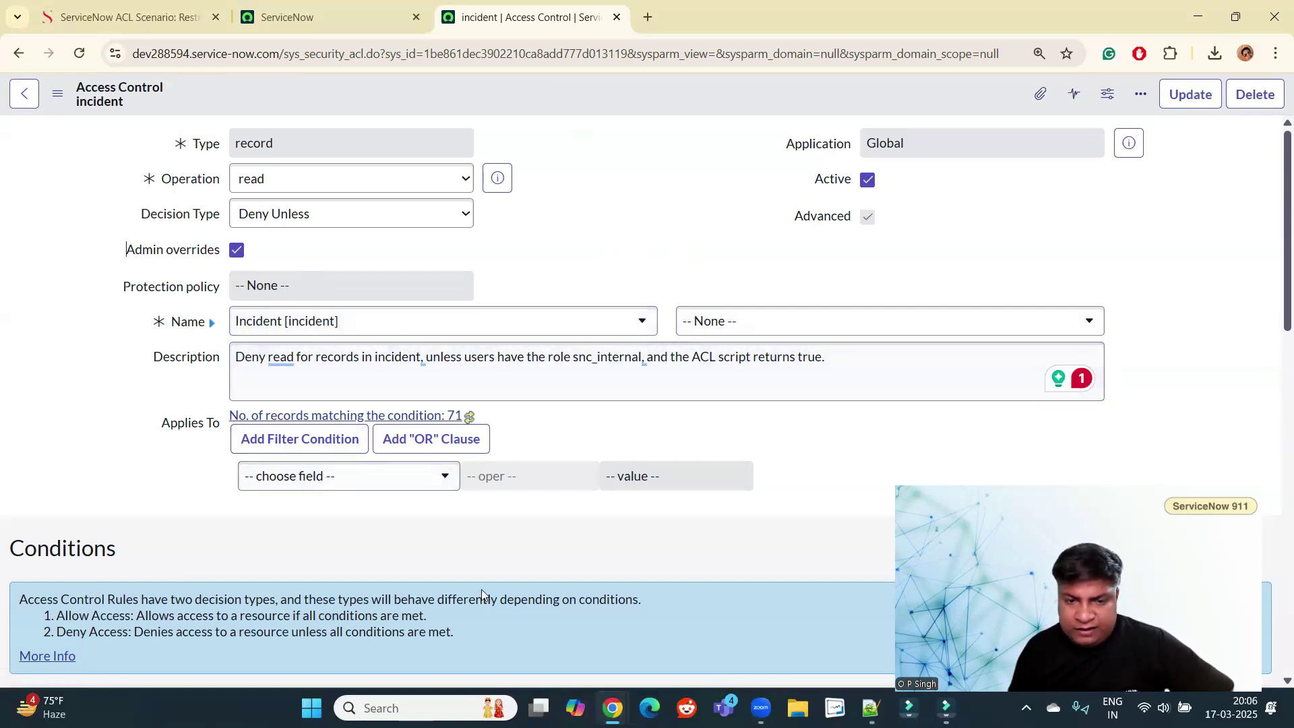
mouse_move(613, 707)
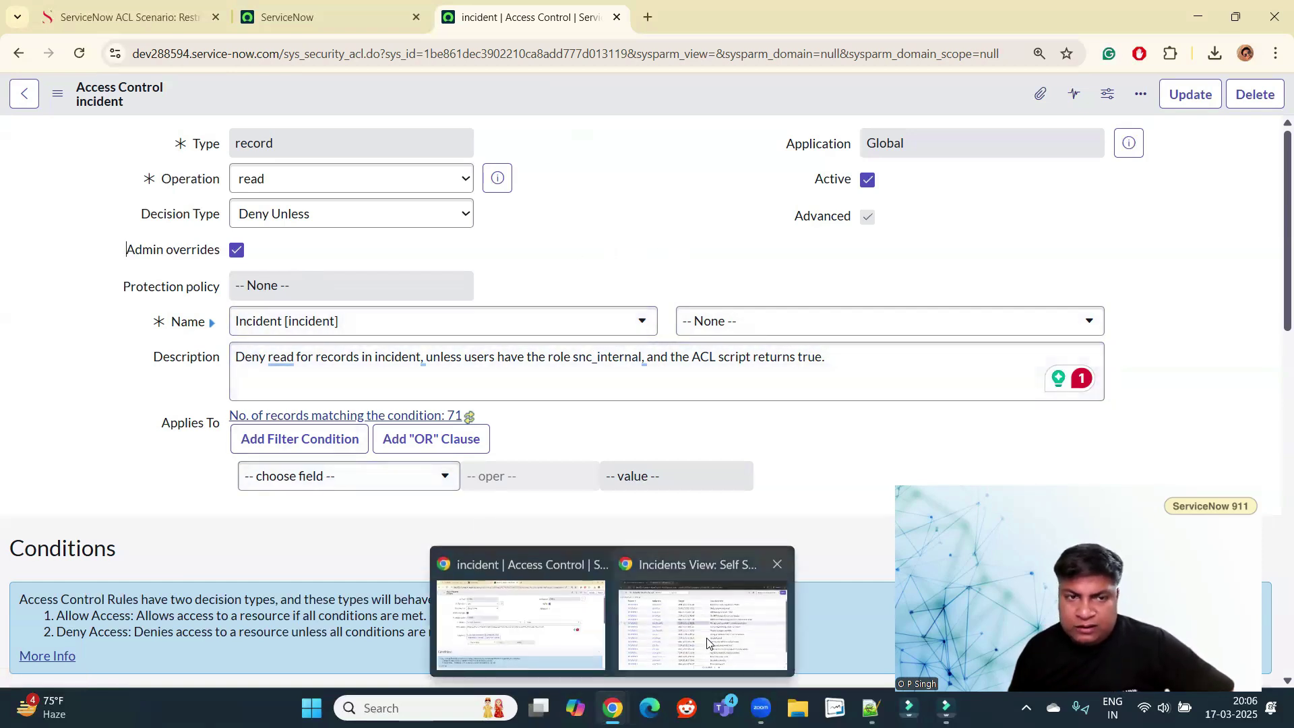
Reload the test user's Incidents Self Service list, which now reports 15 rows removed by security constraints
click(707, 638)
click(101, 20)
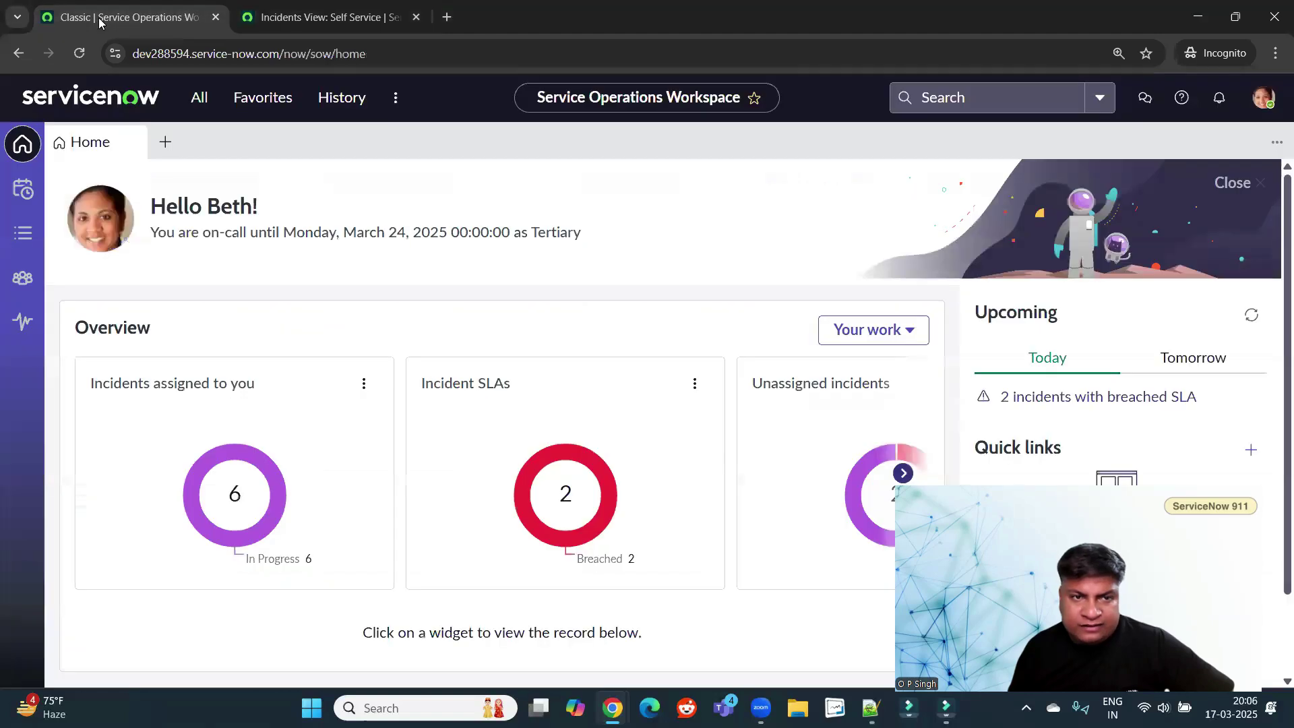
click(285, 20)
click(79, 53)
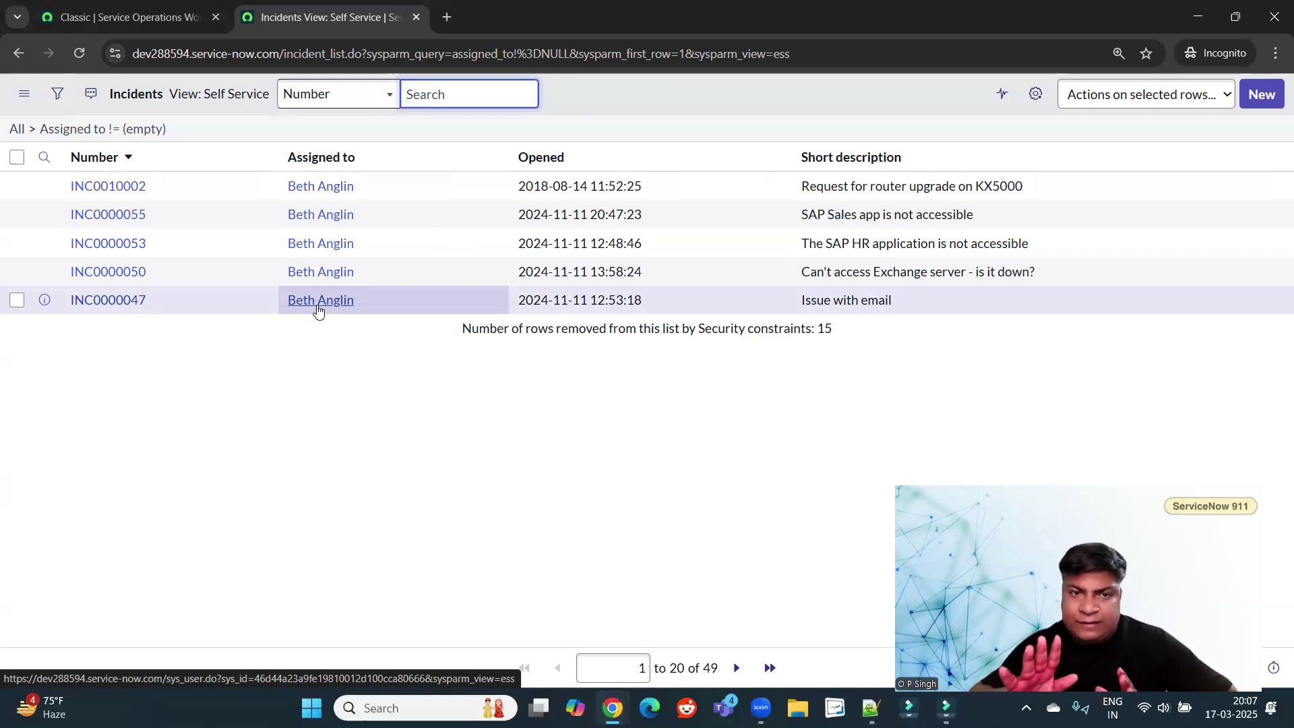
drag(283, 337, 375, 120)
click(717, 84)
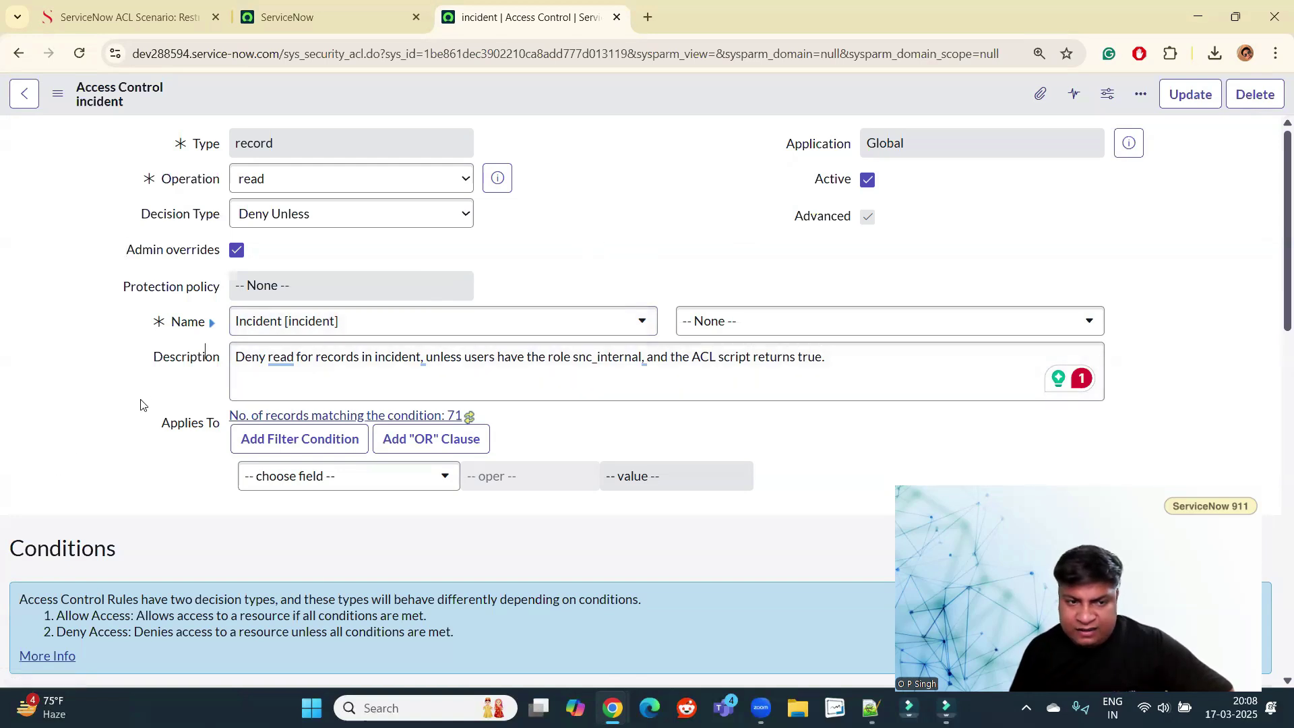
Highlight the Deny Access explanation under Conditions on the ACL form
scroll(140, 404, down, 6)
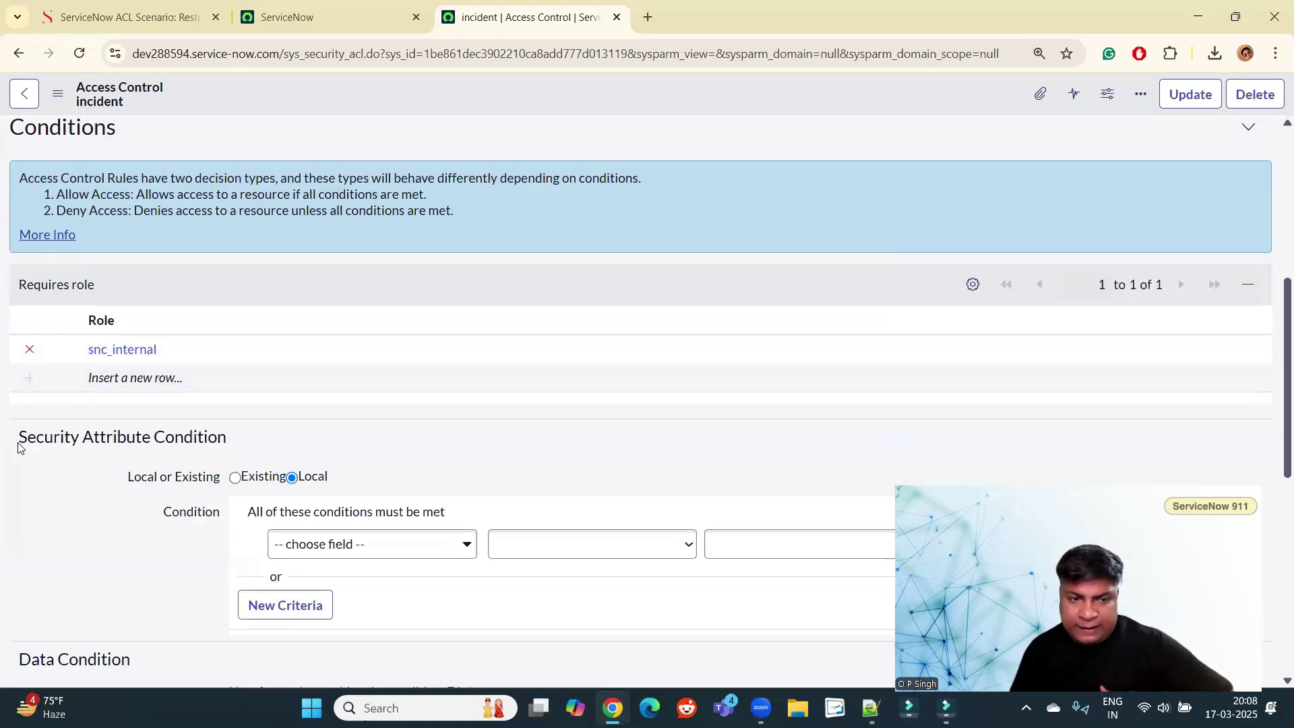
triple_click(130, 213)
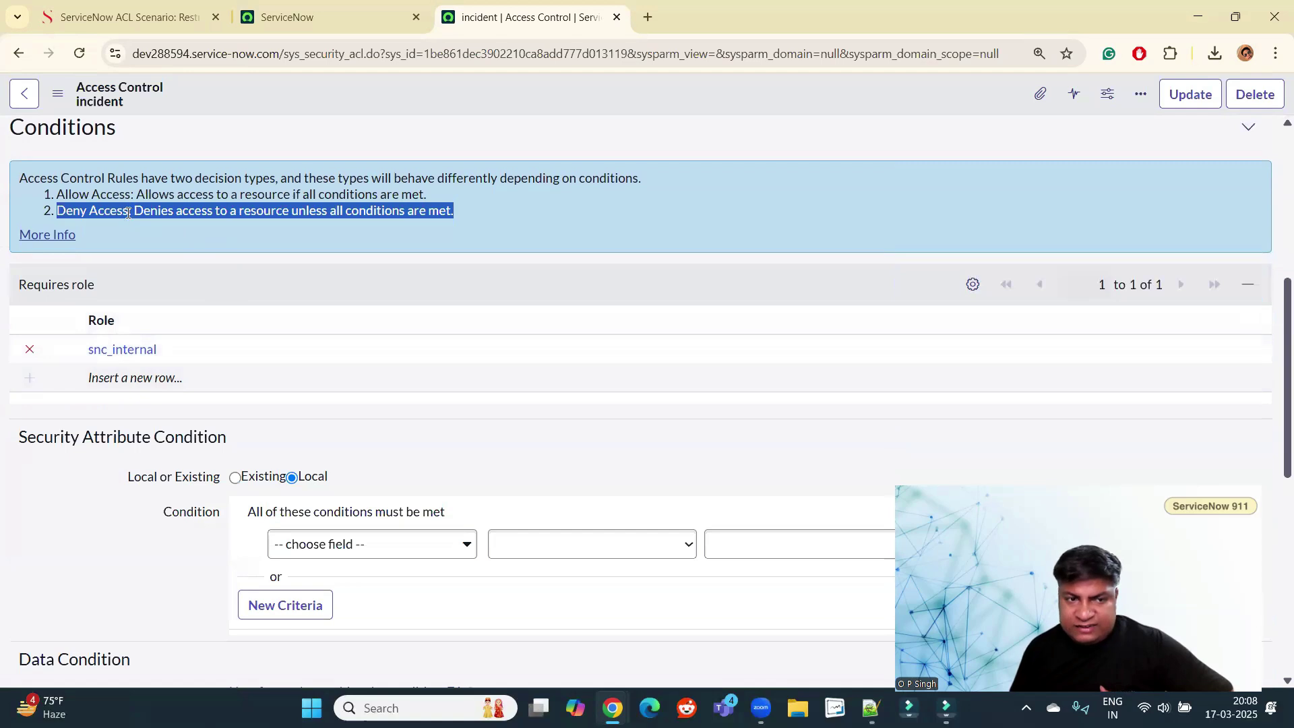
double_click(94, 212)
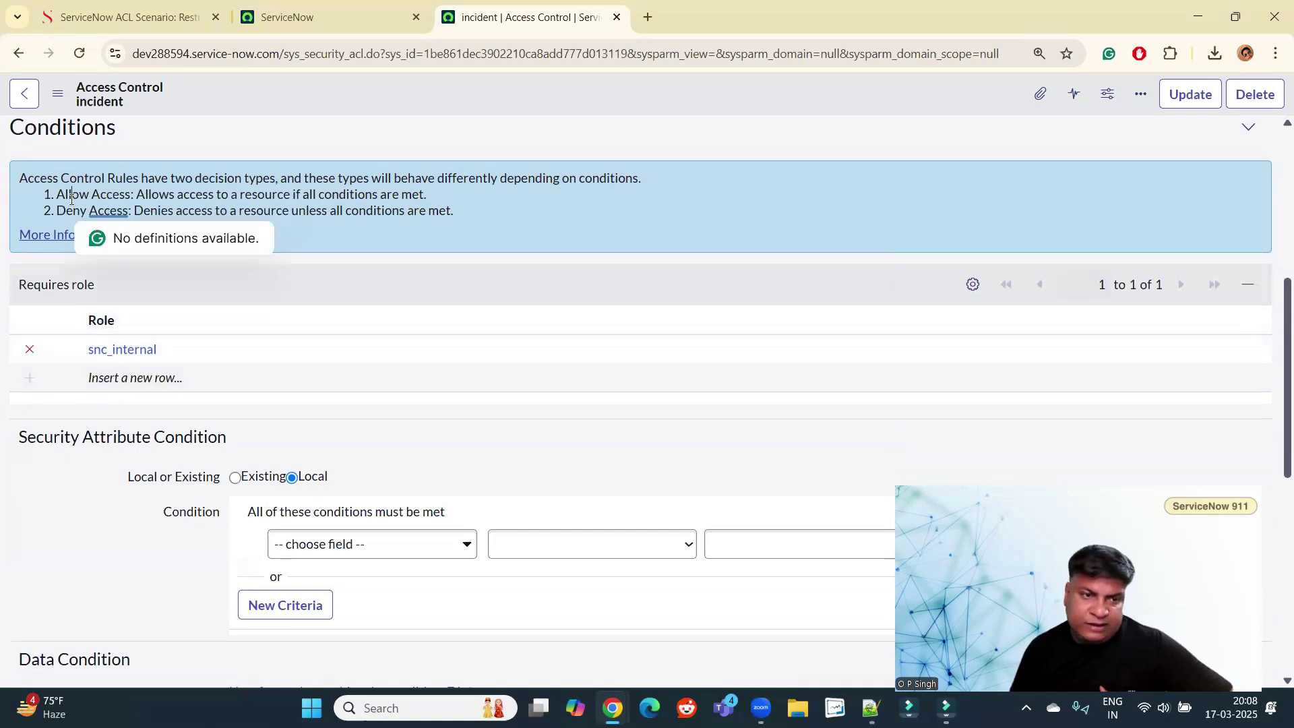
double_click(71, 197)
scroll(236, 223, up, 4)
scroll(202, 220, down, 4)
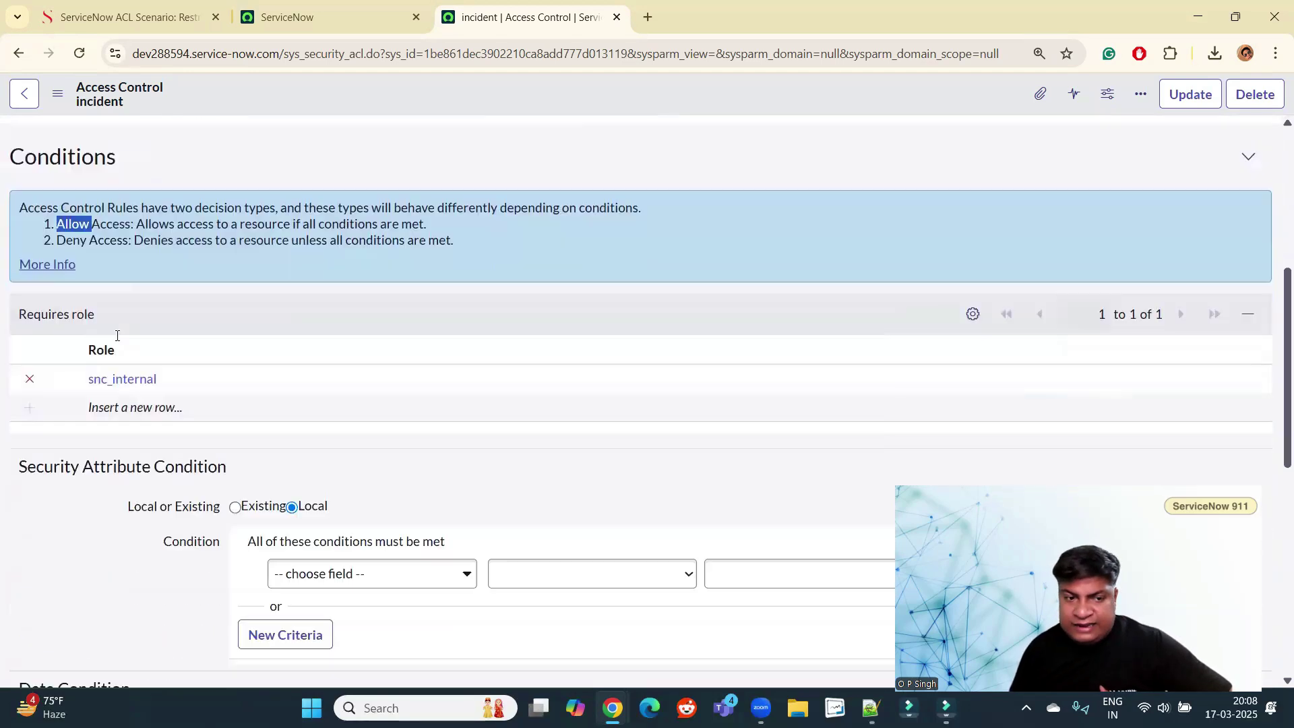
click(150, 213)
drag(134, 213, 451, 213)
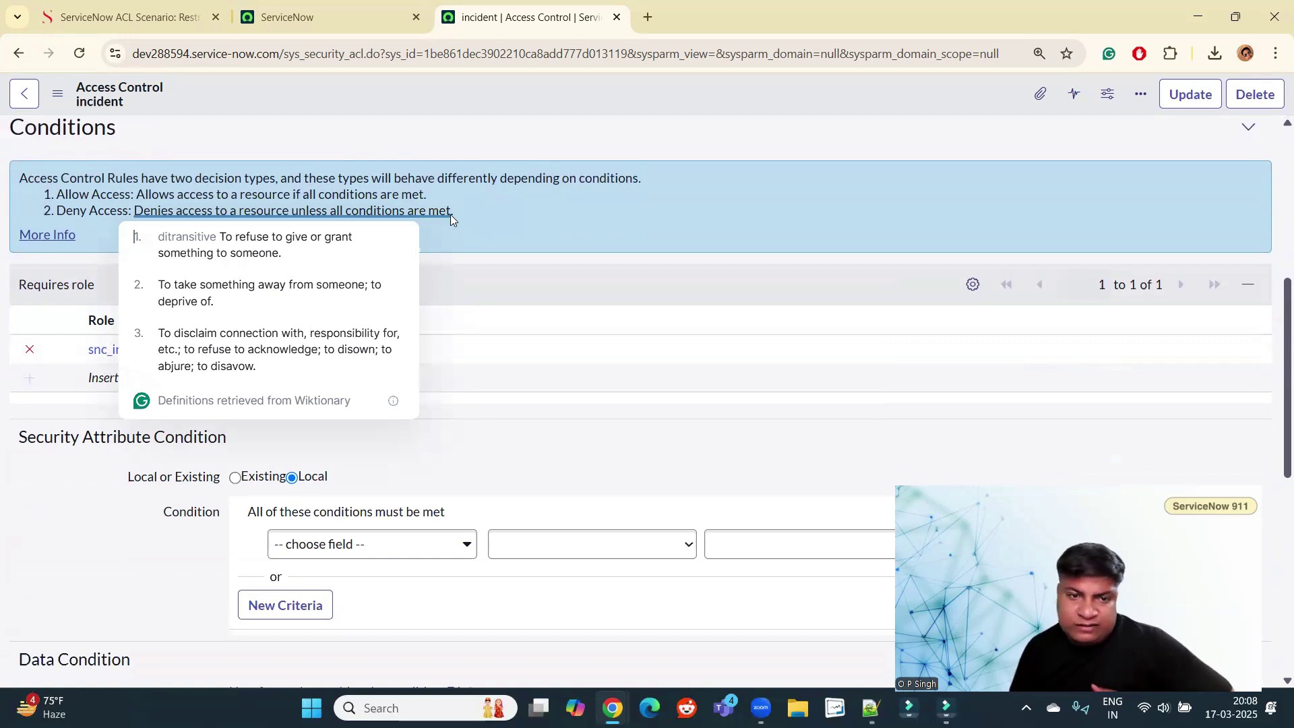
click(468, 213)
triple_click(468, 212)
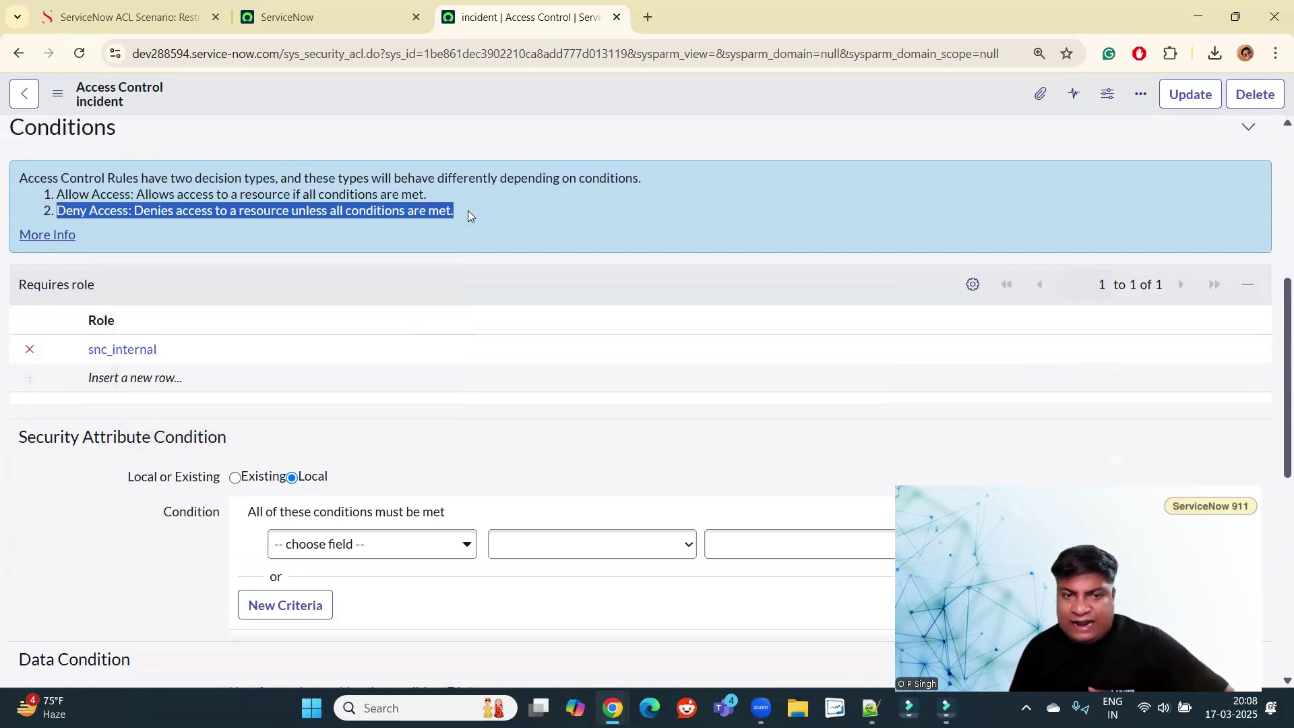
Go back to the 'Restricting Incident Records to Assigned Users Only' ACL scenario article
scroll(458, 211, up, 6)
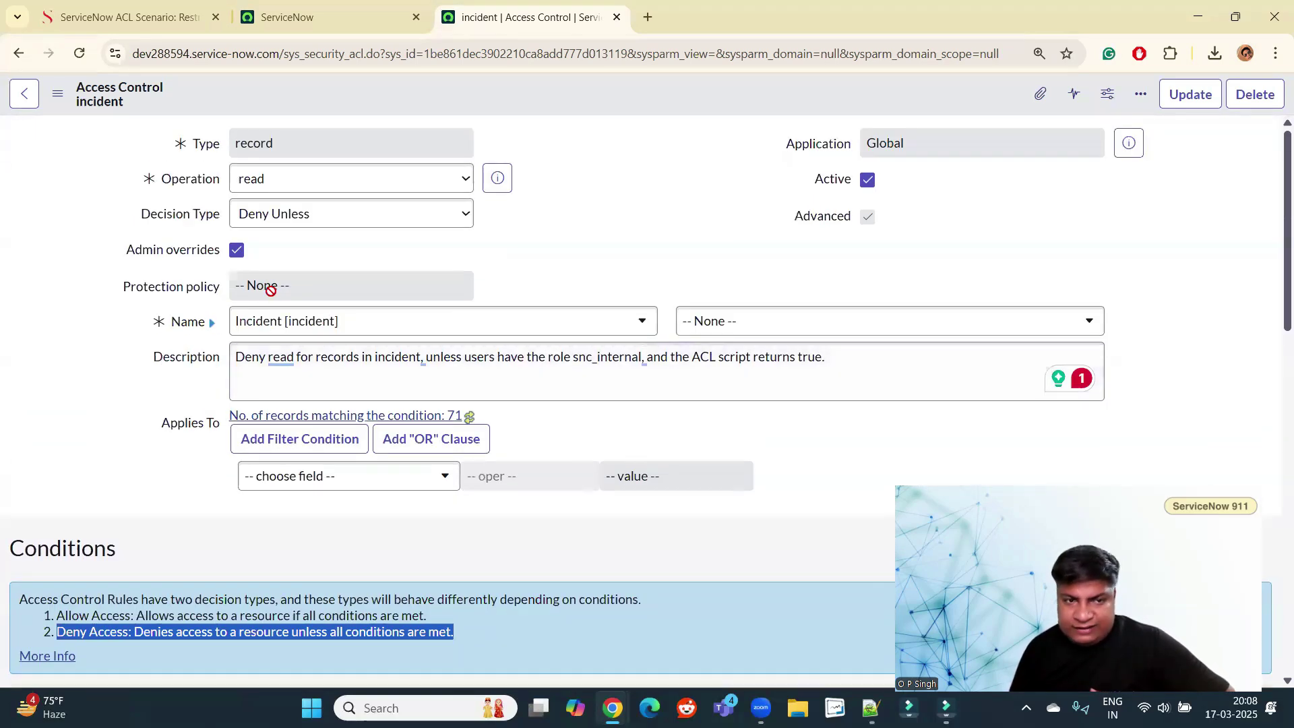
click(115, 353)
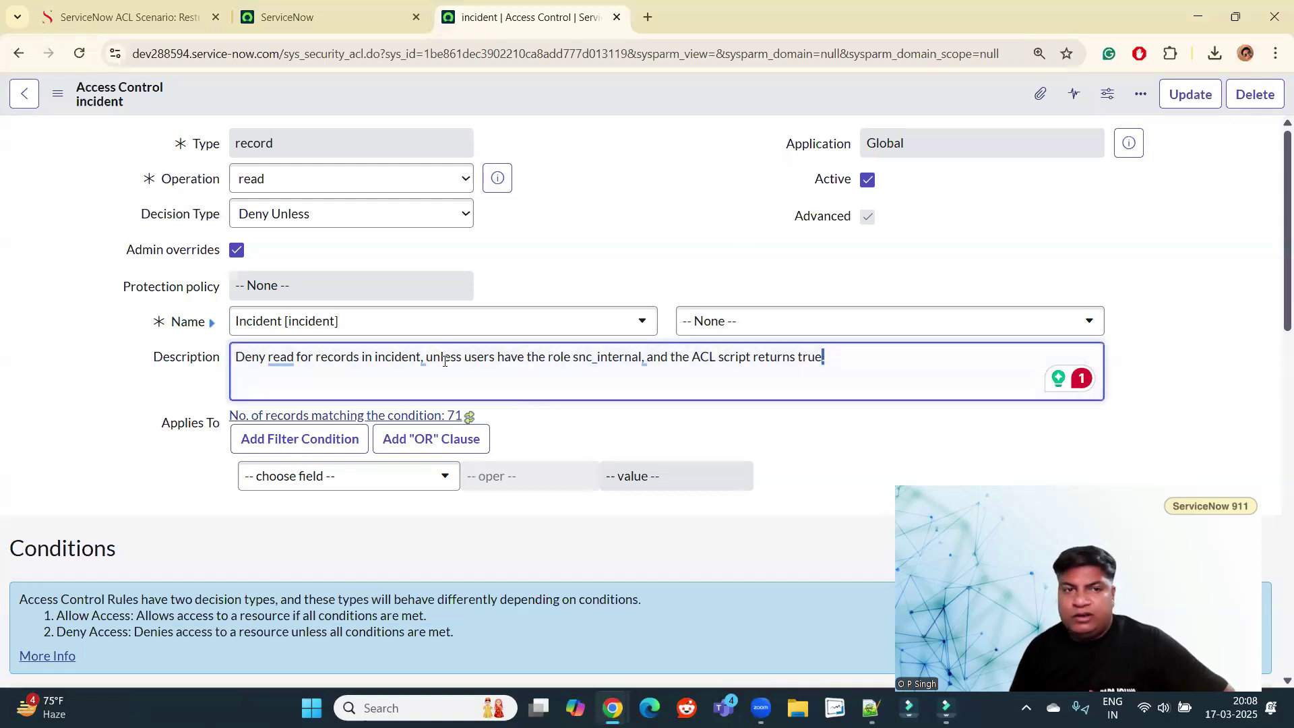
click(145, 7)
scroll(285, 310, up, 20)
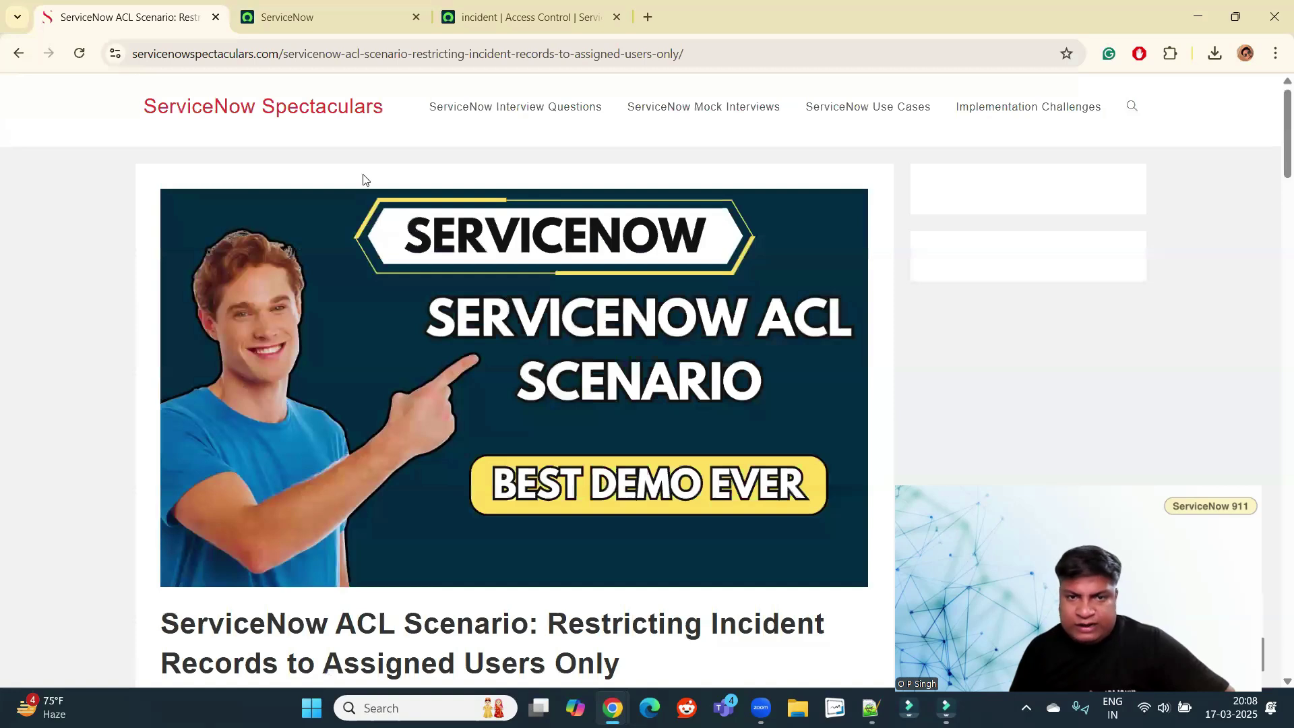
Browse the Interview Questions, Mock Interviews, Use Cases and Implementation Challenges pages, then return to the incident ACL
scroll(367, 196, up, 1)
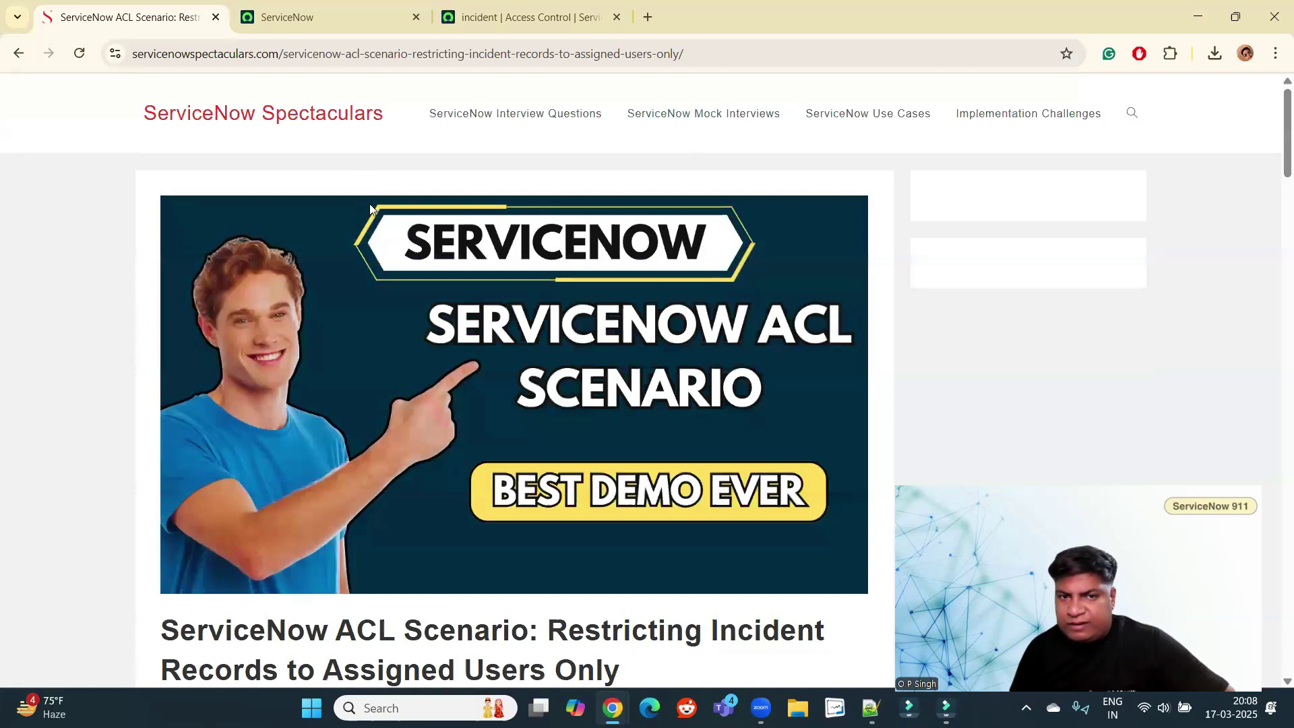
click(525, 121)
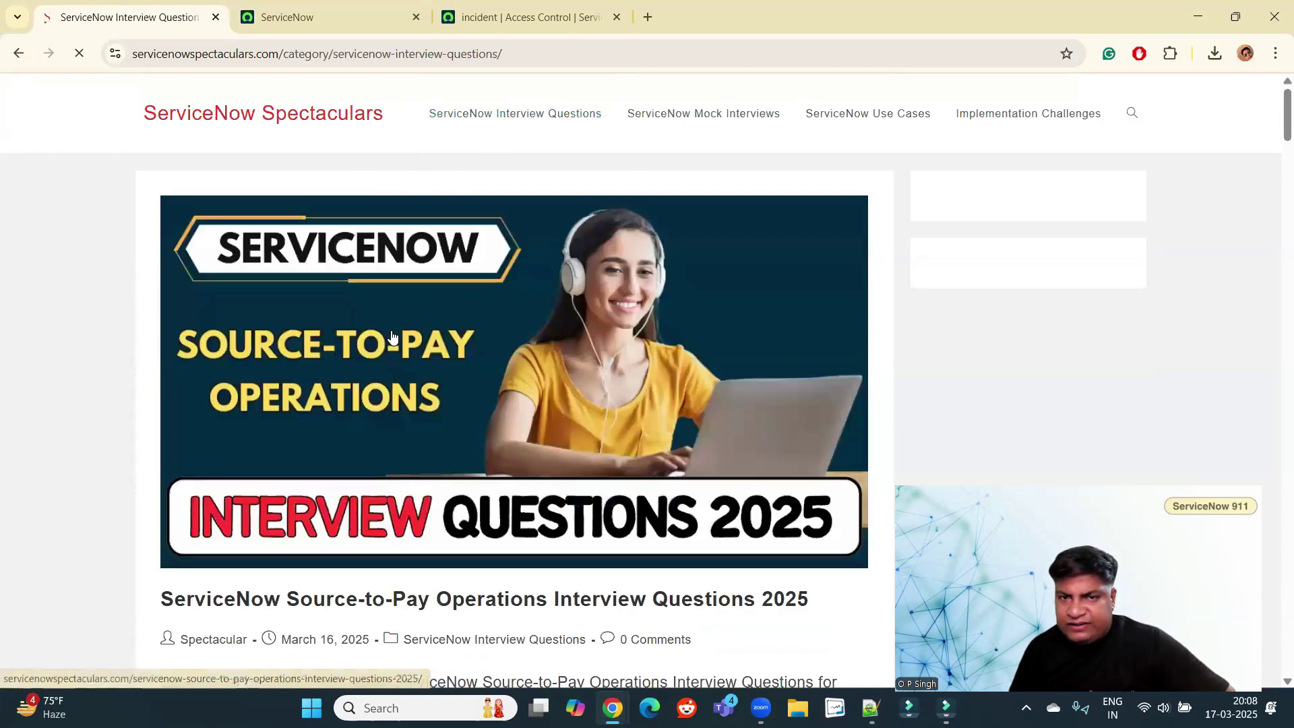
scroll(296, 463, down, 3)
scroll(307, 463, down, 10)
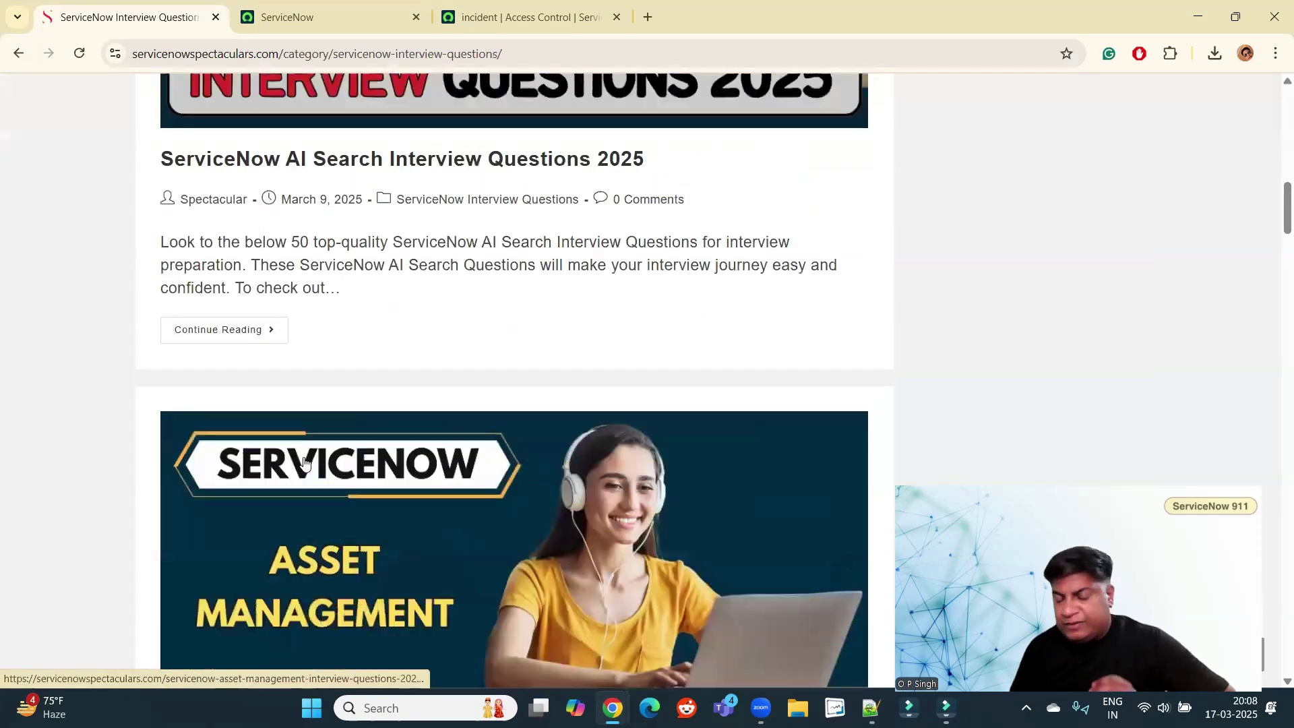
scroll(306, 463, up, 13)
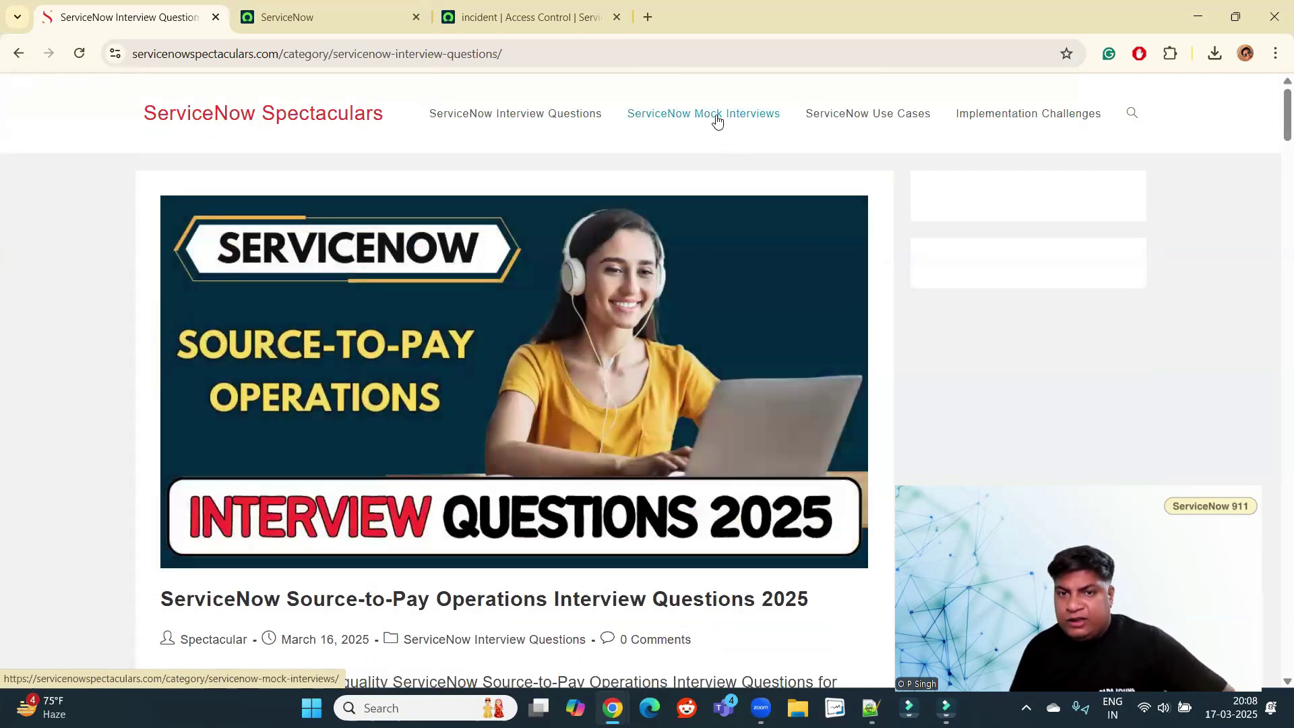
click(717, 121)
click(885, 121)
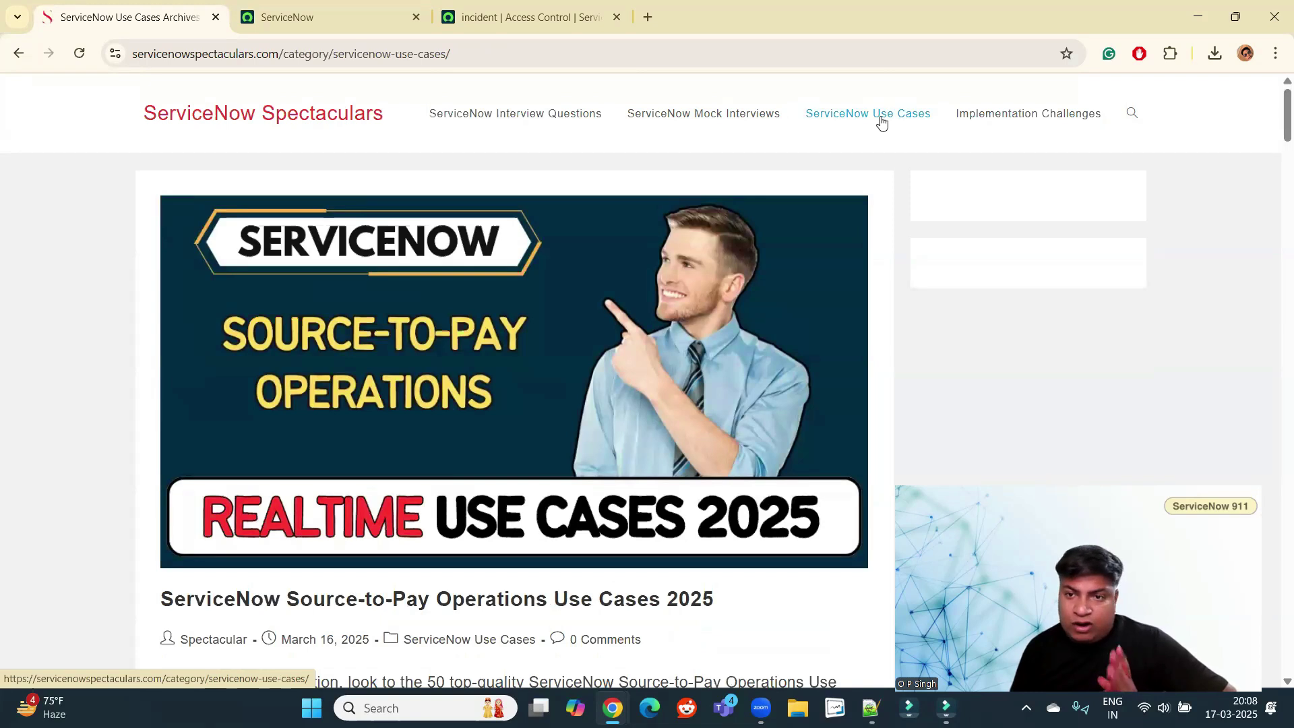
click(1031, 120)
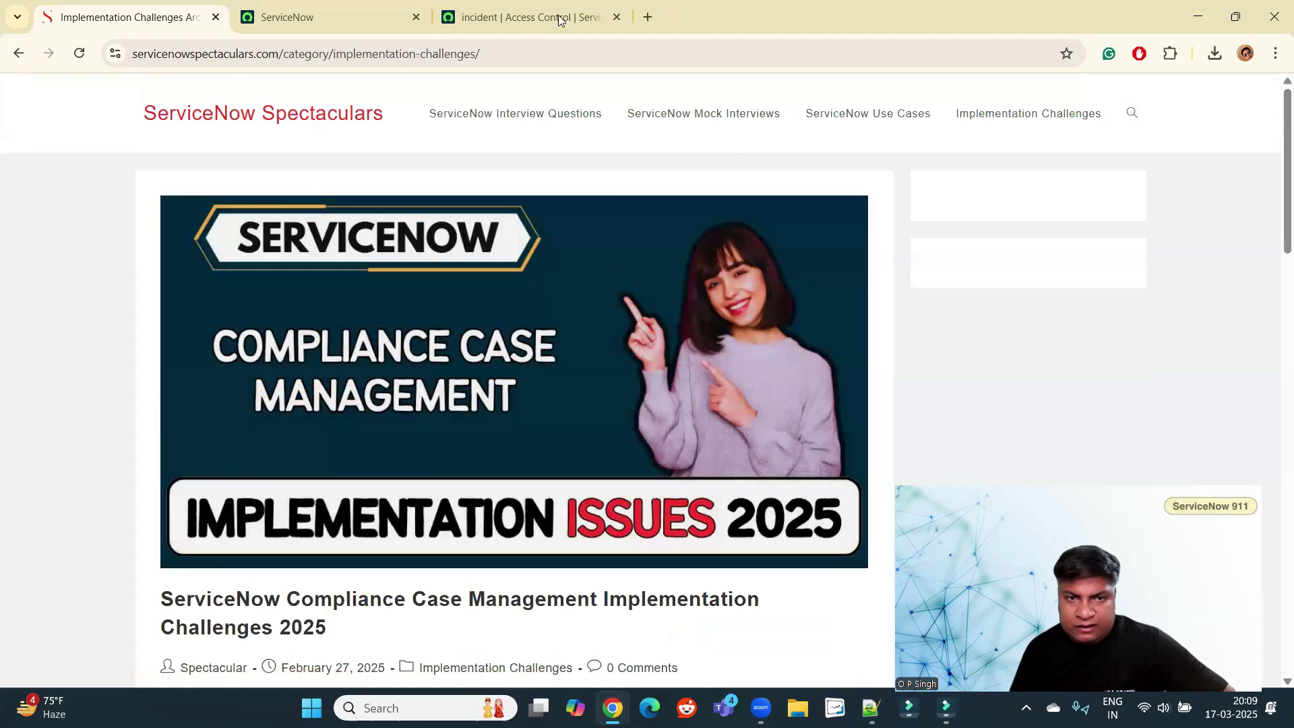
click(499, 18)
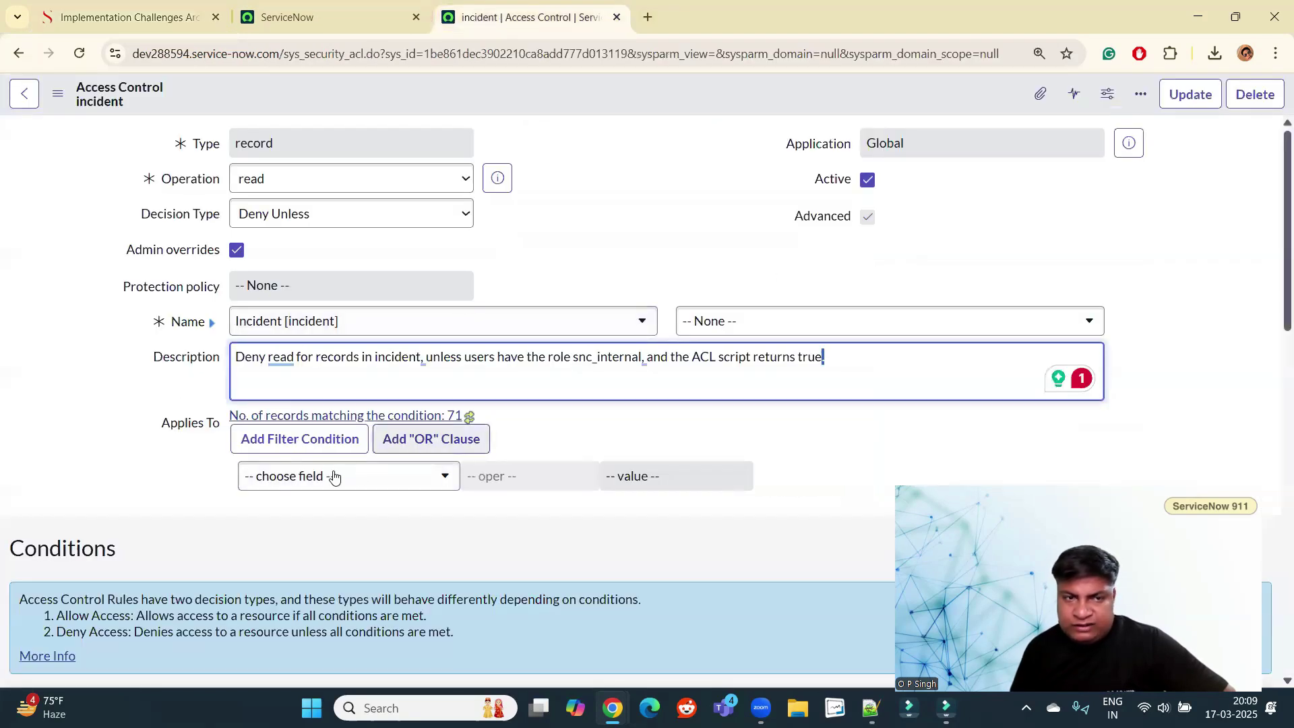
click(695, 219)
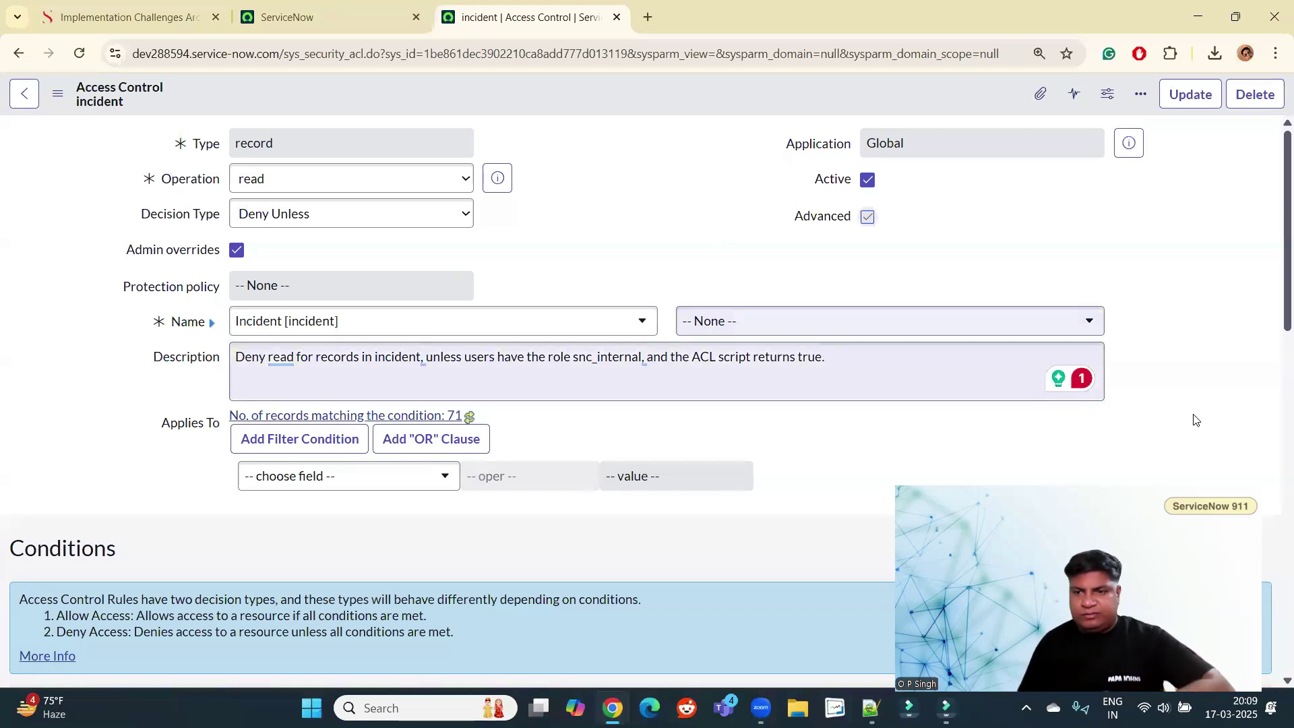